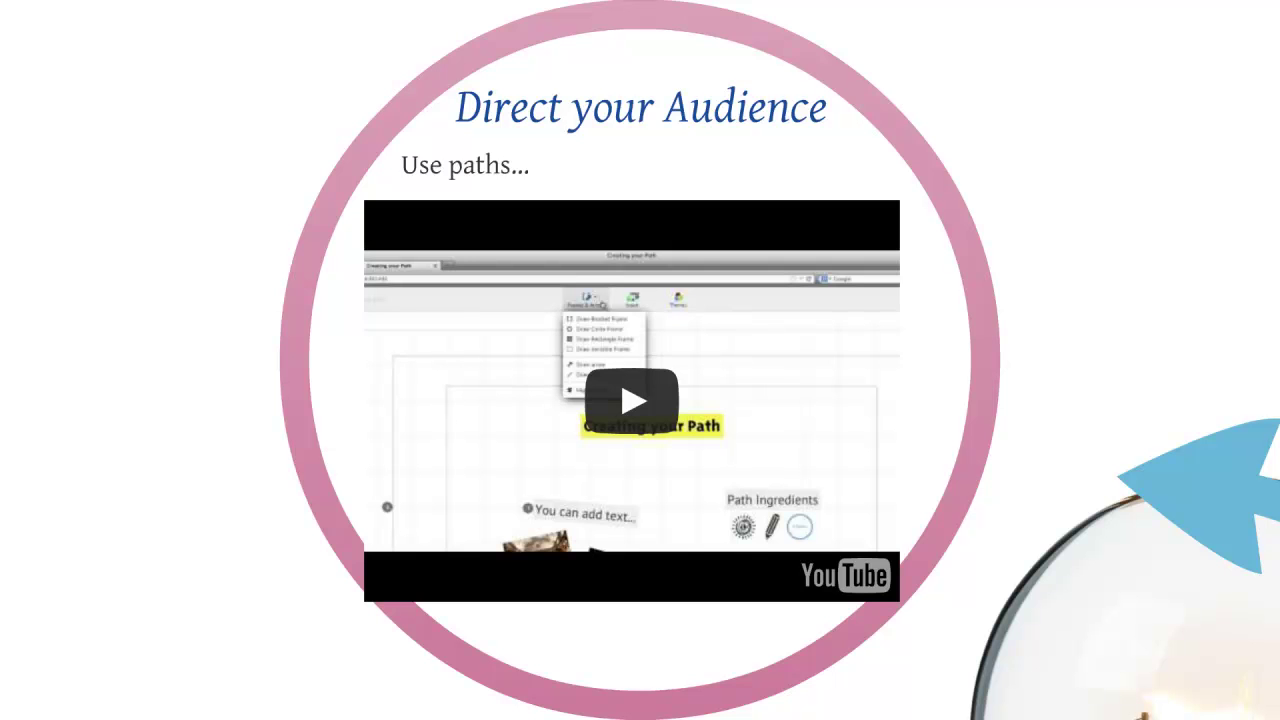
- Advance the prezi to the 'Do not read your prezi' frame
key(Right)
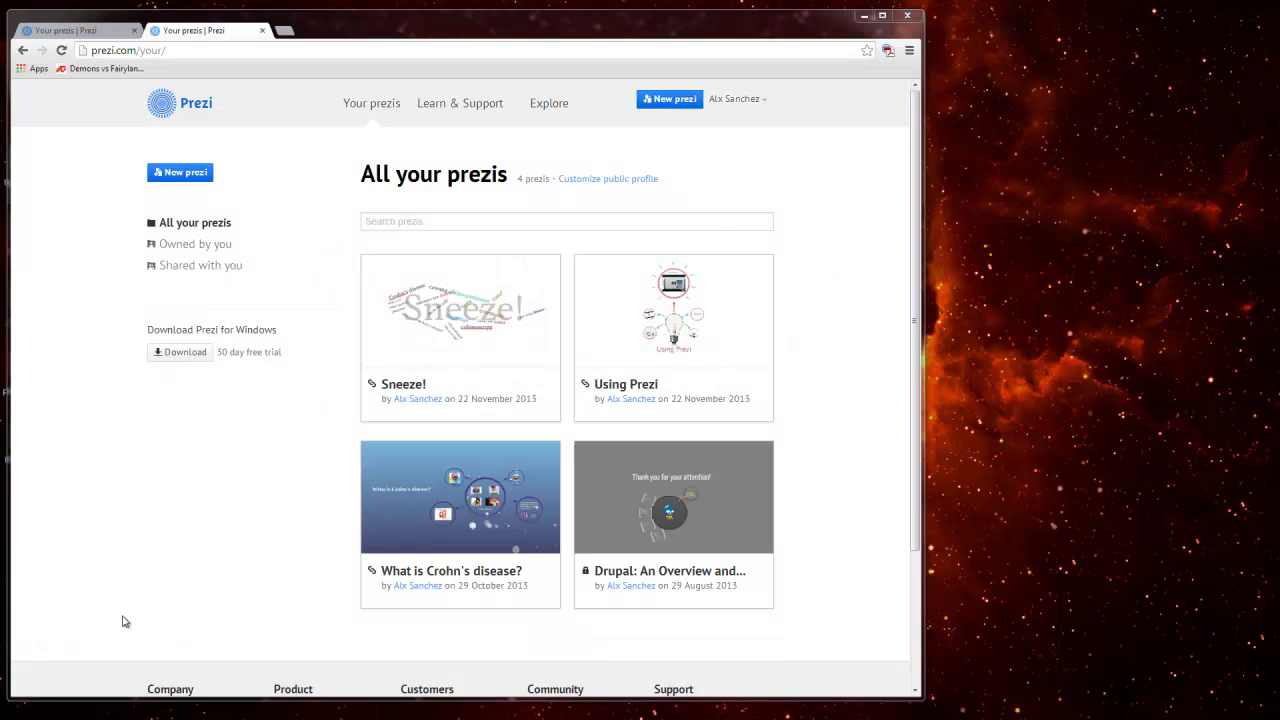
- Create a new prezi, choosing a blank prezi instead of a template
mouse_move(604, 343)
click(672, 100)
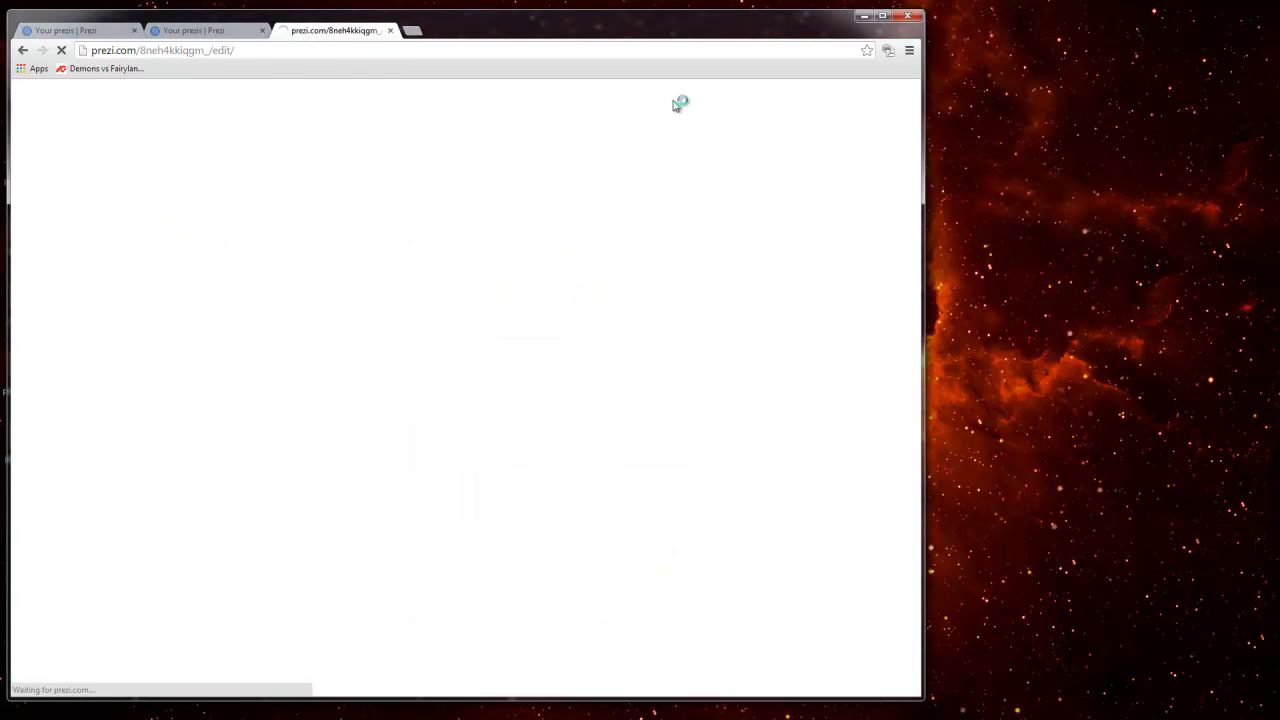
mouse_move(677, 31)
mouse_down()
mouse_move(808, 34)
mouse_move(665, 25)
mouse_up()
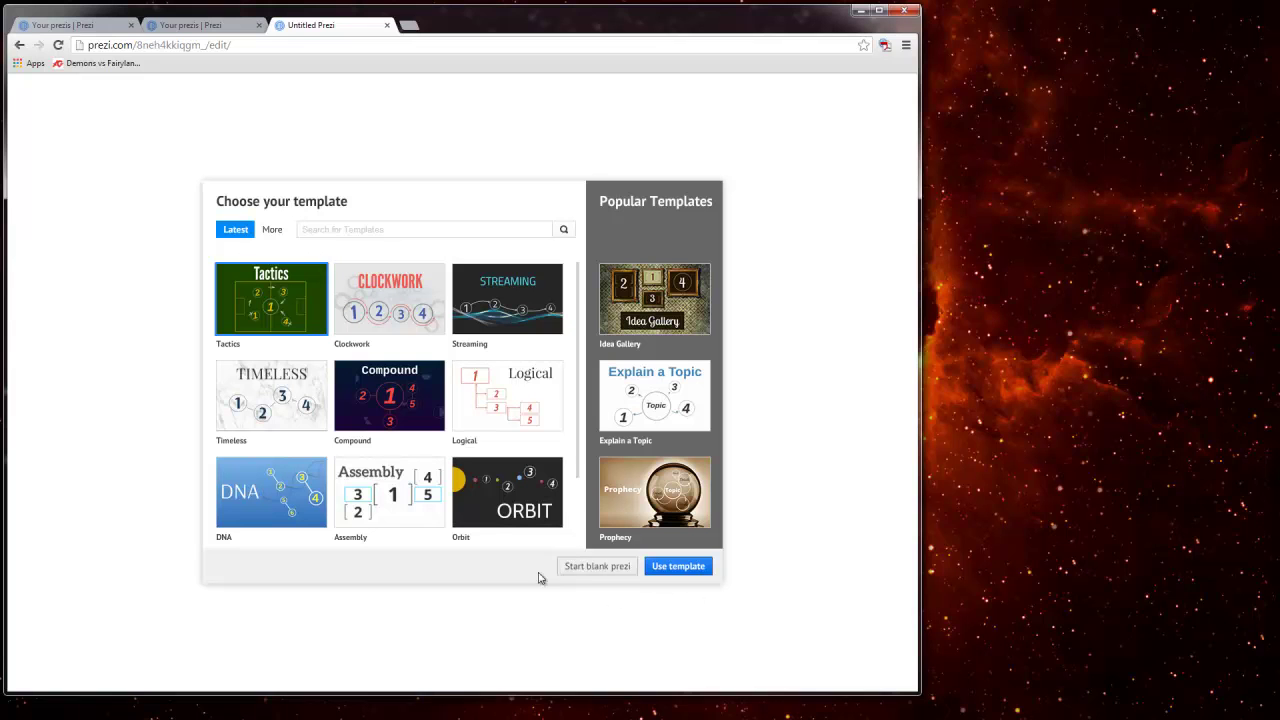
click(594, 569)
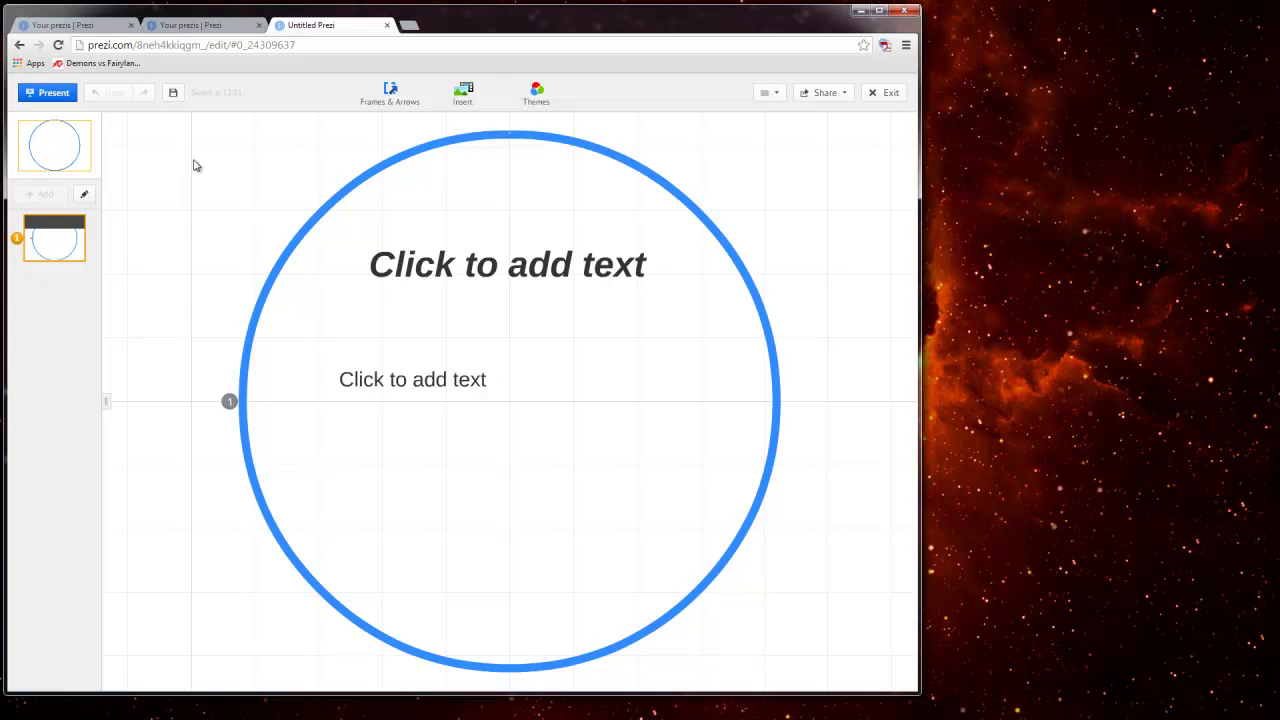
- Delete the circle frame together with its placeholder text
click(426, 156)
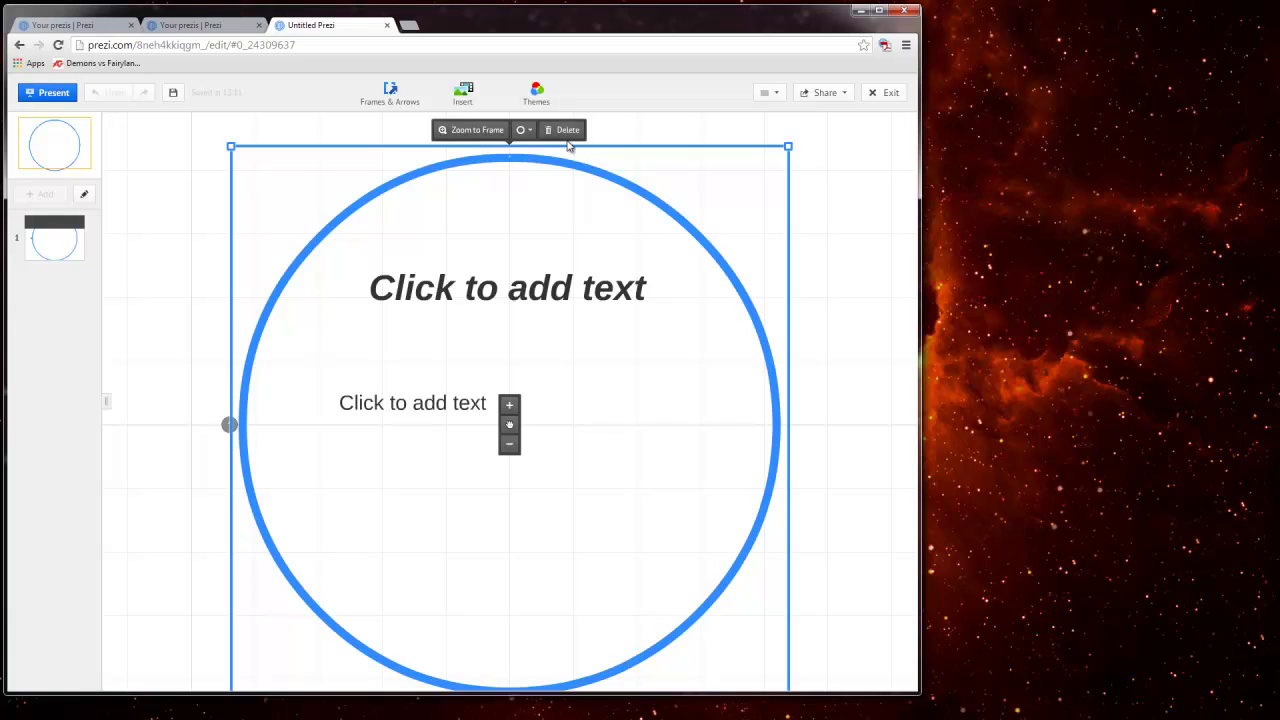
click(566, 133)
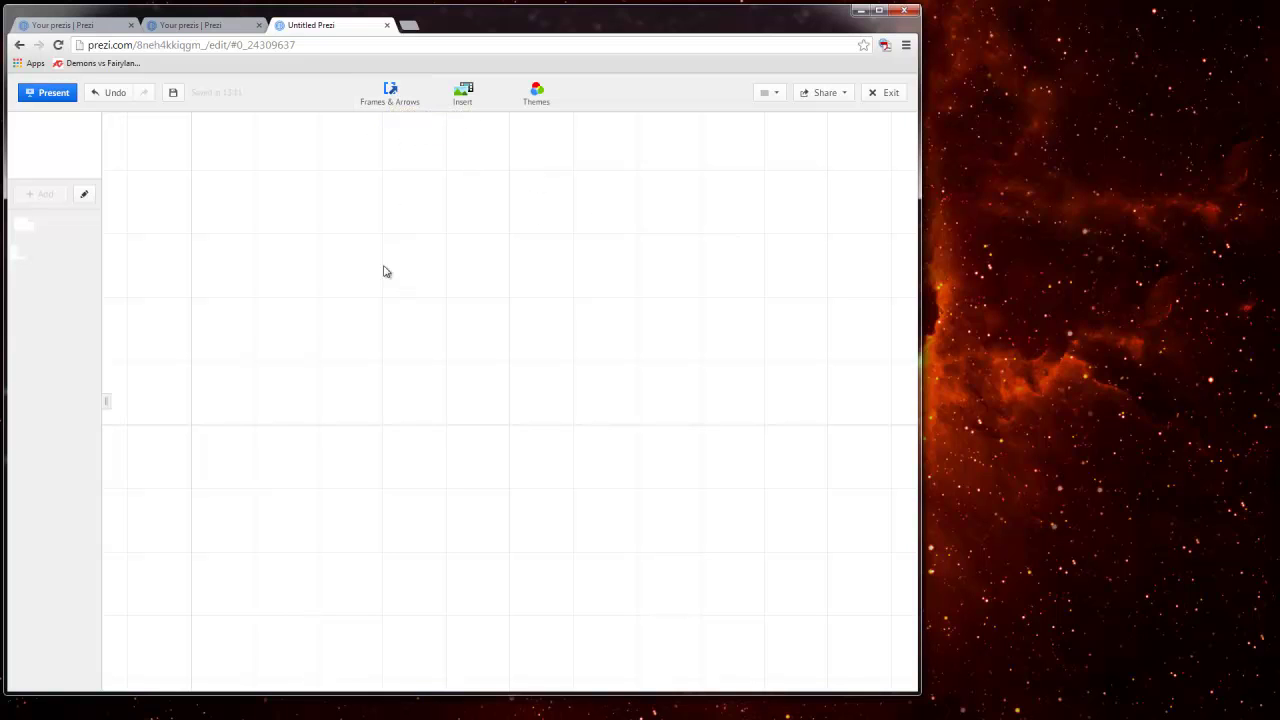
- Type 'Sneeze' on the canvas, enlarge it and apply the bold Title style
click(335, 220)
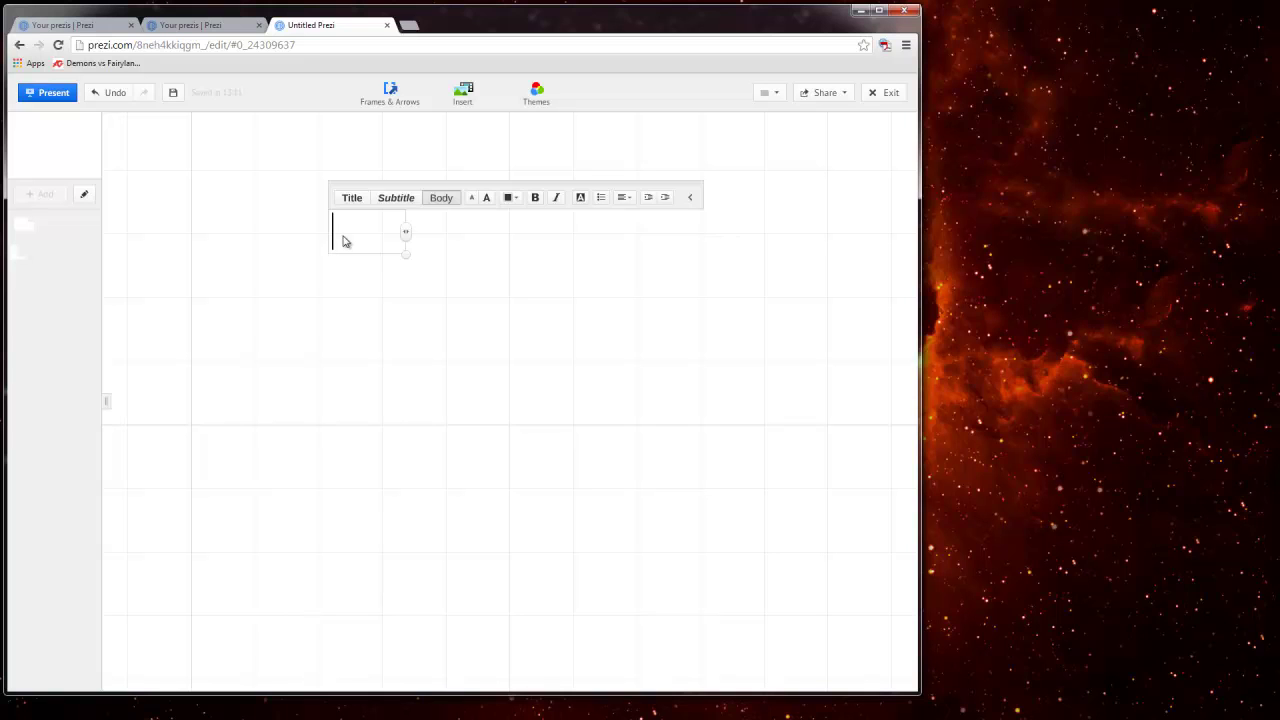
text(Sneeze)
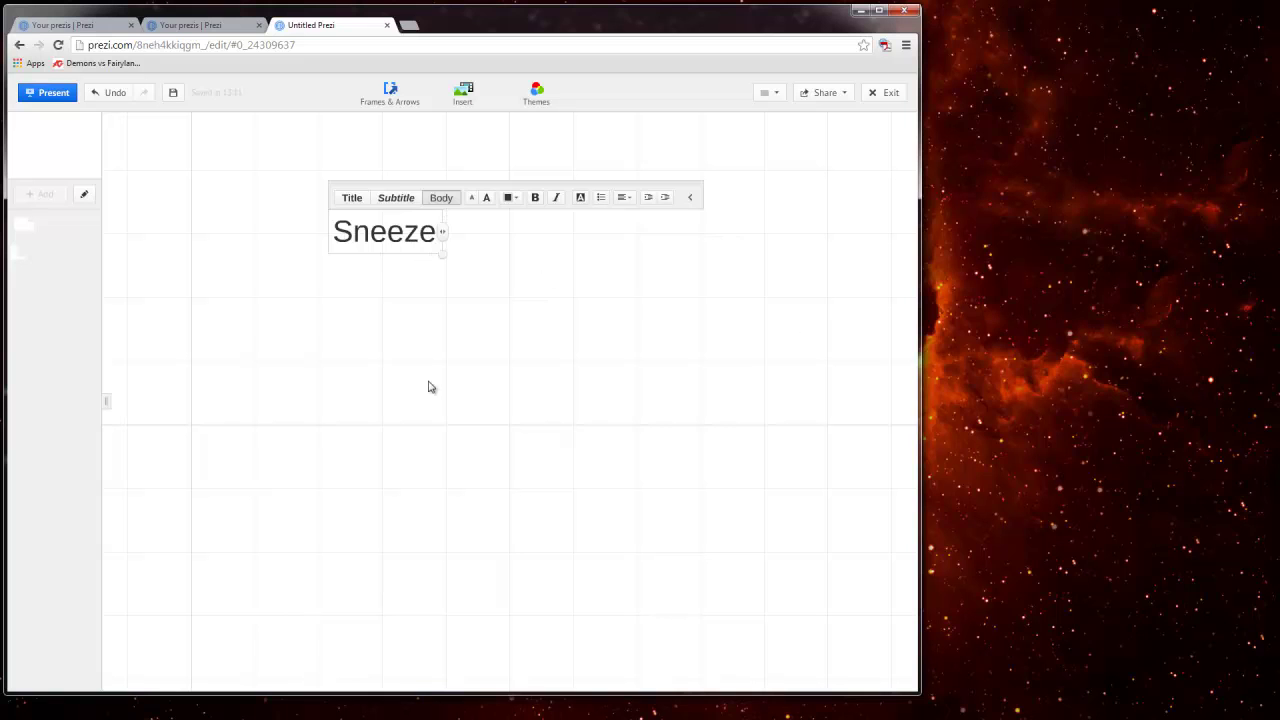
drag(438, 232, 314, 240)
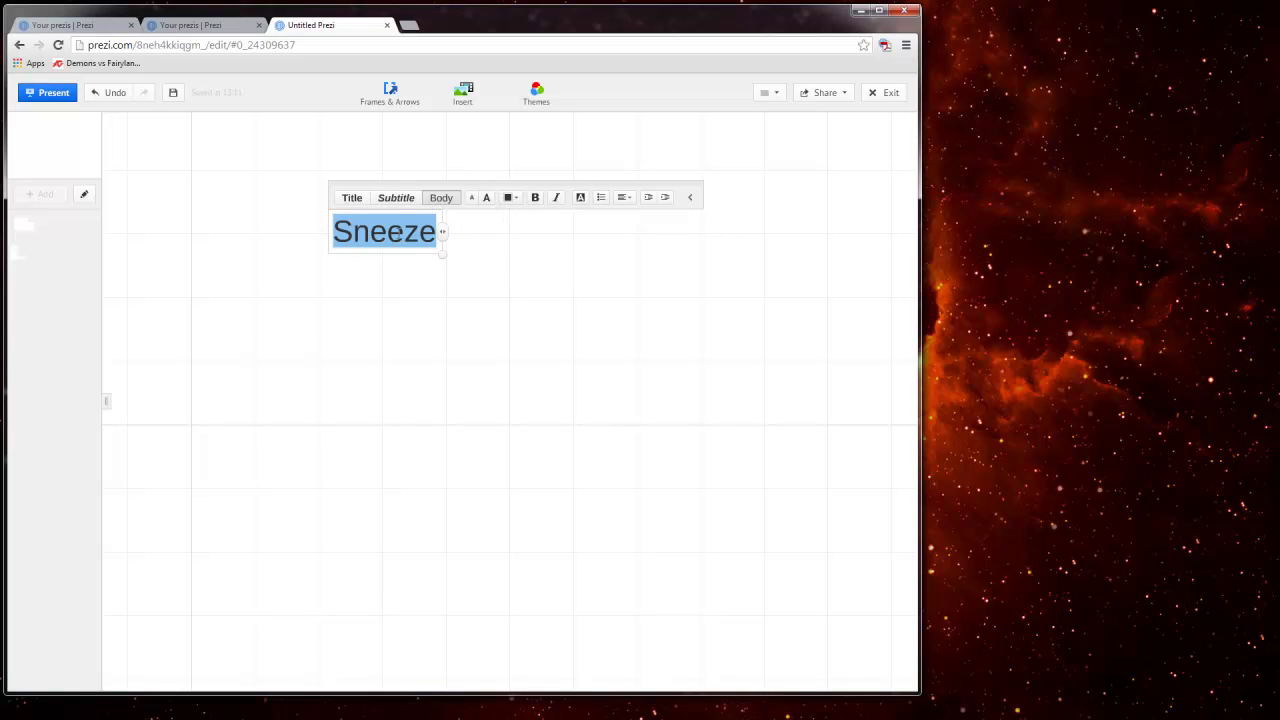
click(488, 200)
click(488, 200)
click(488, 200)
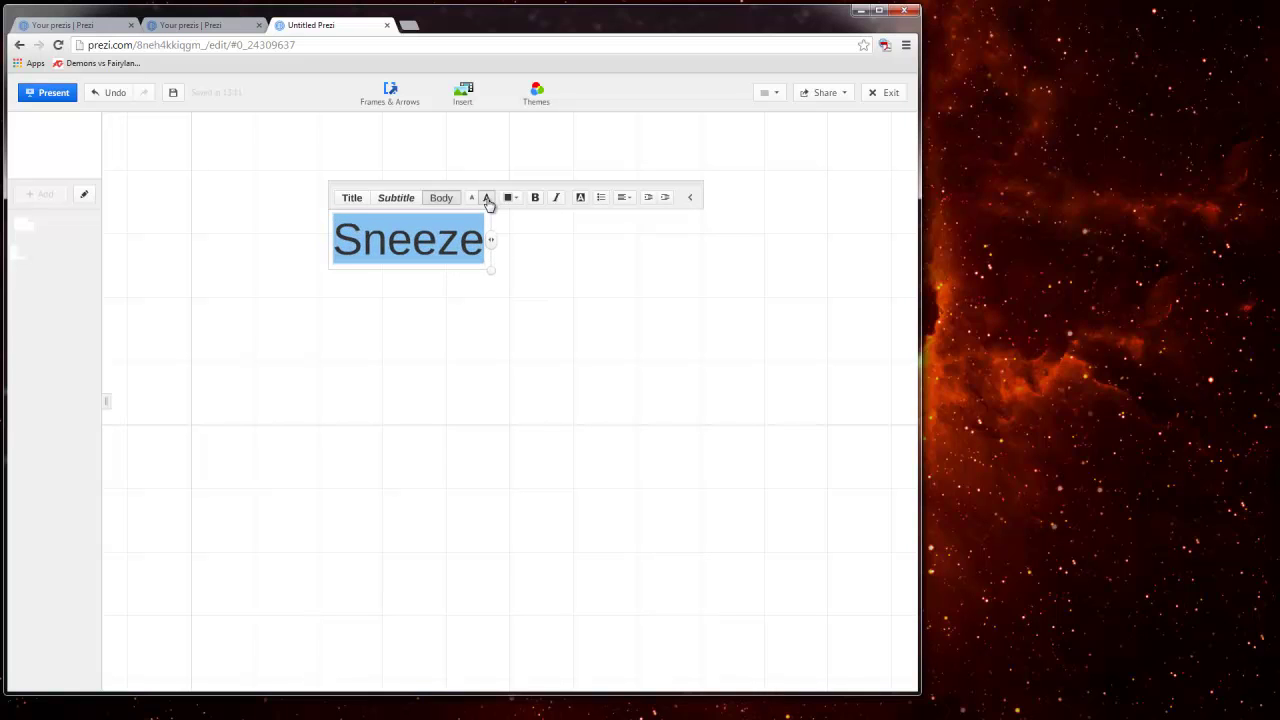
click(471, 198)
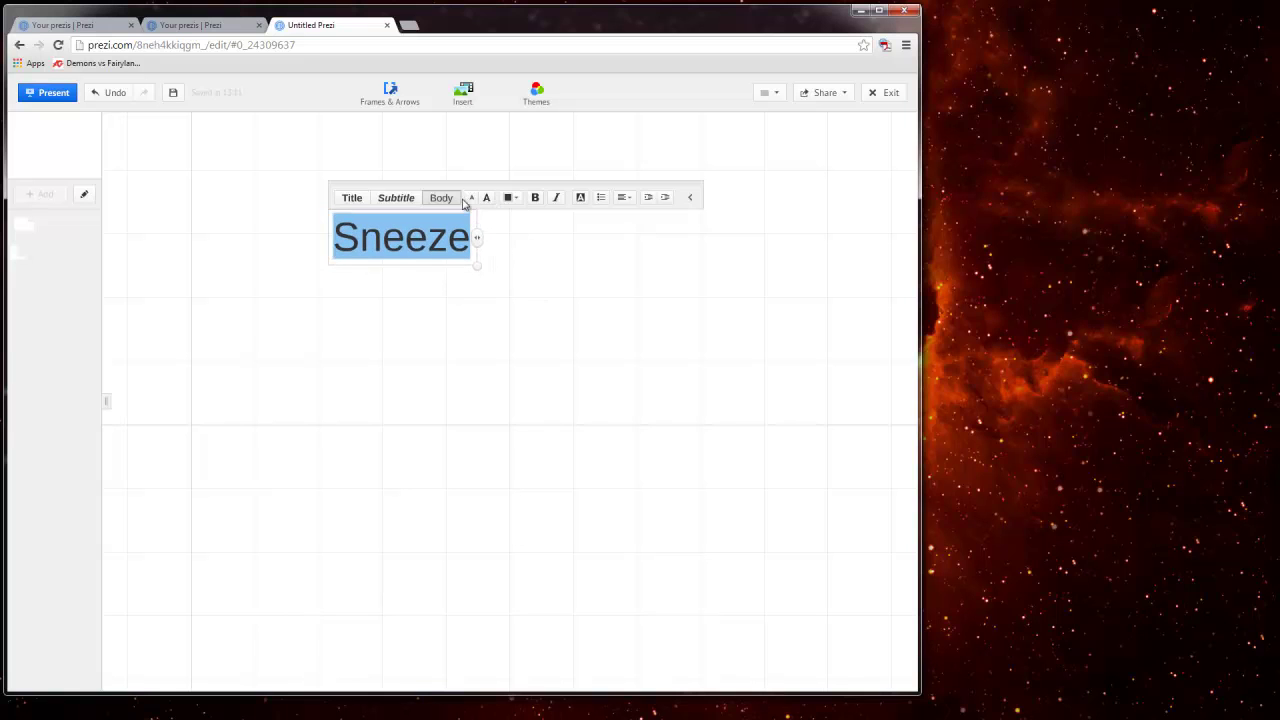
click(353, 199)
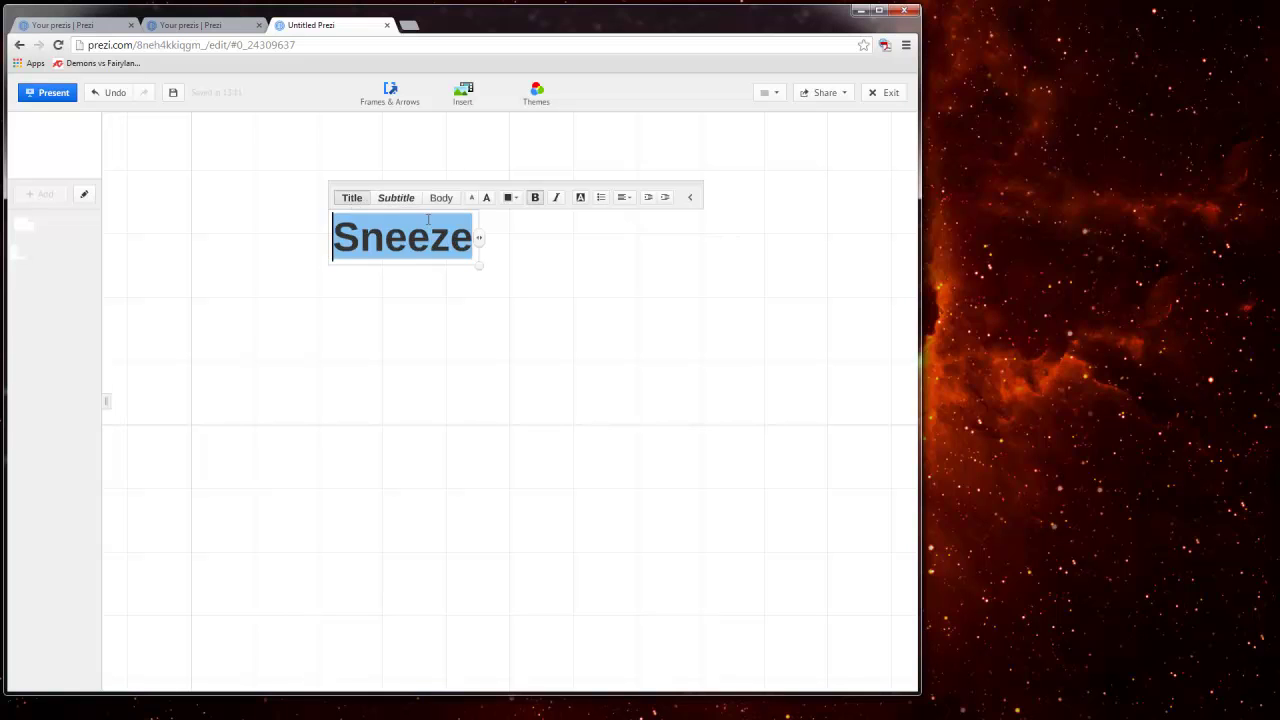
click(536, 100)
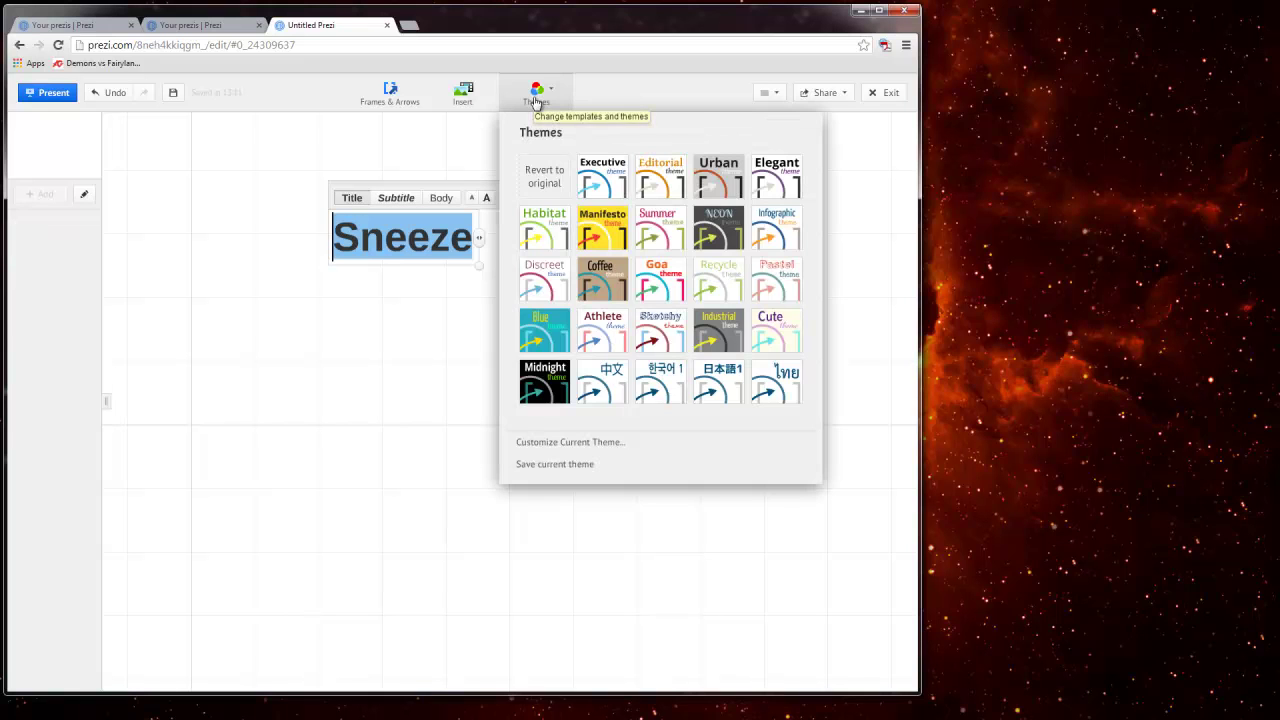
- Apply the Editorial theme and resize the Sneeze text box
click(662, 186)
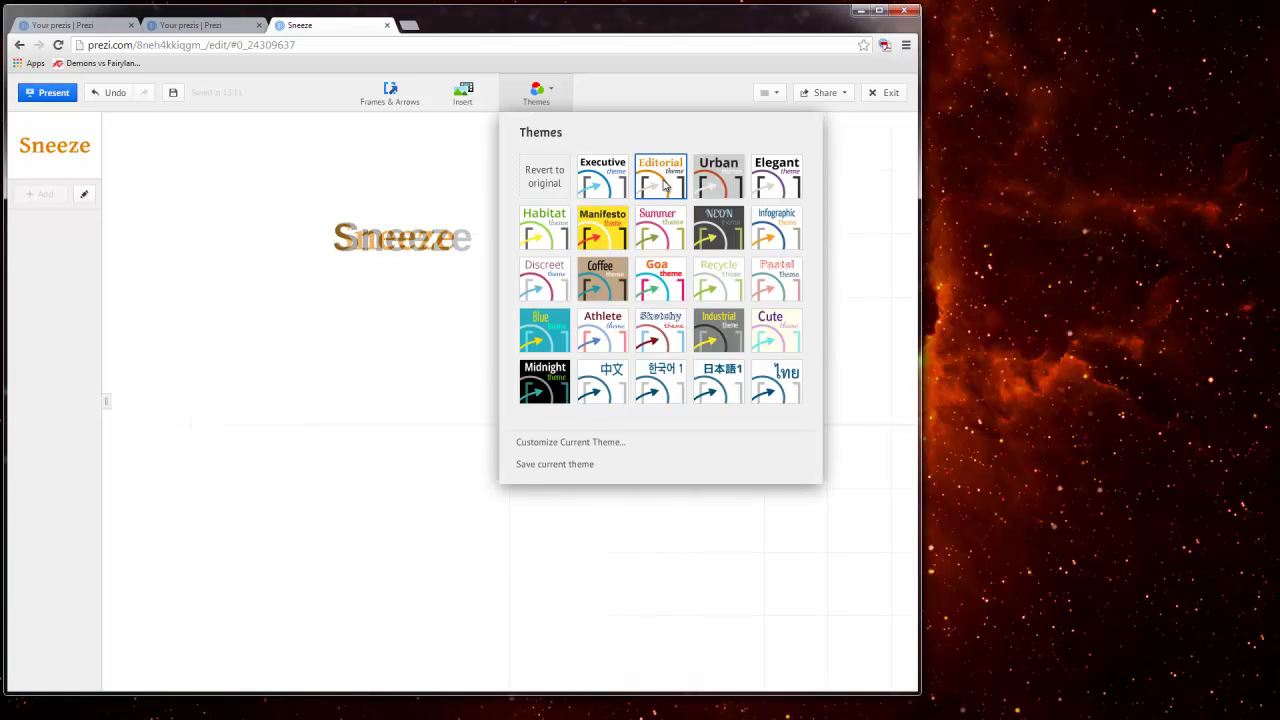
click(435, 250)
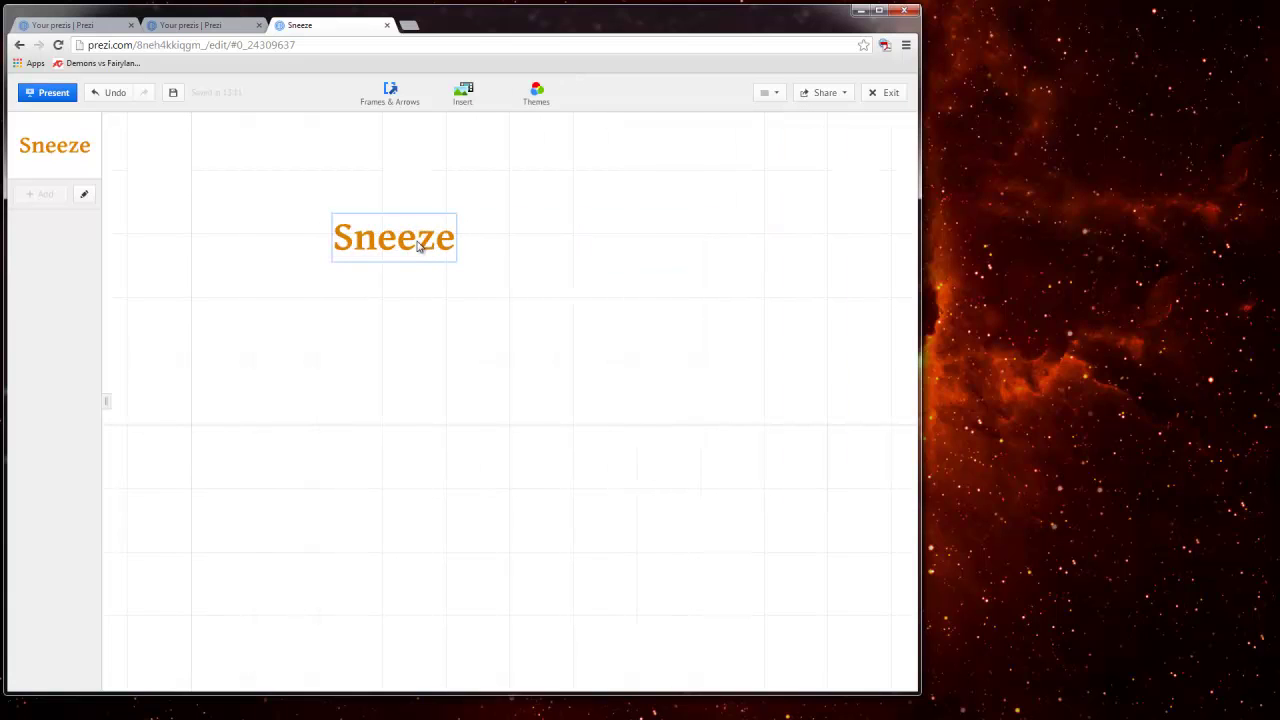
click(420, 247)
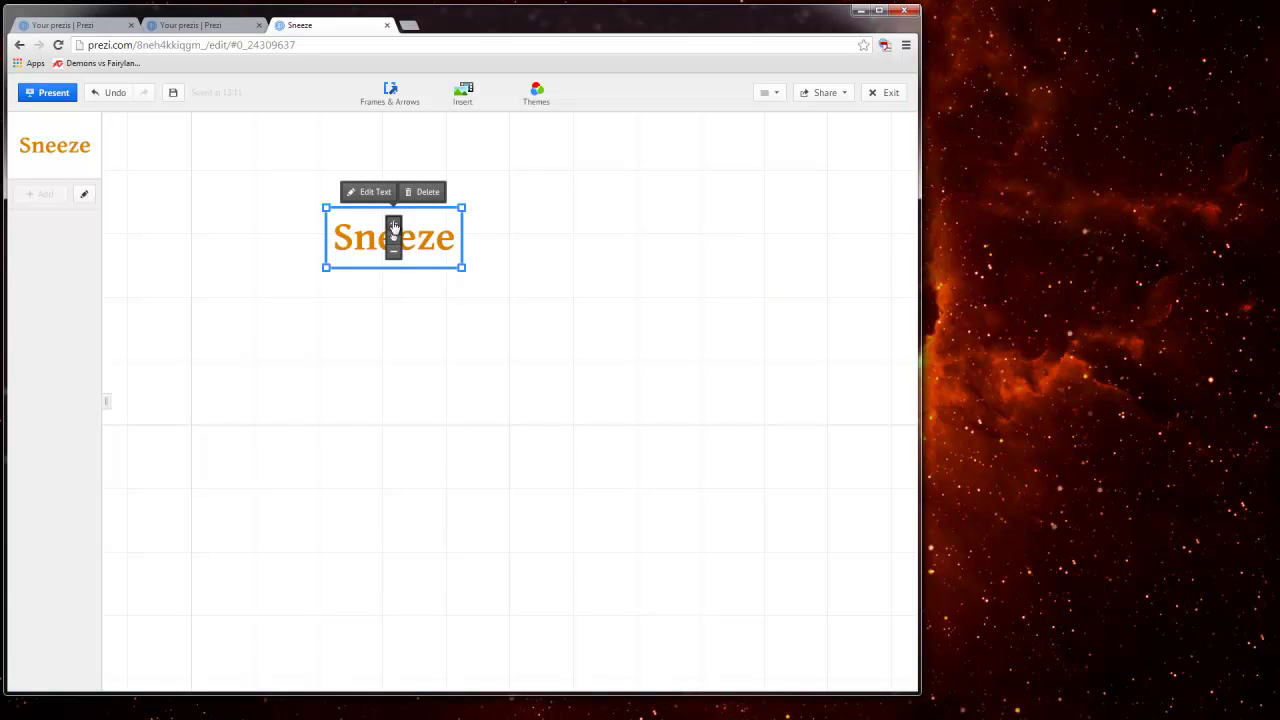
click(394, 226)
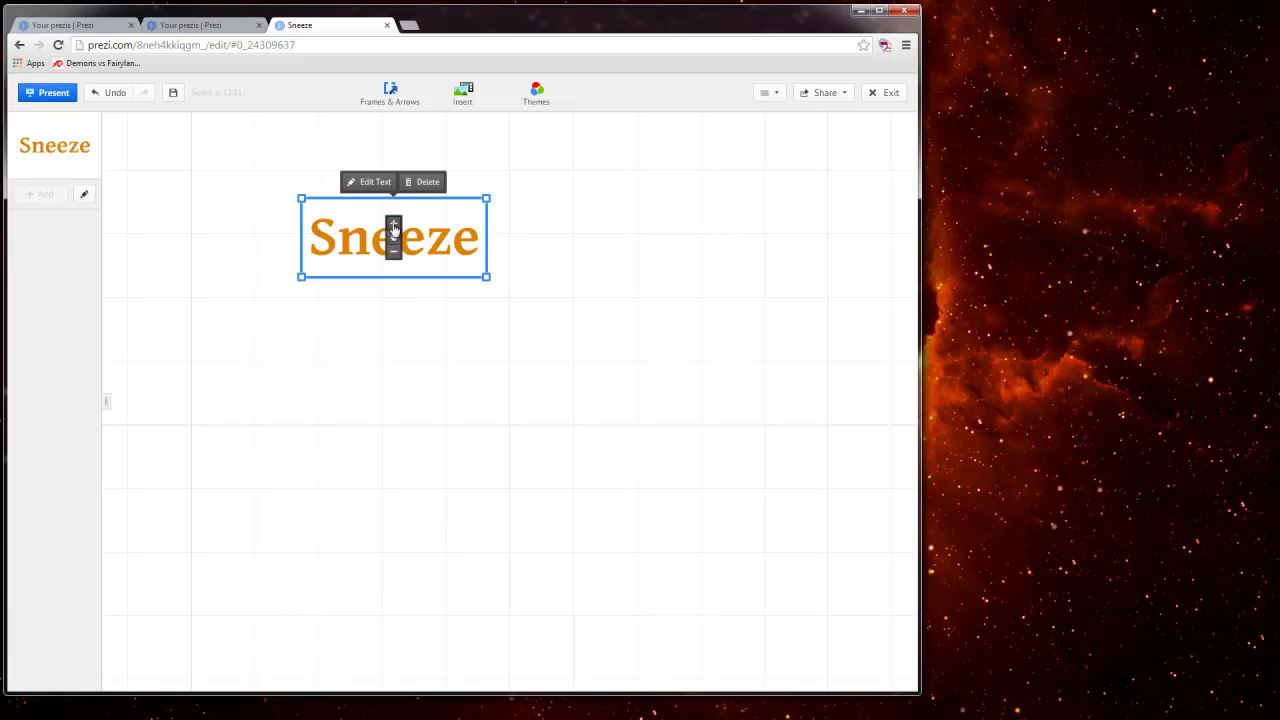
click(393, 251)
click(394, 226)
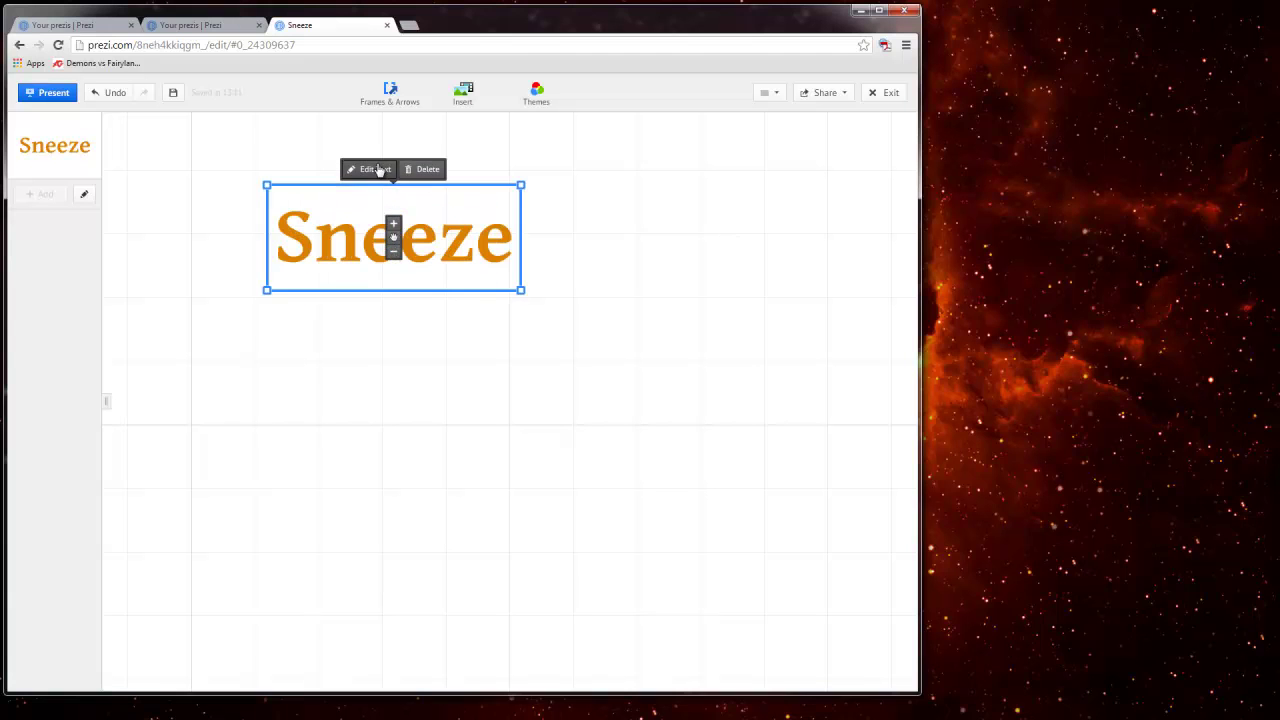
- Unbold Sneeze, scale it much larger, centre it and colour it light grey
click(388, 172)
click(469, 177)
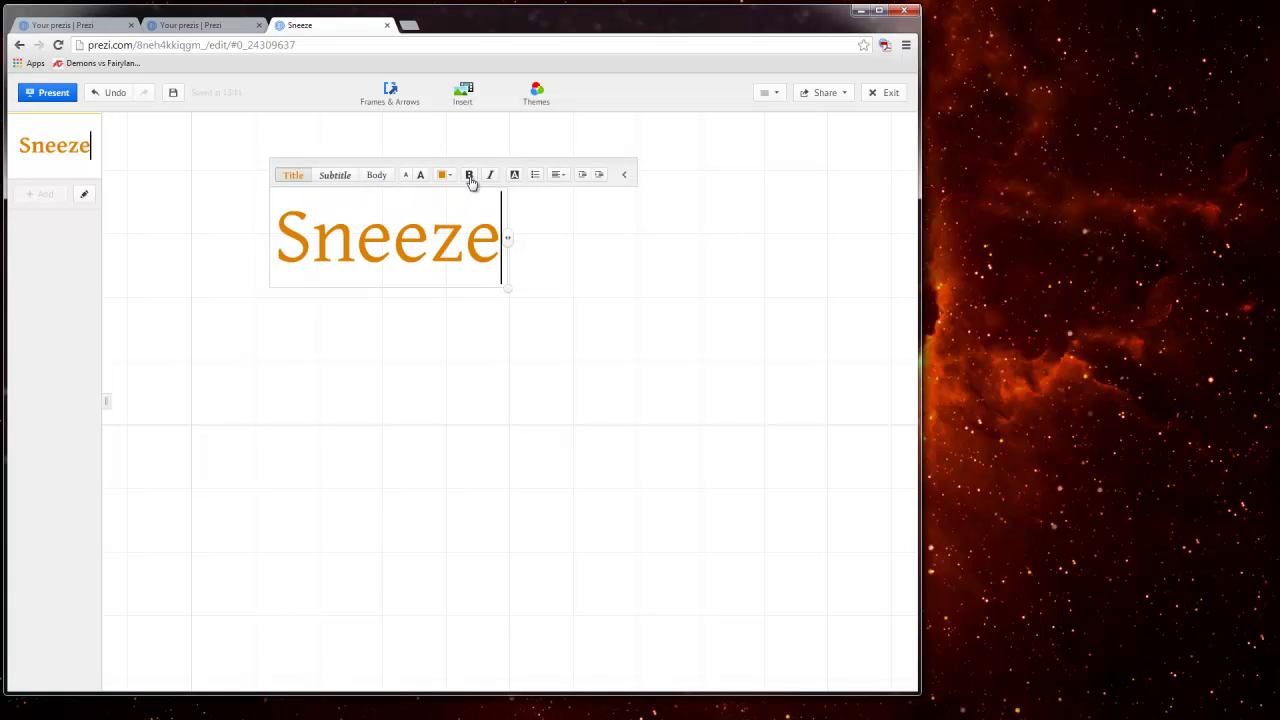
drag(509, 291, 788, 500)
drag(690, 165, 672, 219)
click(426, 230)
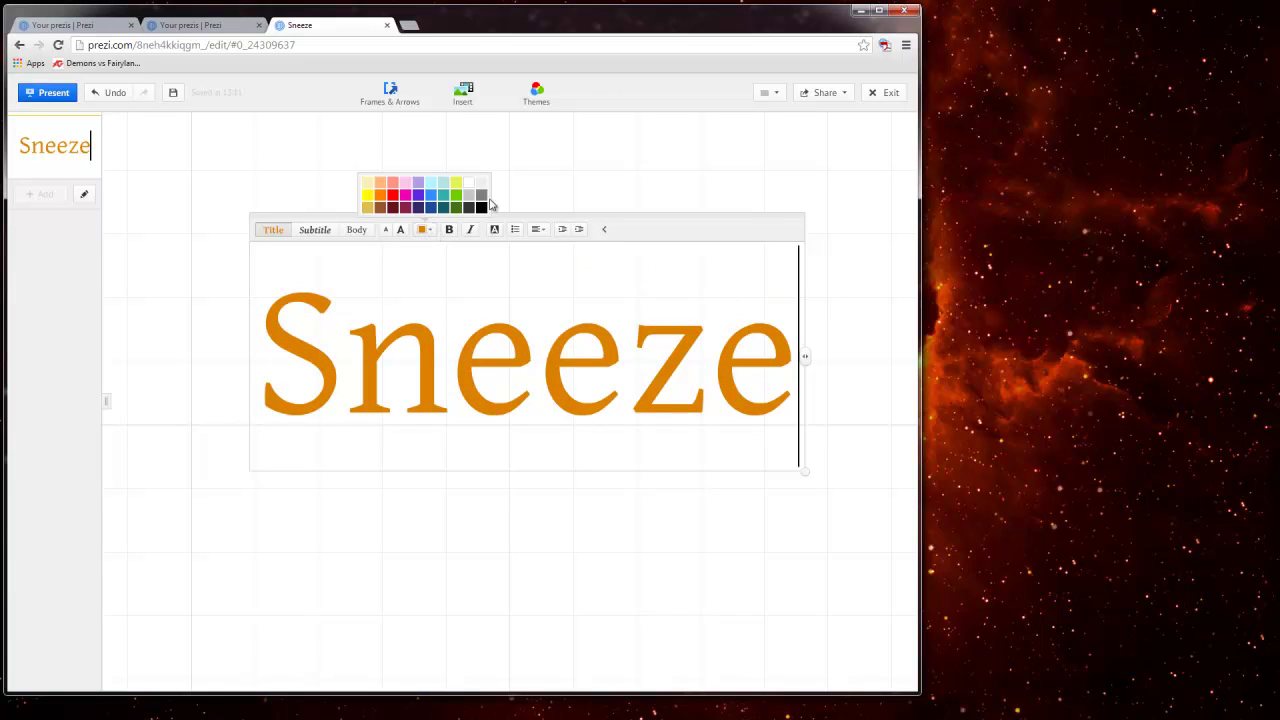
click(481, 196)
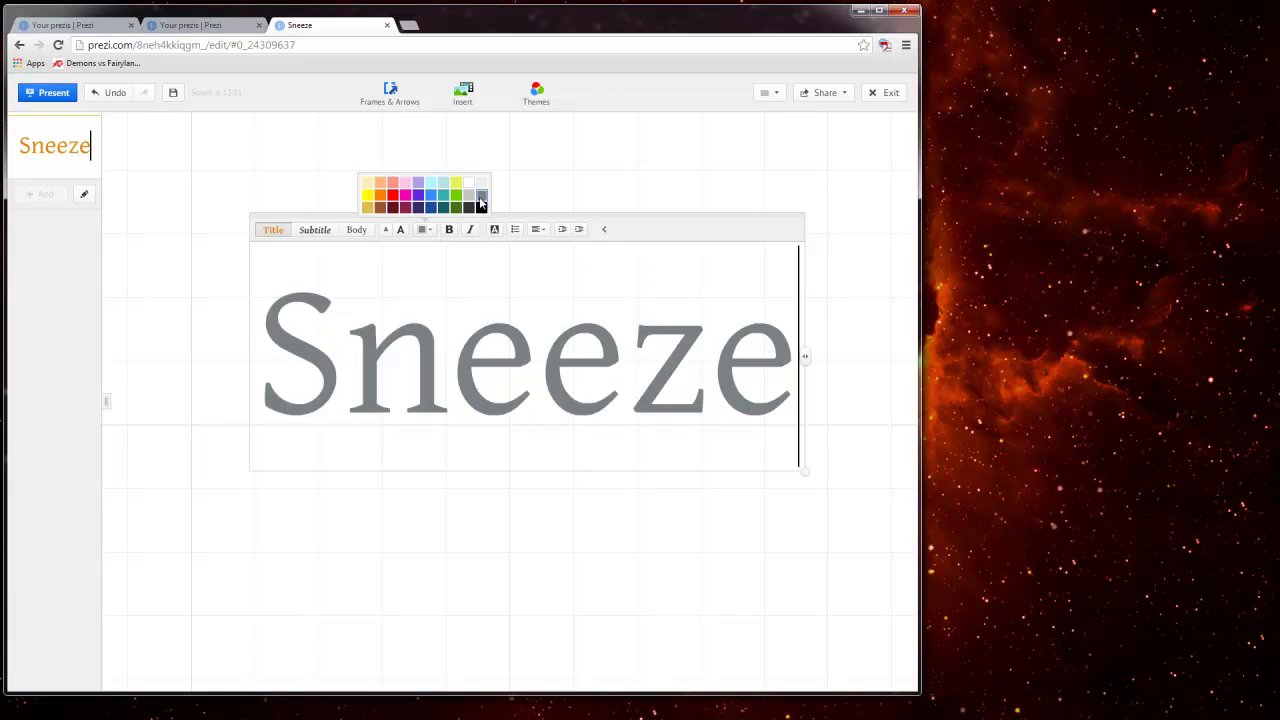
click(469, 196)
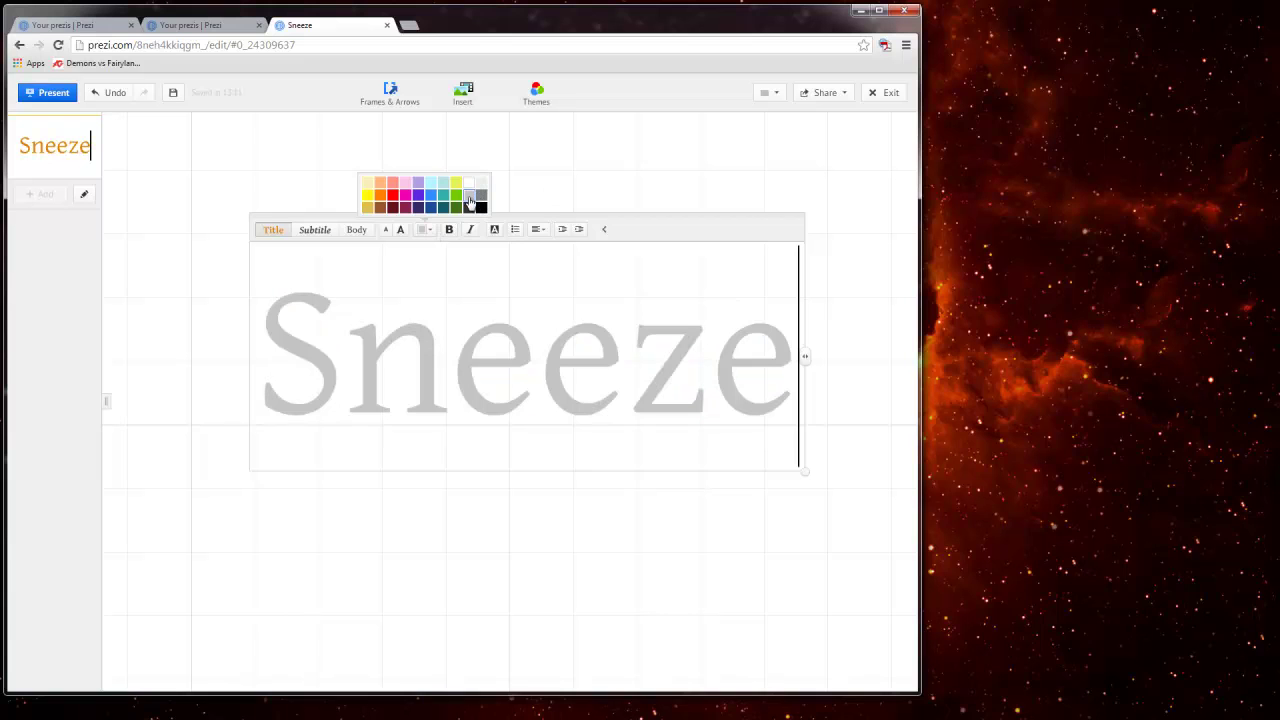
click(561, 191)
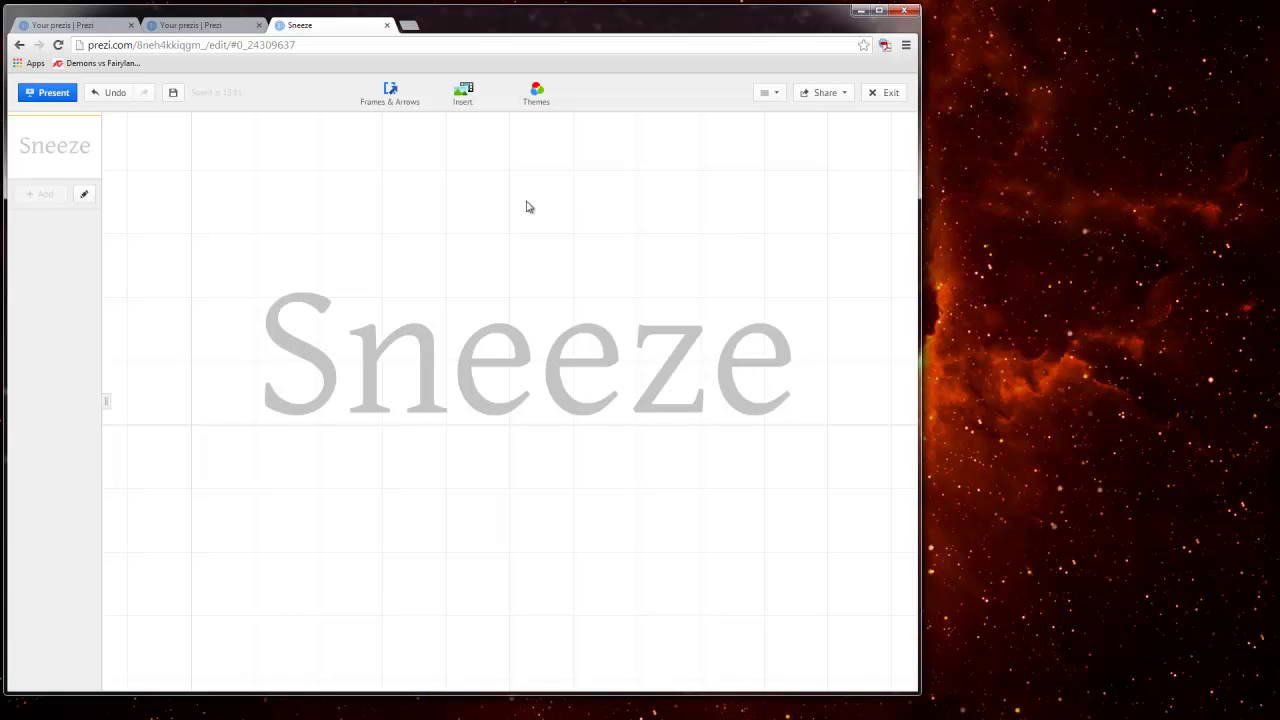
click(241, 191)
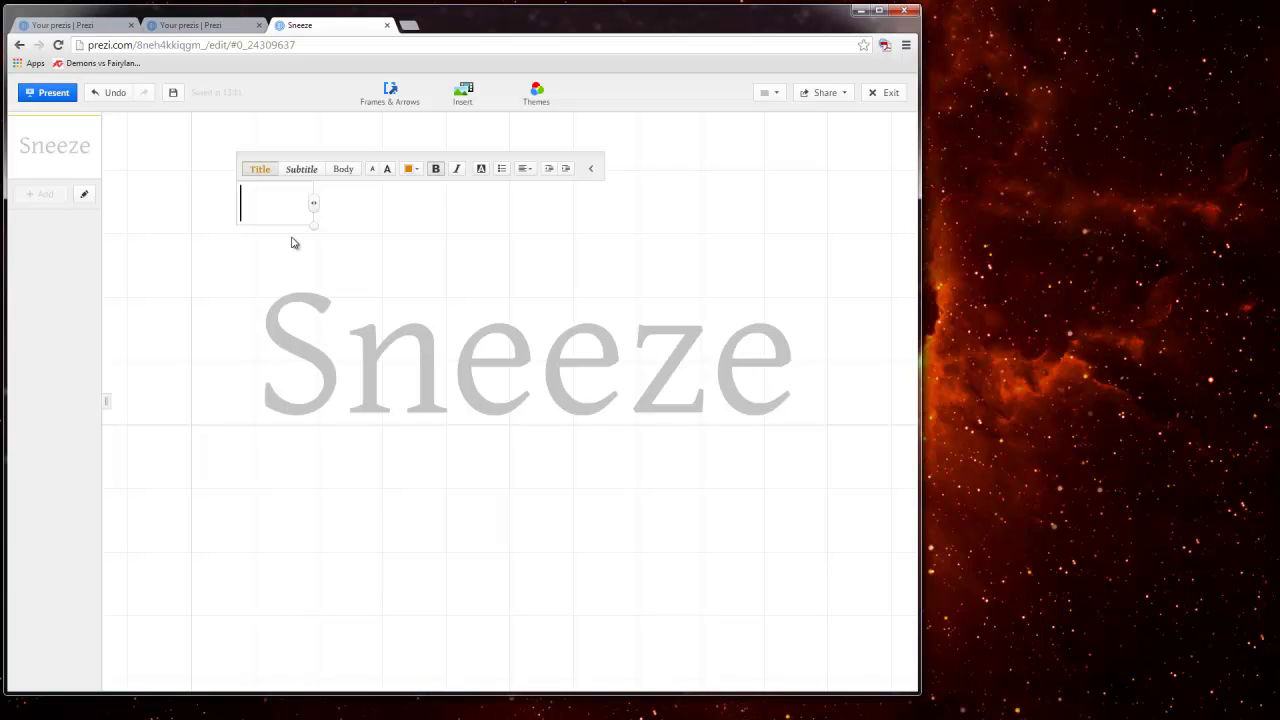
- Enter 'word 1' in the new text box above Sneeze, fixing typos
text(di)
text(seas)
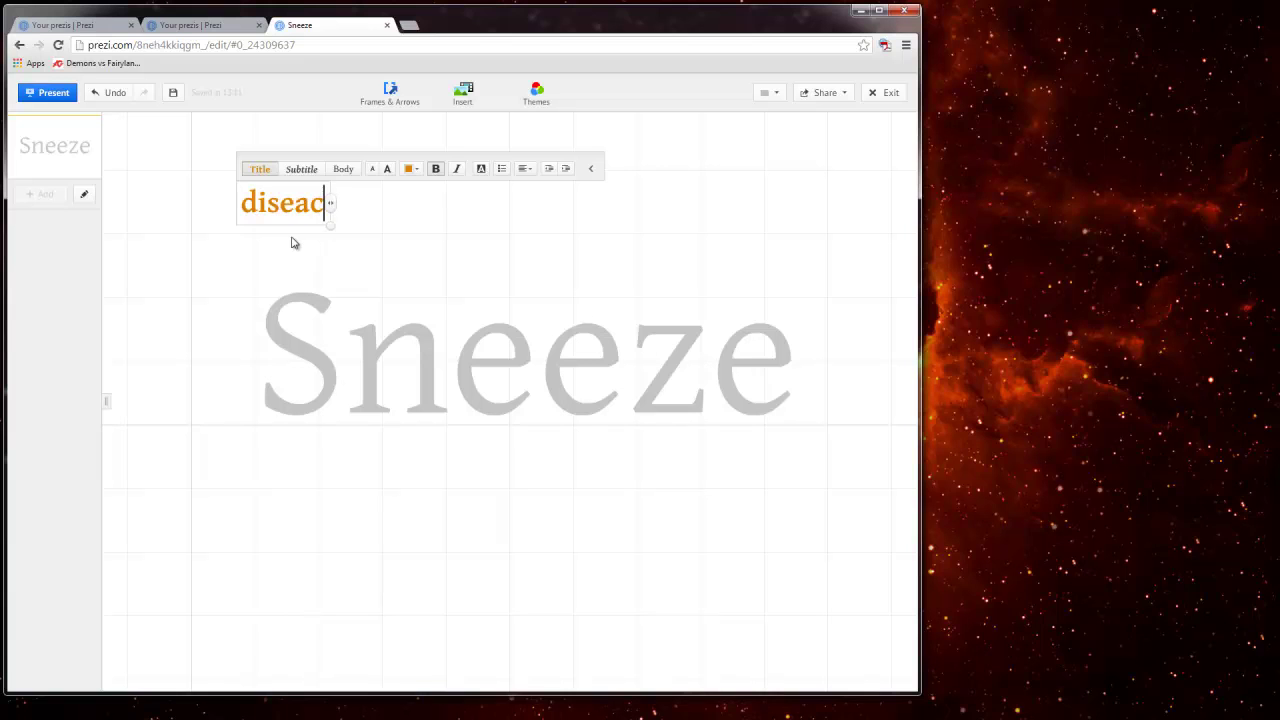
key(BackSpace)
key(BackSpace)
key(BackSpace)
key(BackSpace)
key(BackSpace)
key(BackSpace)
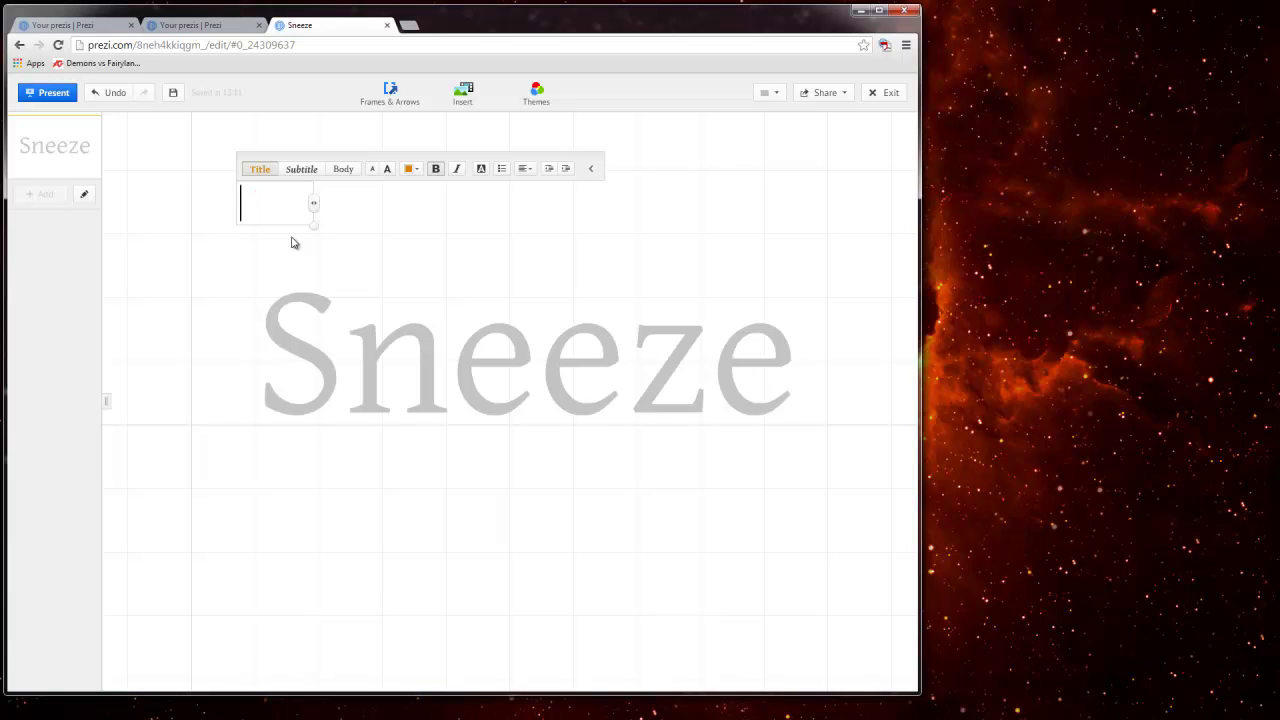
text(word 21)
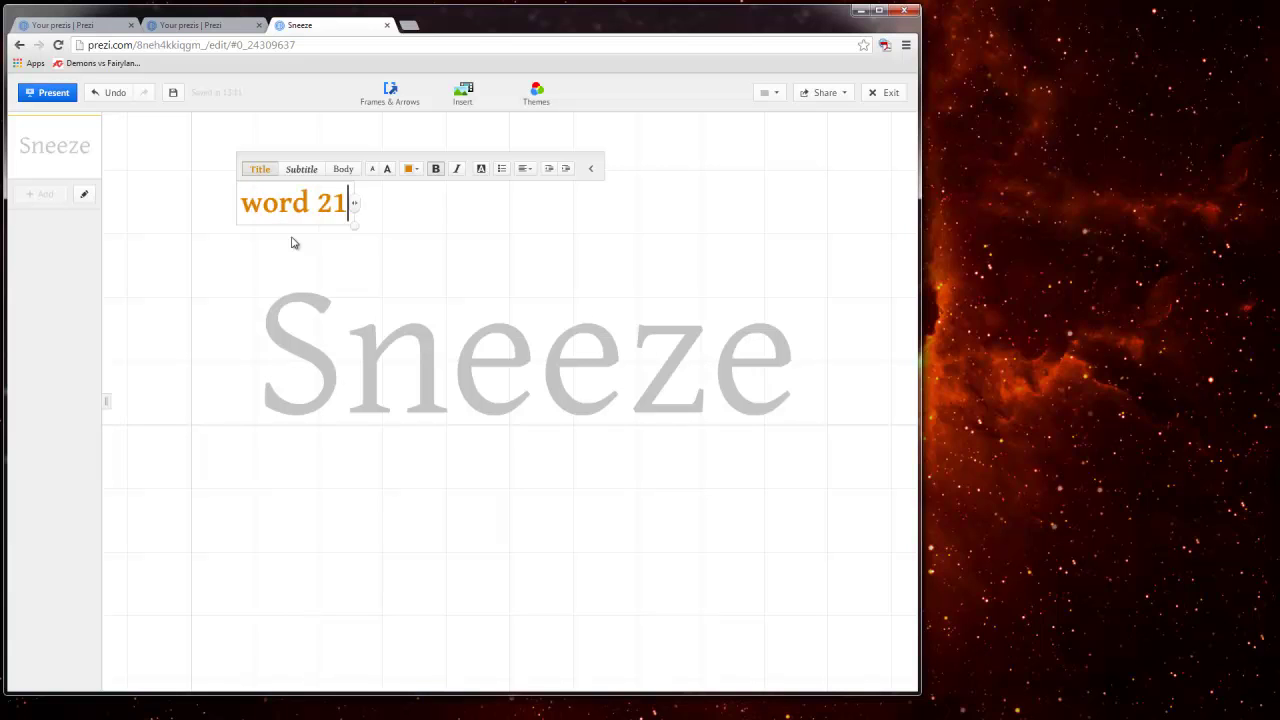
key(BackSpace)
key(BackSpace)
key(BackSpace)
text(1)
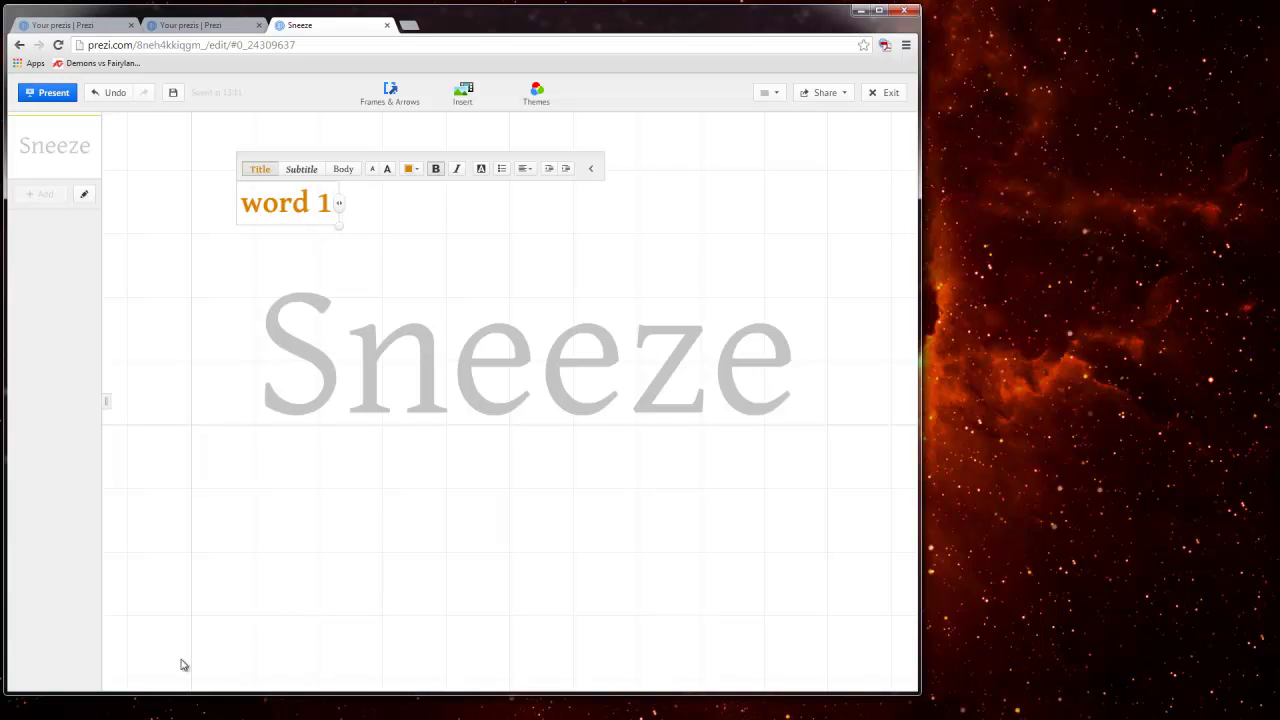
click(271, 505)
- Add 'word 2' below Sneeze and 'word 3' above its right end
click(285, 484)
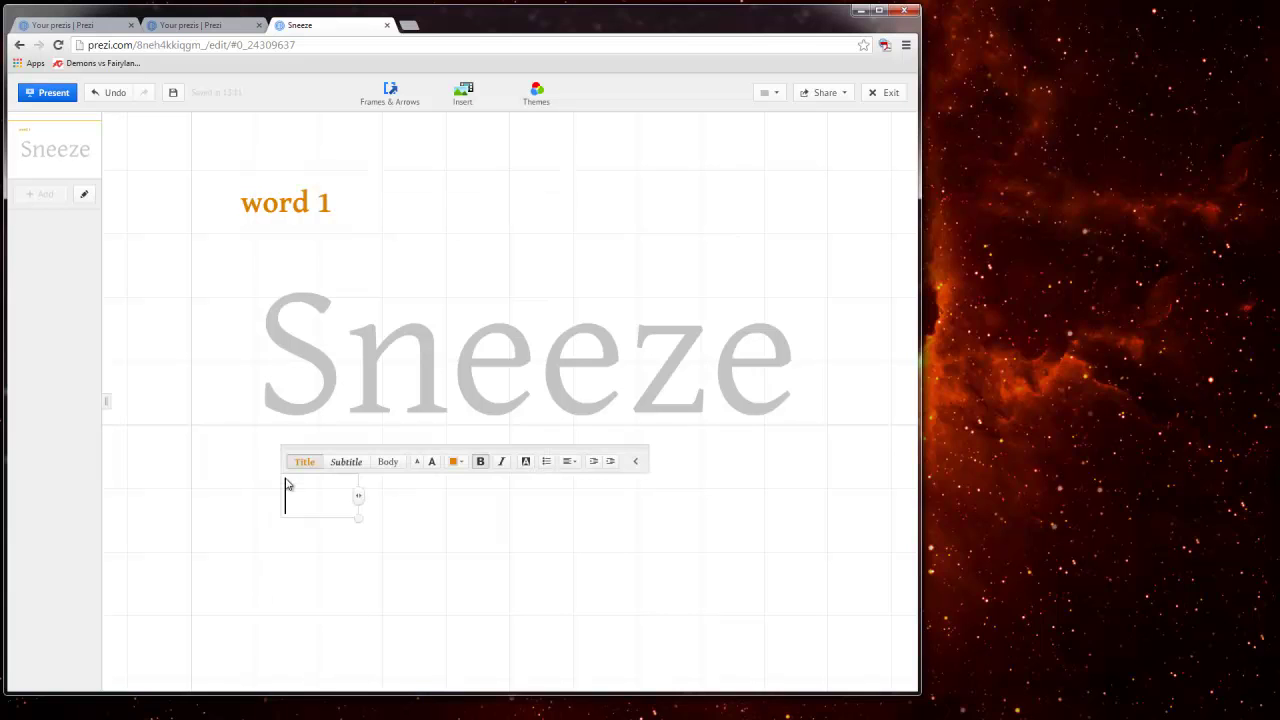
text(word 2)
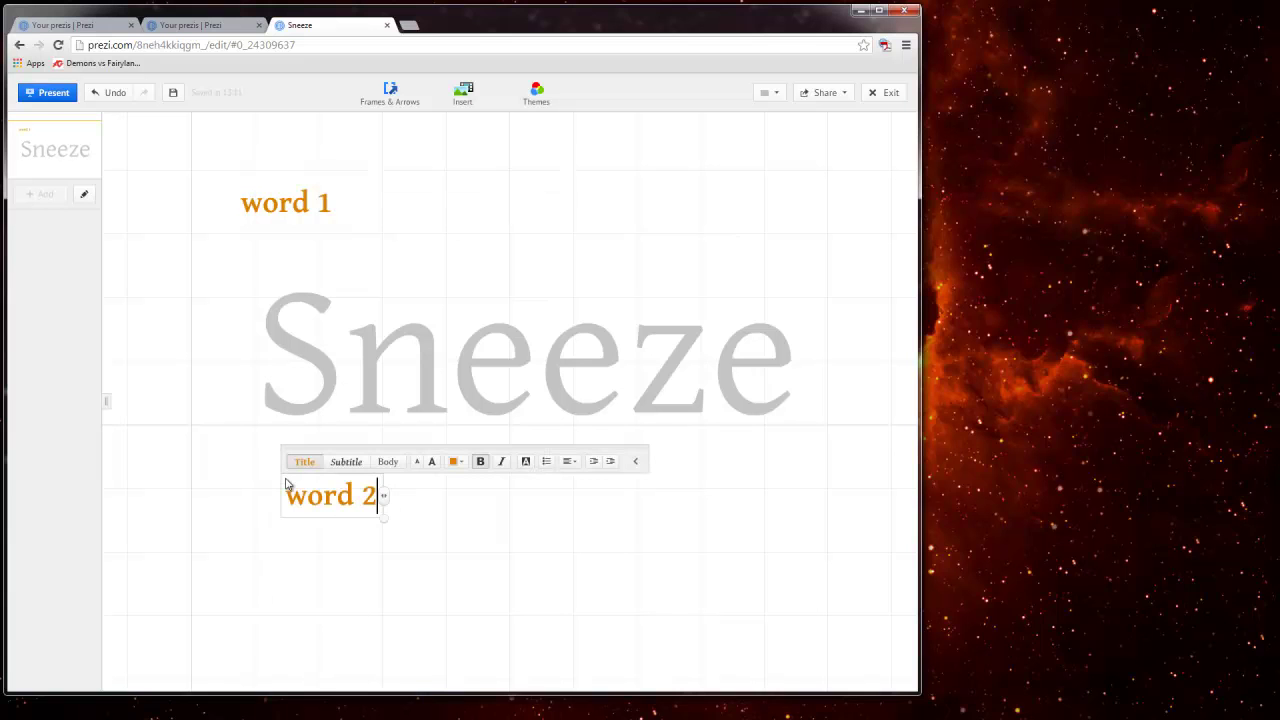
click(640, 198)
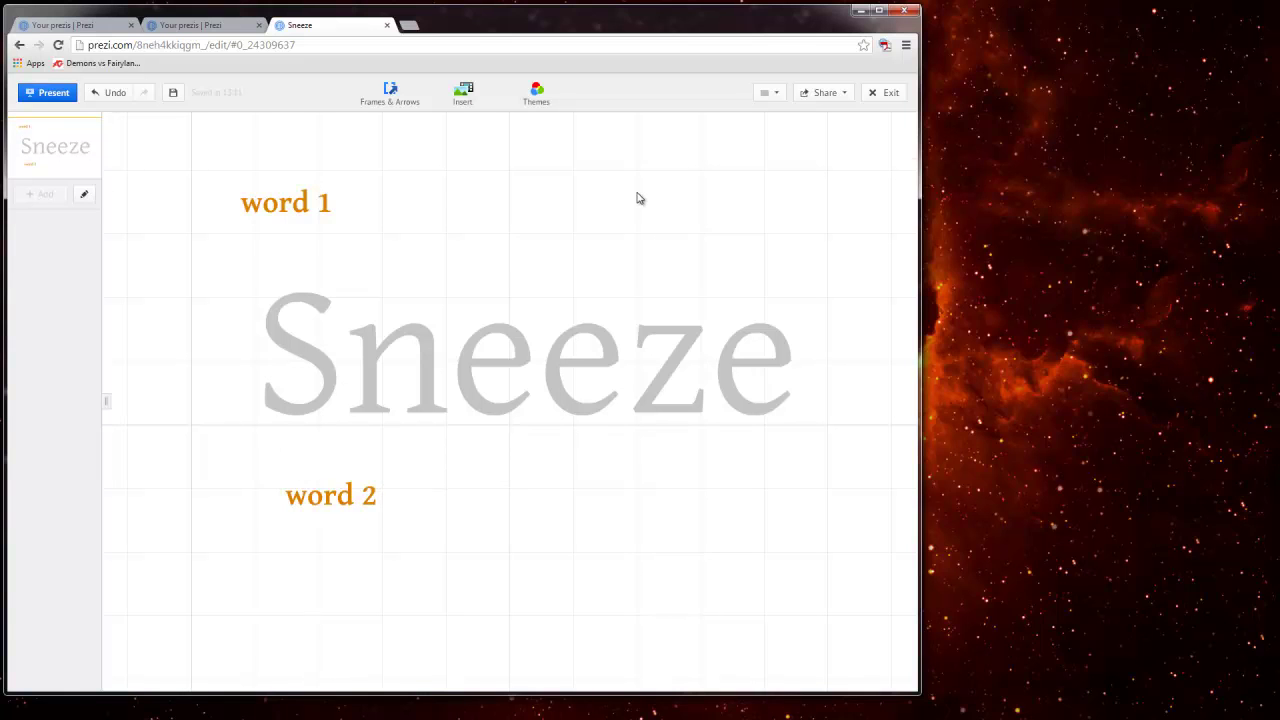
click(640, 198)
text(word)
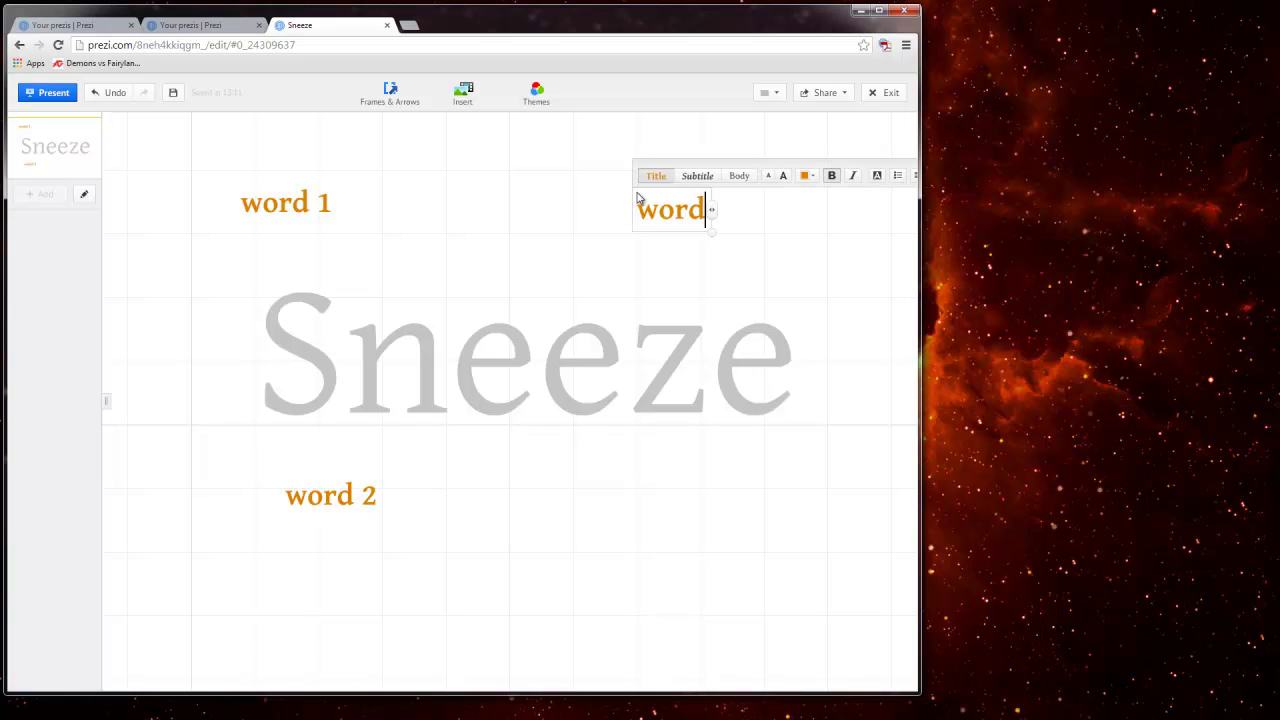
text( 3)
click(553, 220)
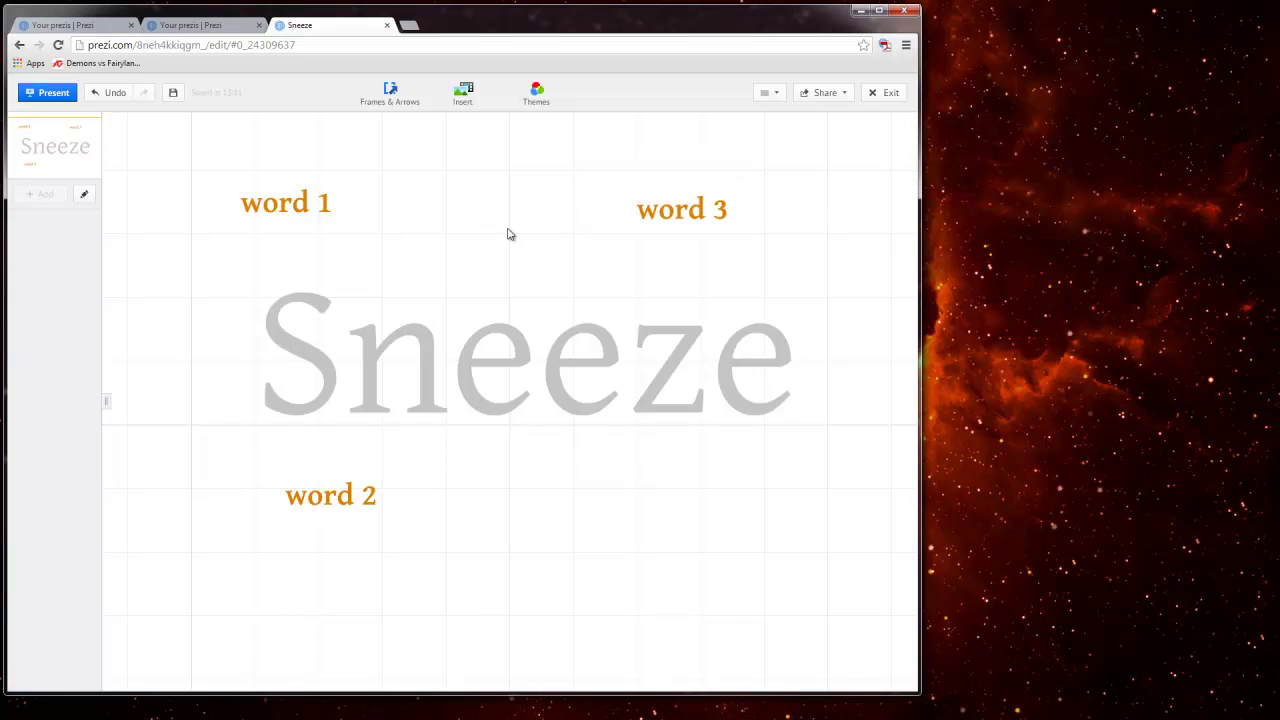
- Colour the 'word' part of word 1 purple
drag(297, 214, 287, 221)
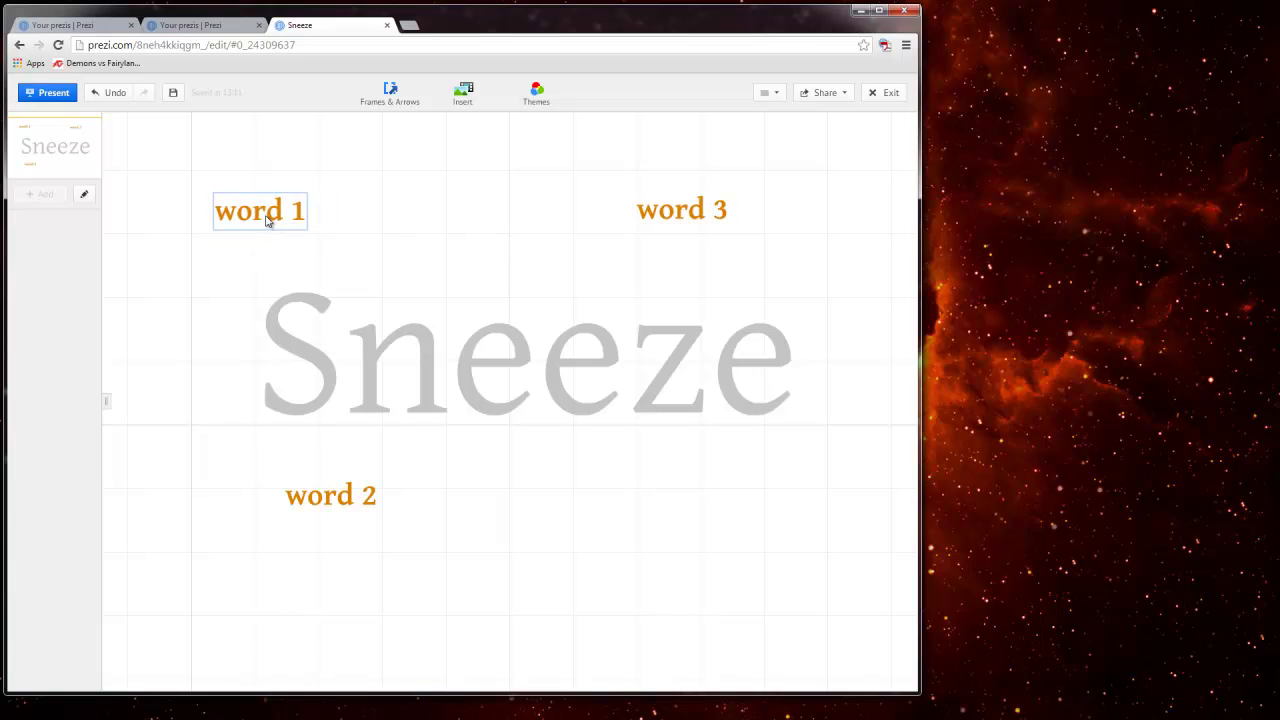
click(266, 218)
click(283, 211)
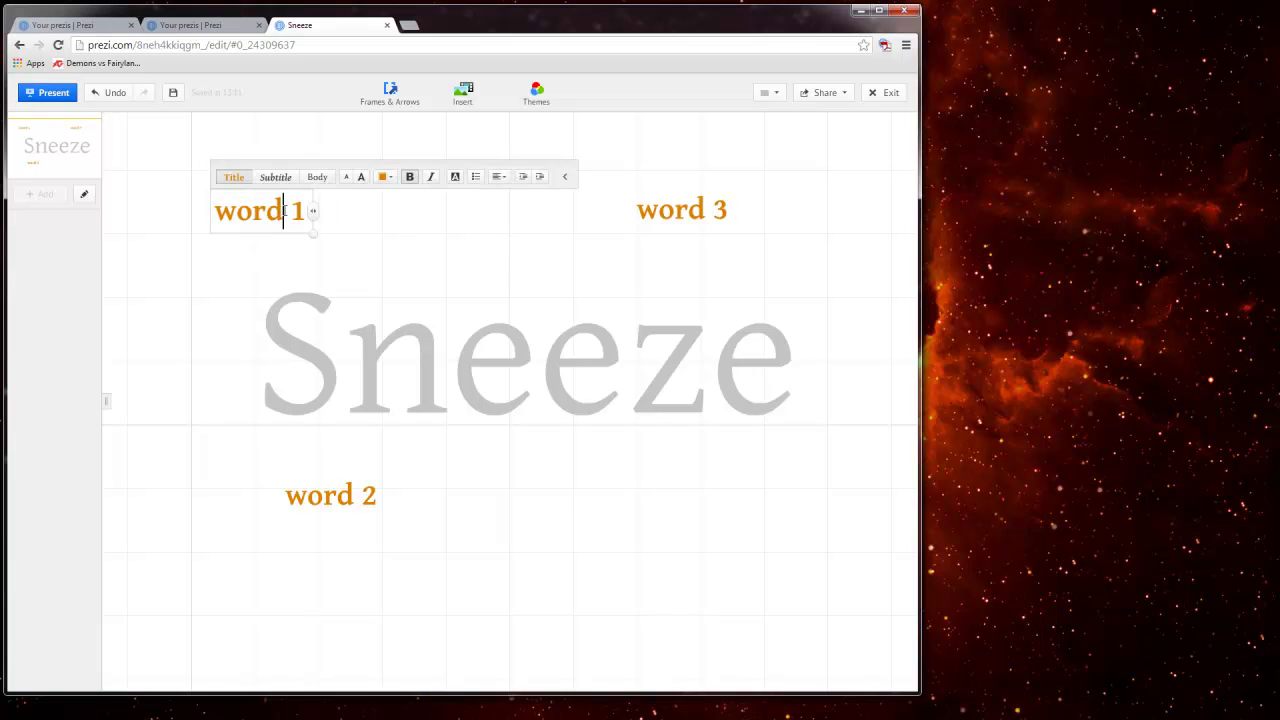
drag(284, 211, 212, 215)
click(393, 181)
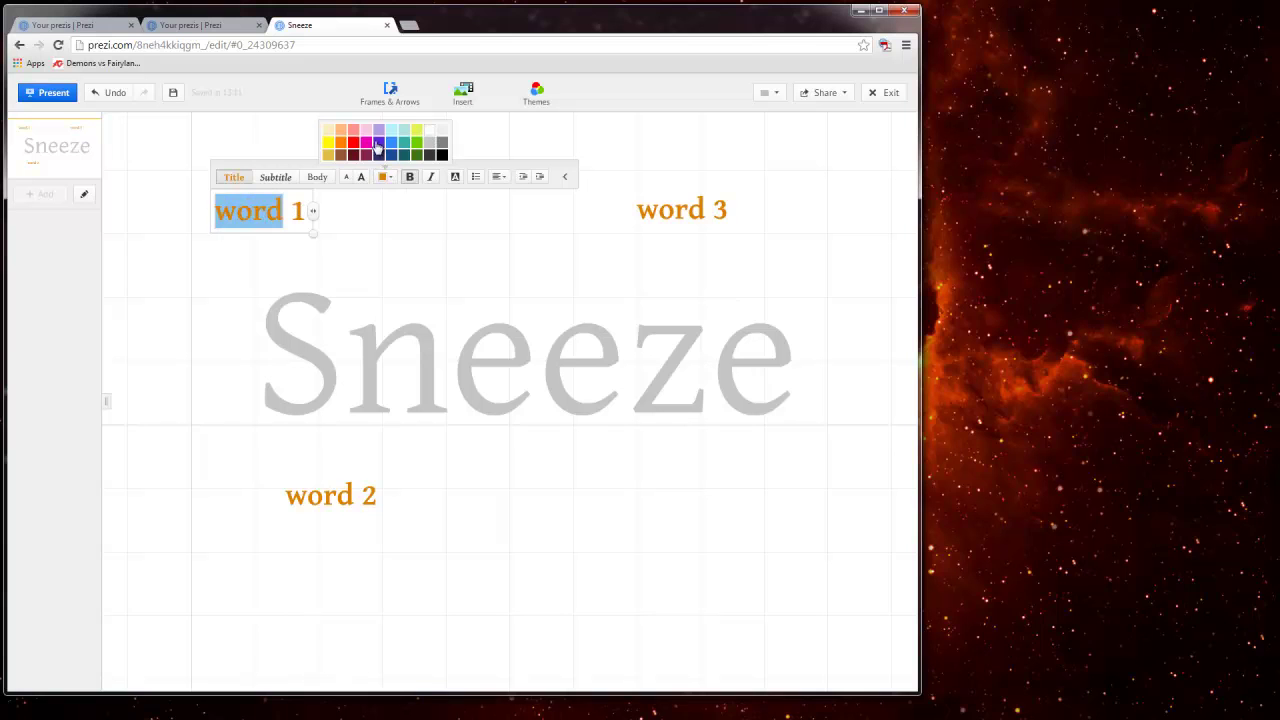
click(379, 143)
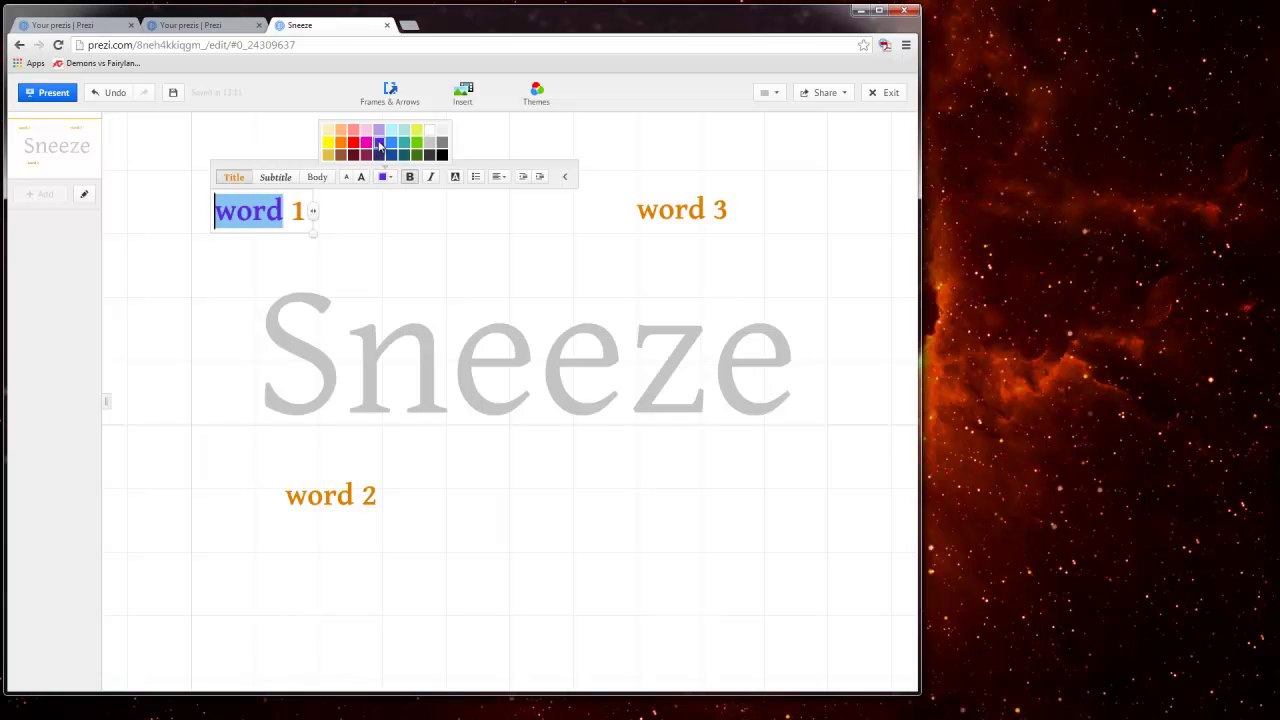
- Recolour all of word 3 dark teal
click(675, 209)
drag(641, 209, 730, 211)
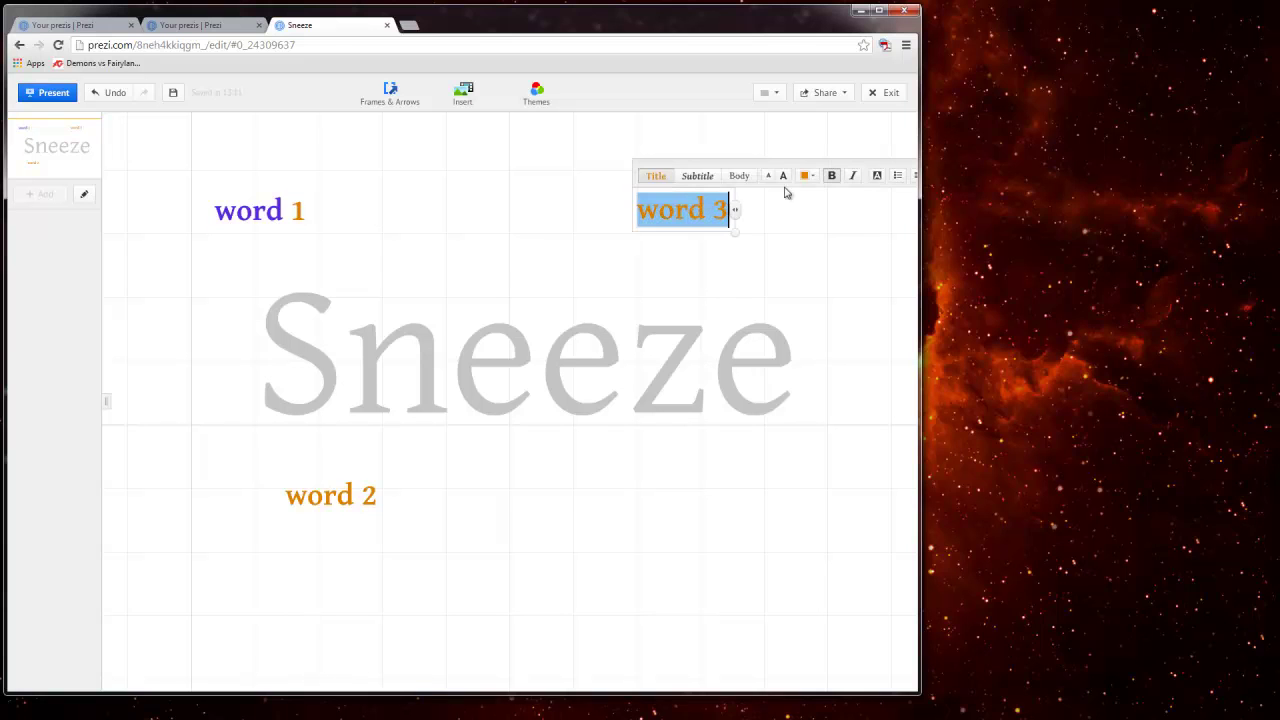
click(811, 178)
click(801, 141)
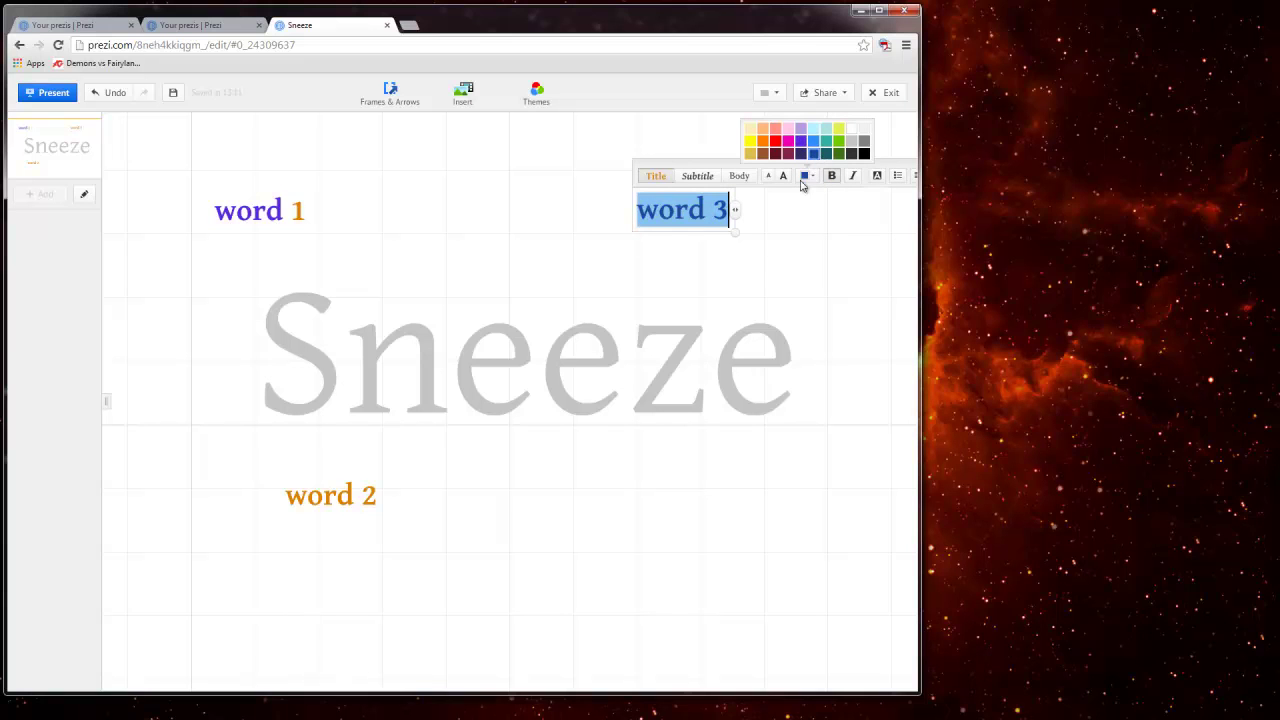
click(816, 153)
- Tilt word 2 and place it at Sneeze's lower left
click(827, 154)
click(754, 262)
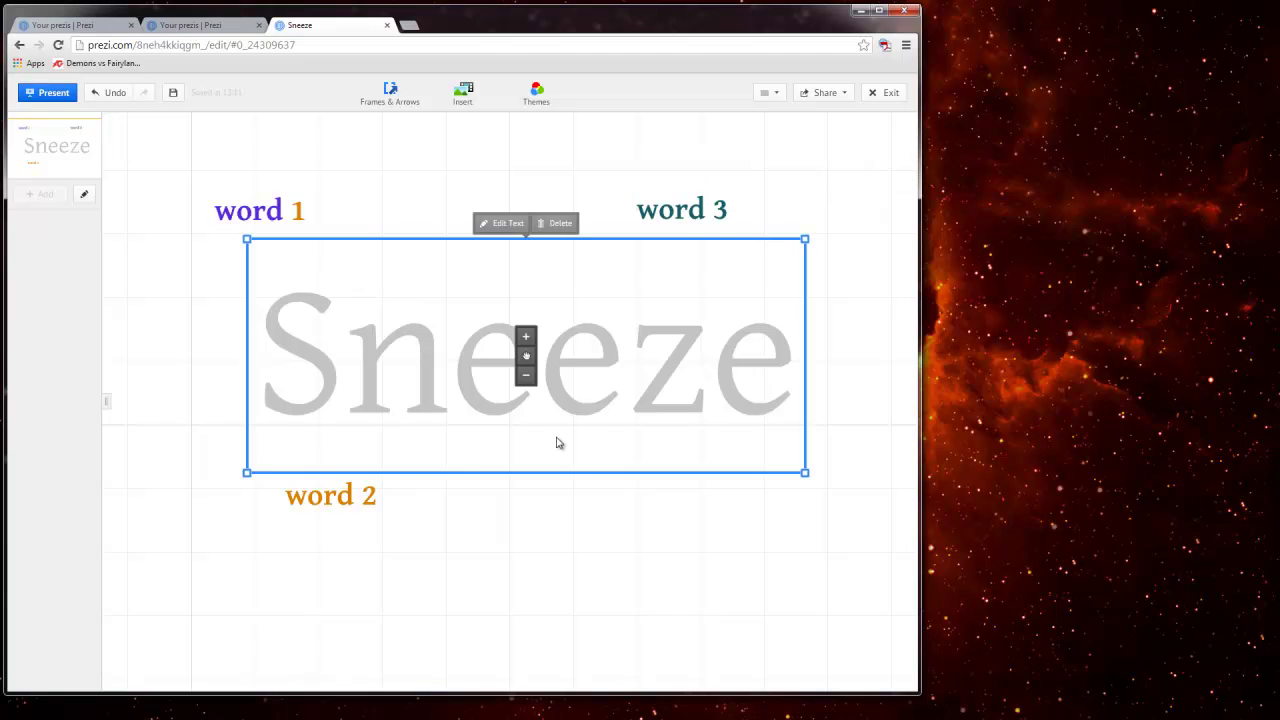
click(370, 500)
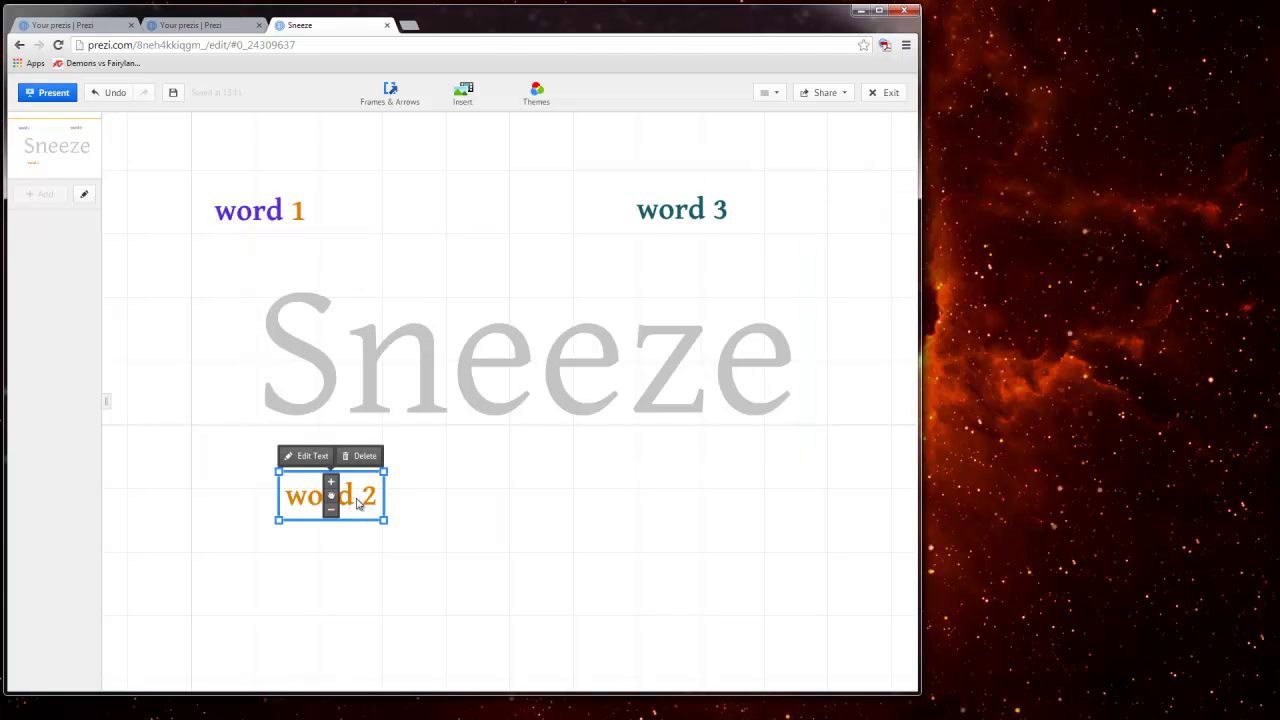
drag(363, 497, 495, 200)
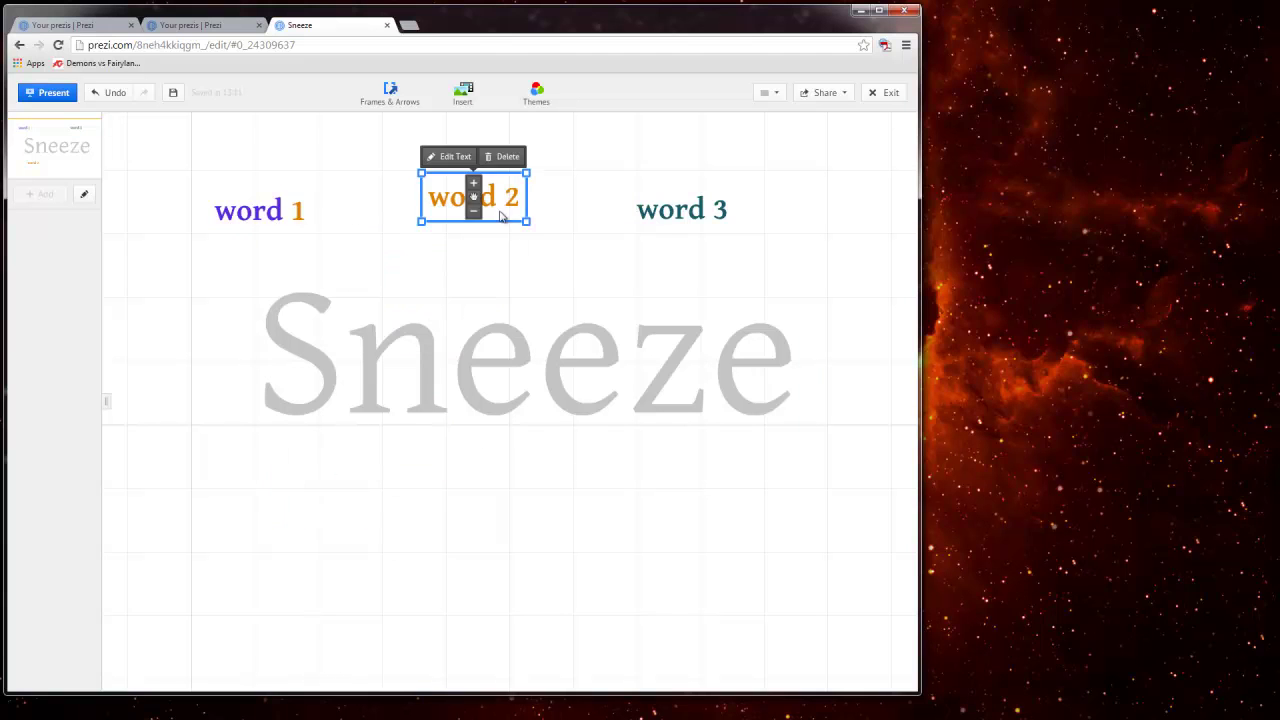
click(497, 200)
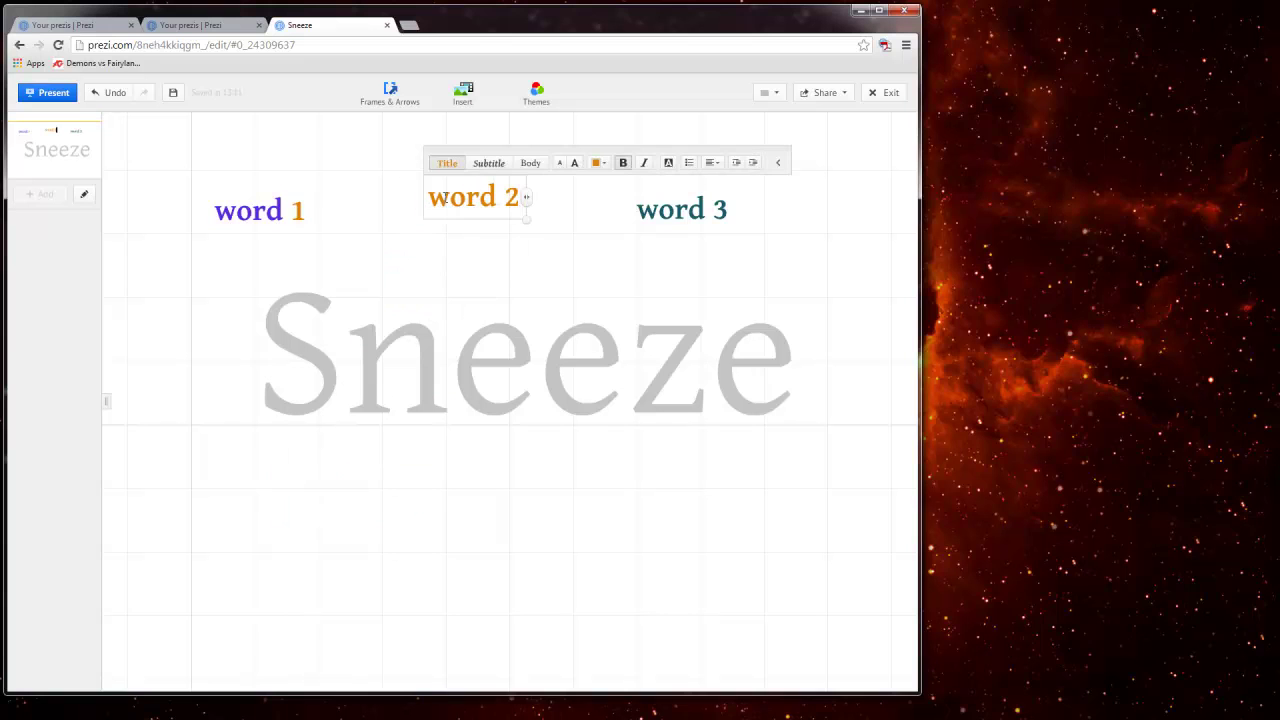
click(491, 220)
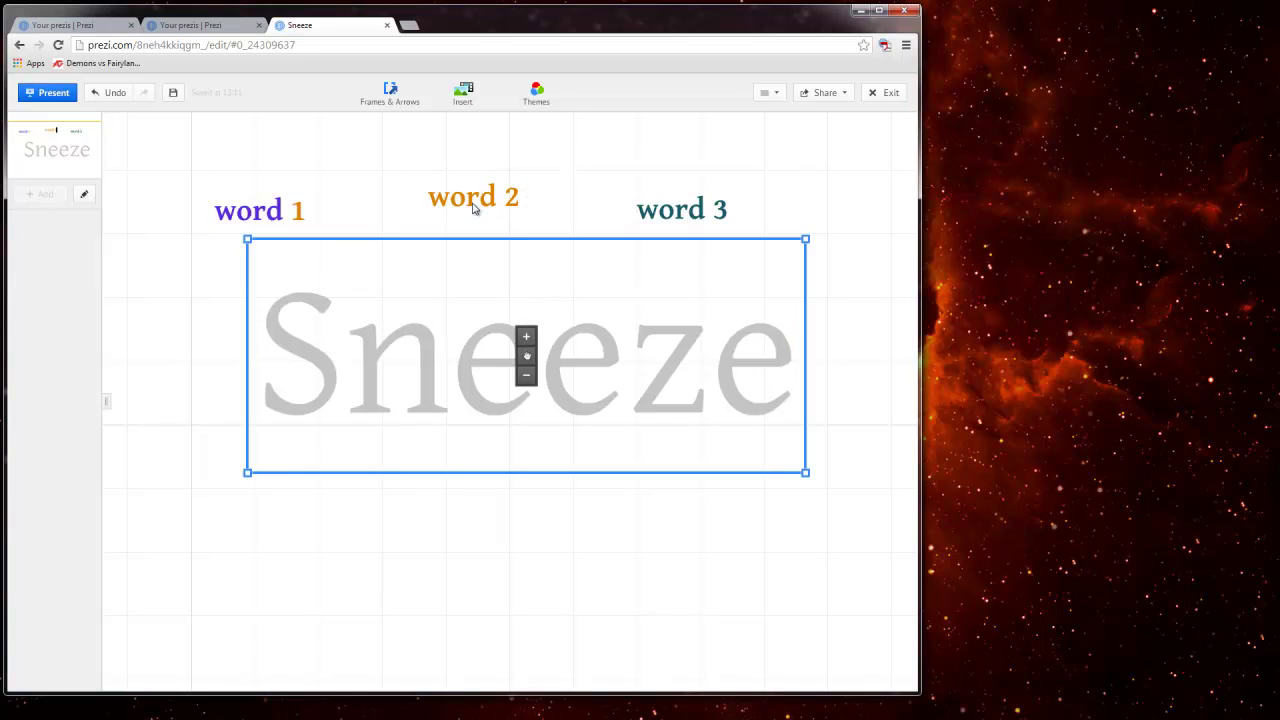
click(474, 196)
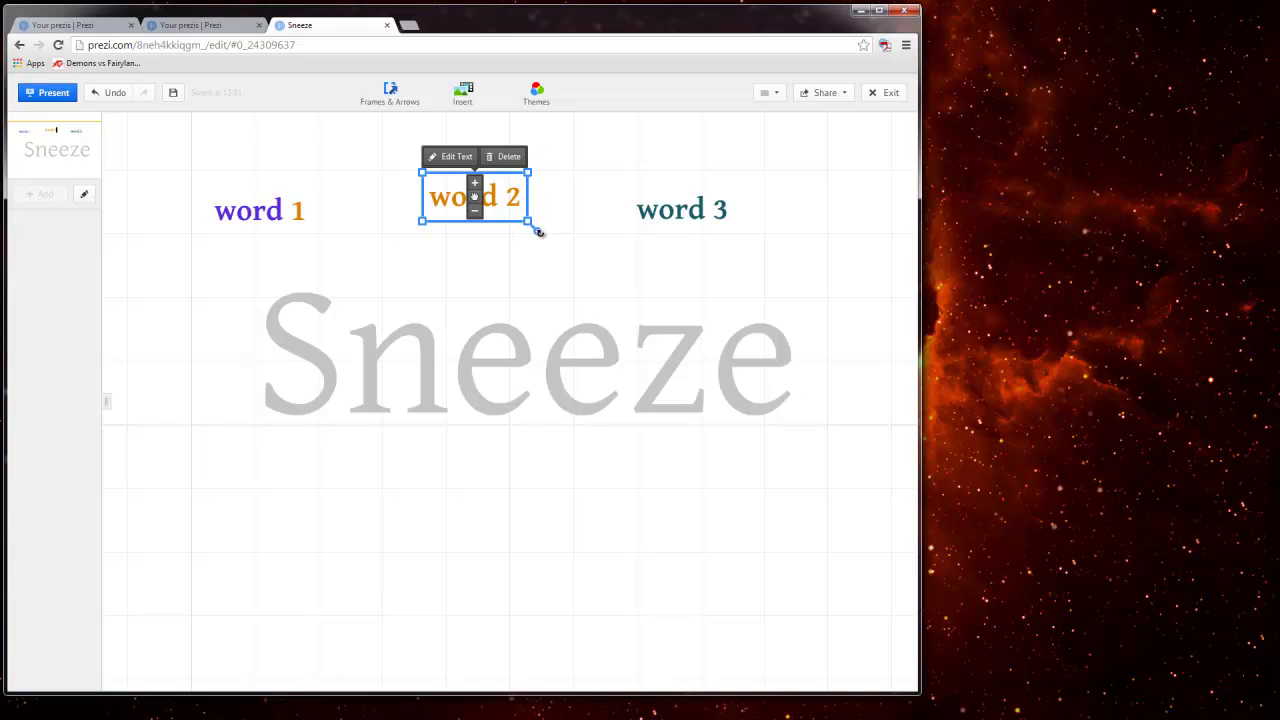
drag(536, 231, 294, 413)
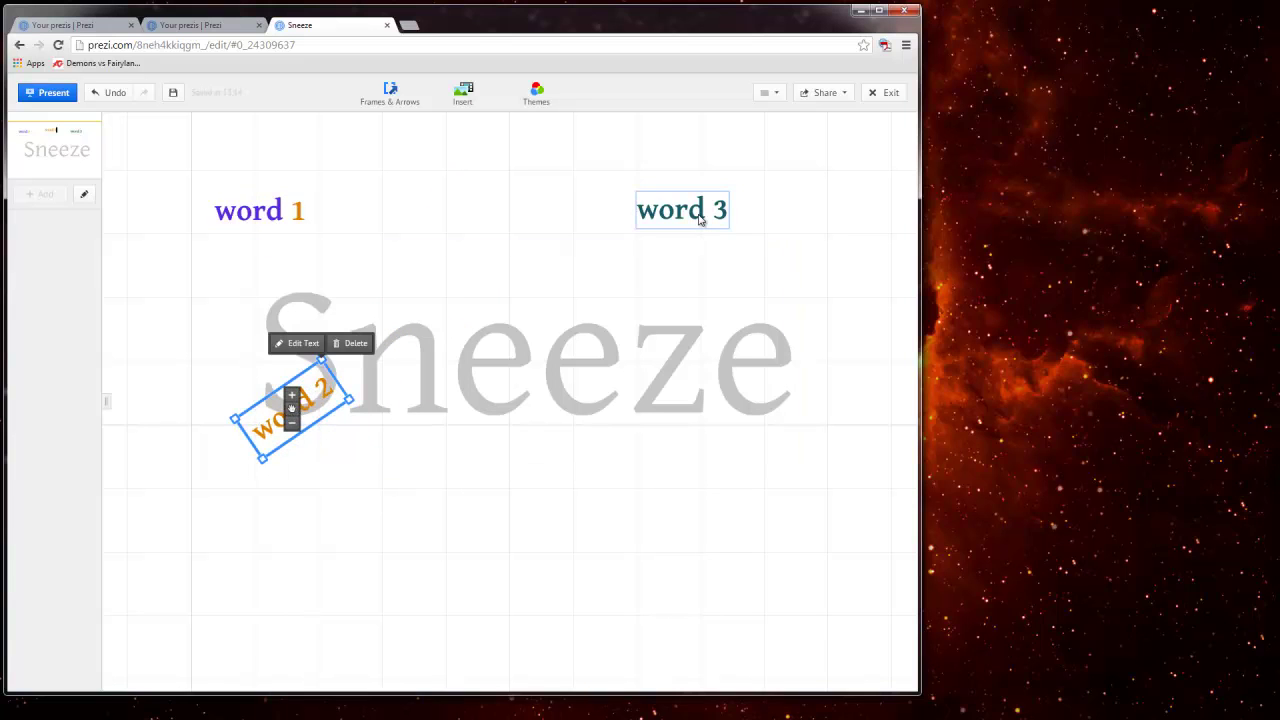
- Tilt word 3 and word 1, setting word 1 over Sneeze and word 3 below its final e
click(697, 212)
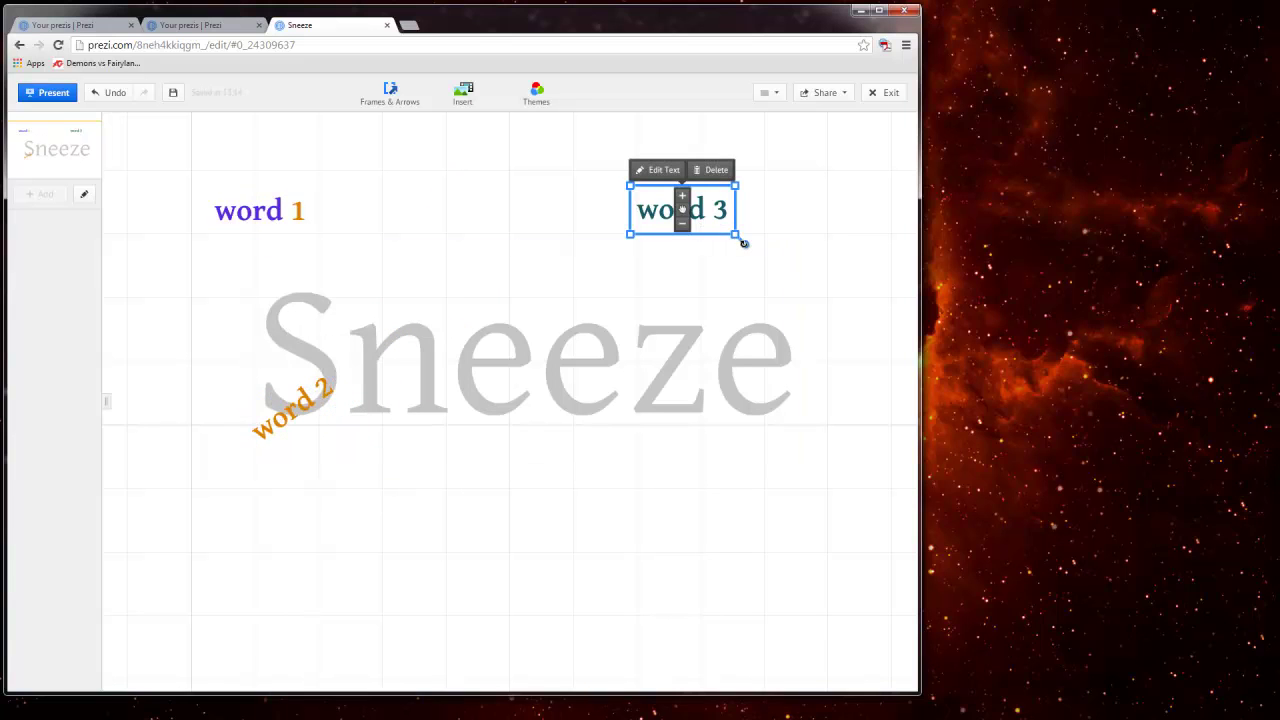
drag(744, 243, 723, 262)
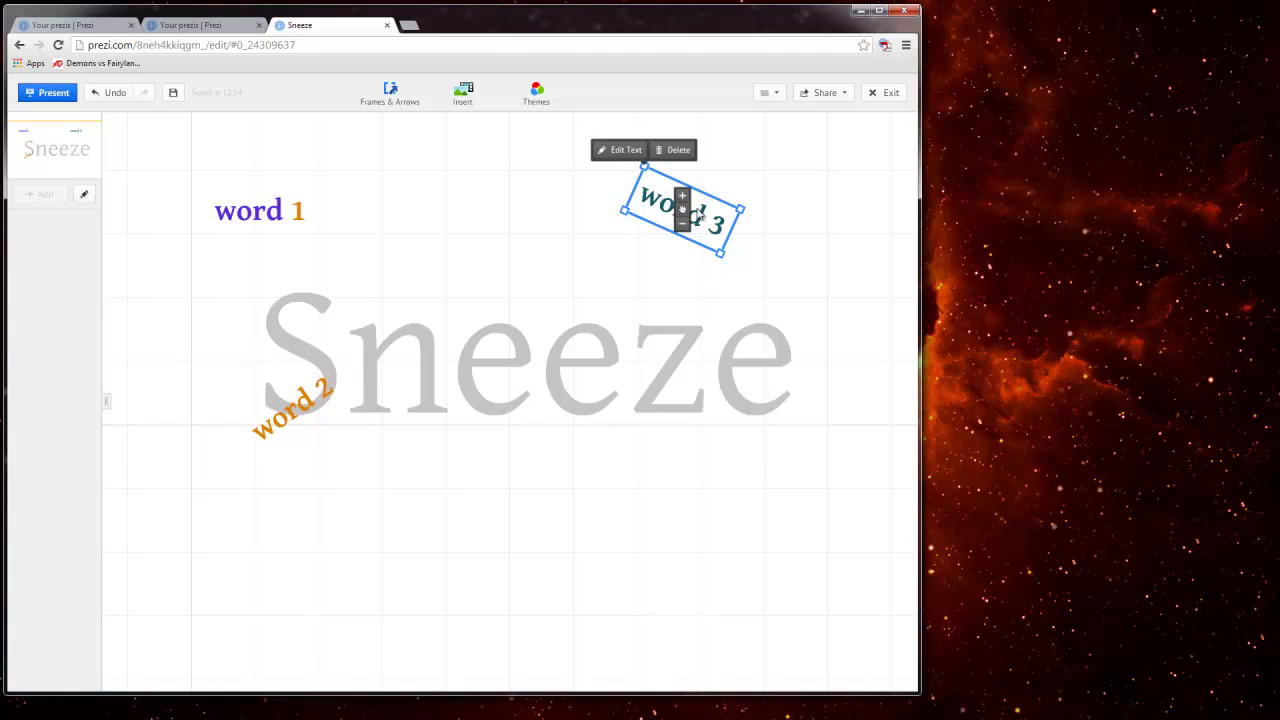
drag(681, 212, 754, 313)
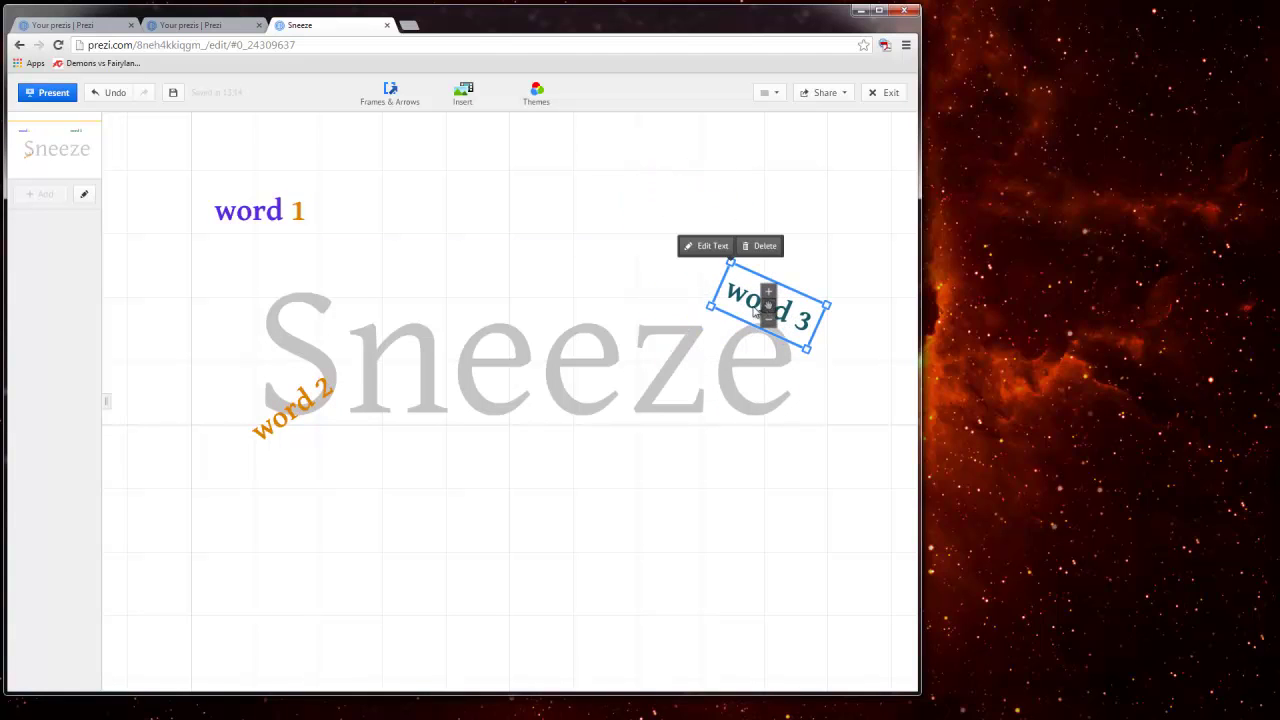
click(306, 228)
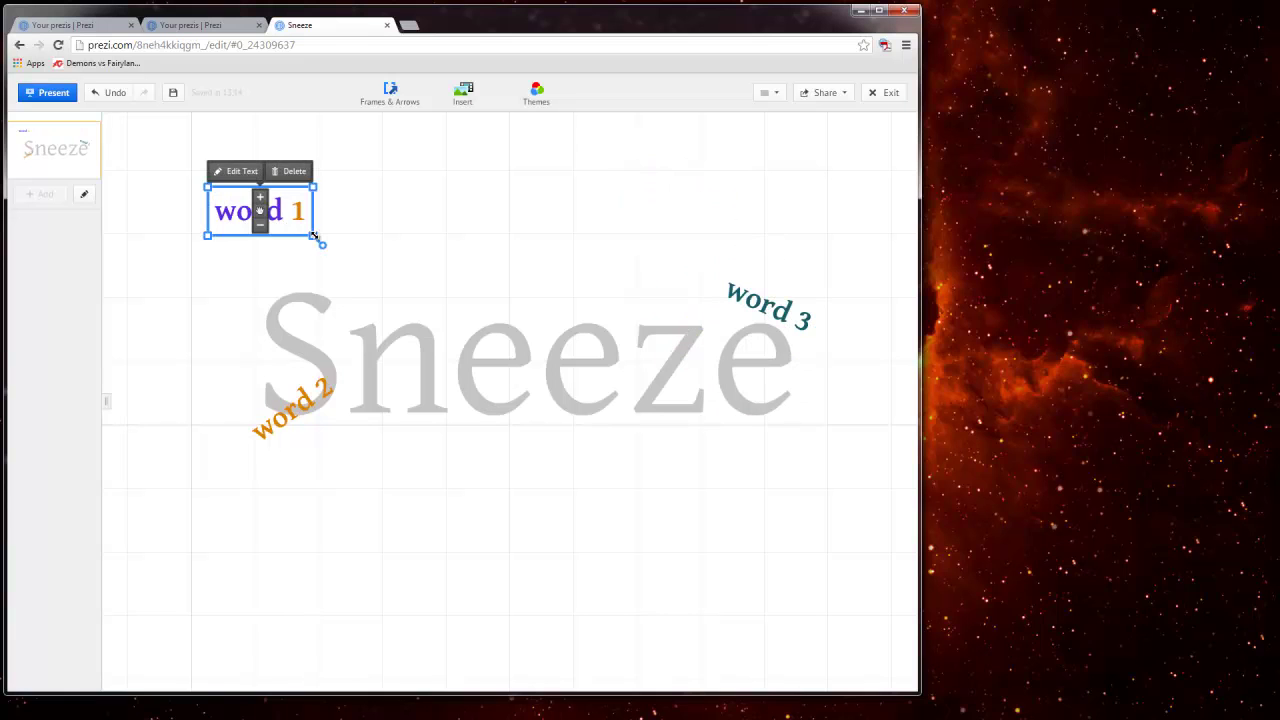
drag(325, 245, 295, 262)
drag(260, 206, 530, 346)
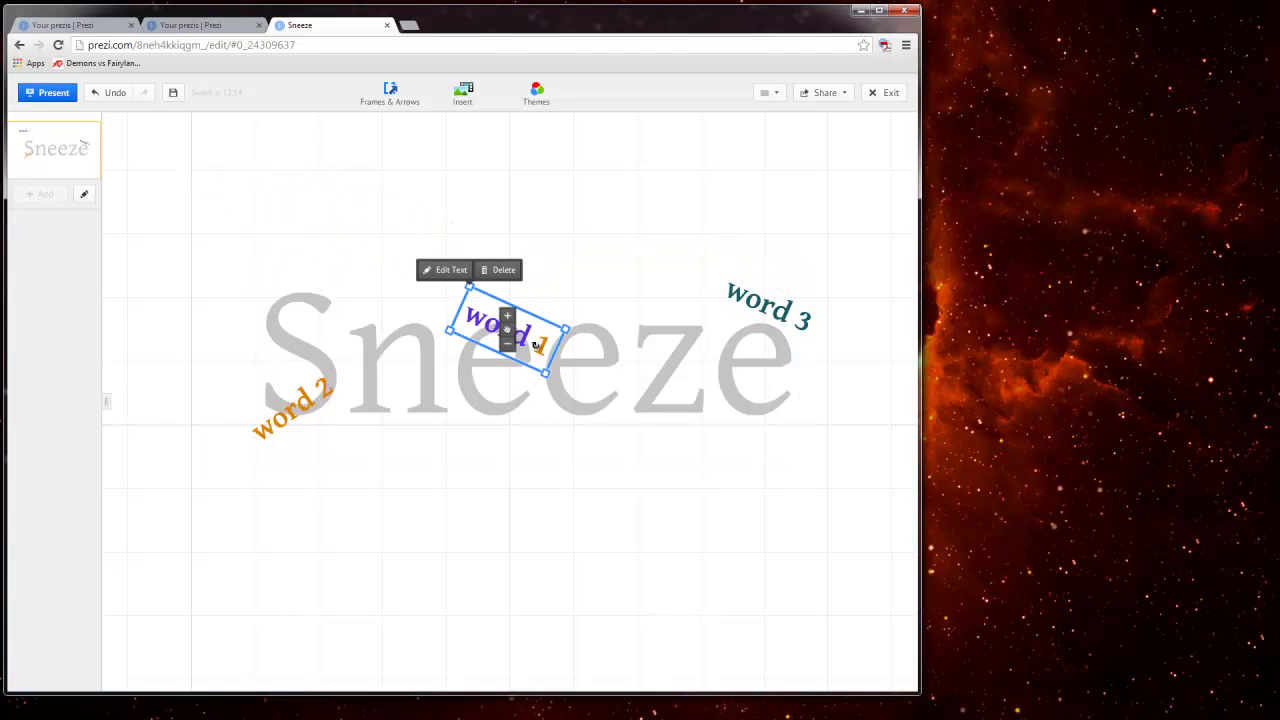
click(631, 474)
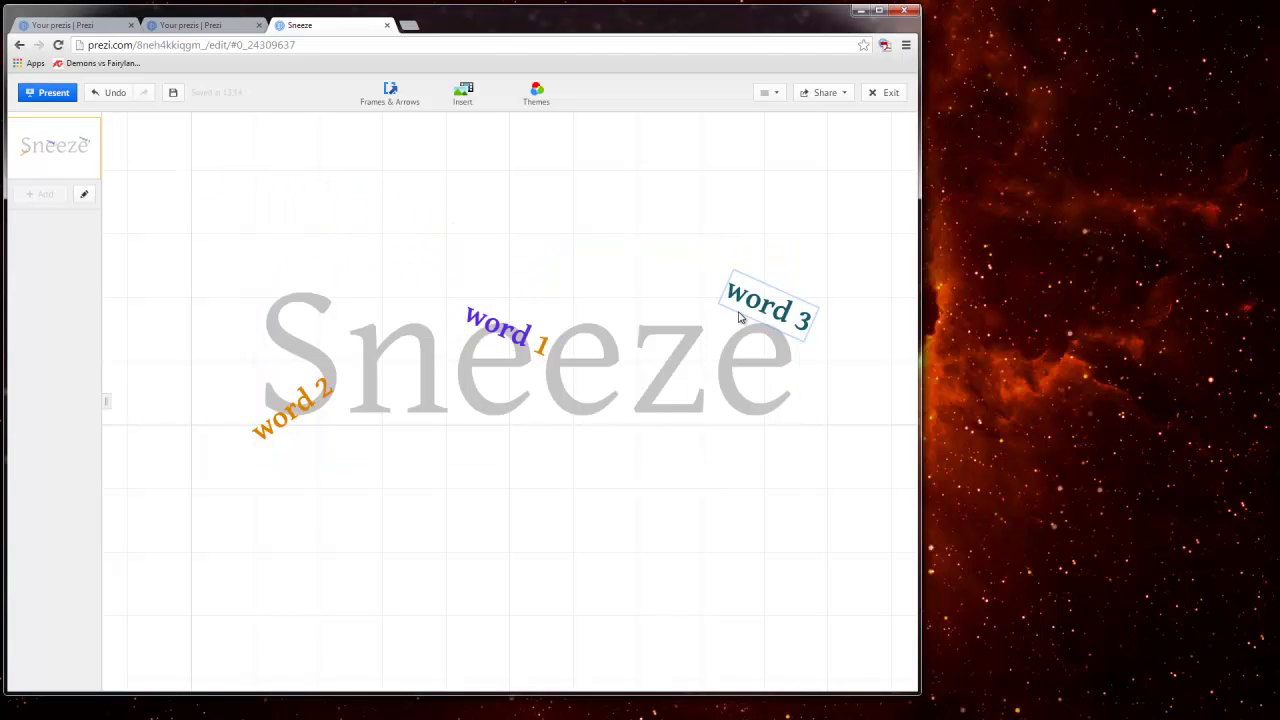
drag(757, 320, 744, 421)
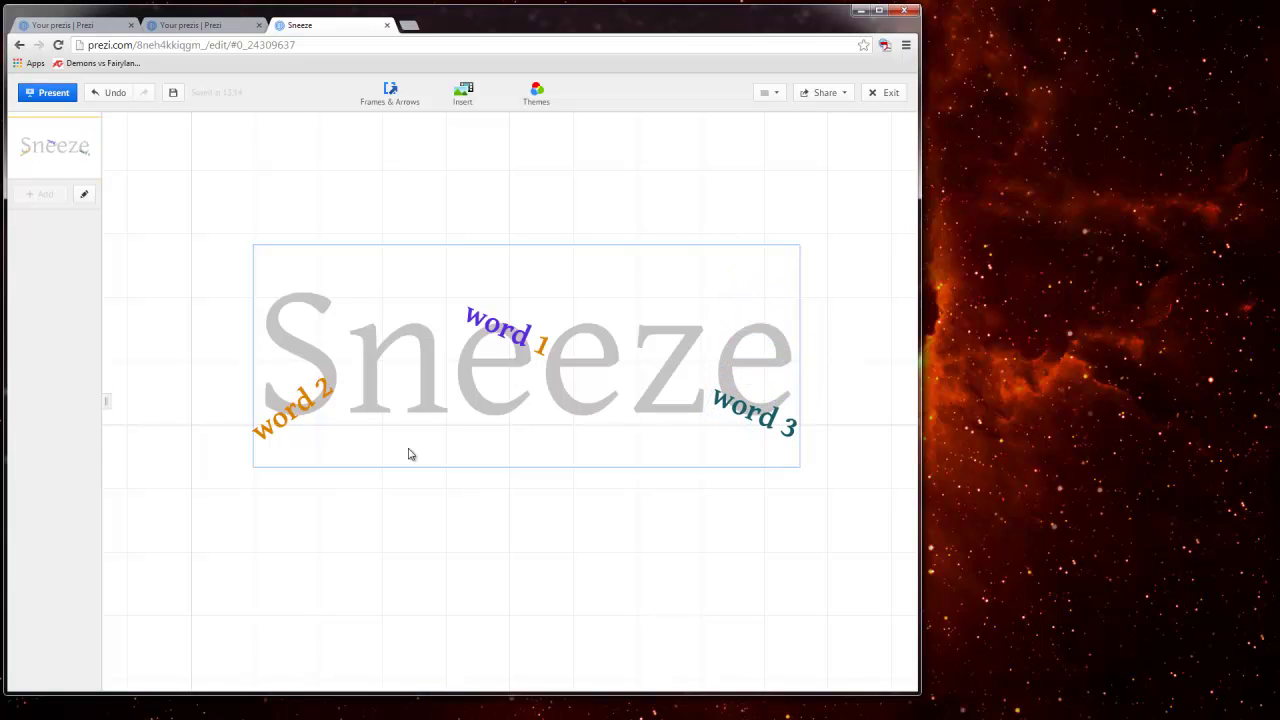
- Draw a rectangular invisible frame around Sneeze and word 1, word 2 and word 3
click(400, 97)
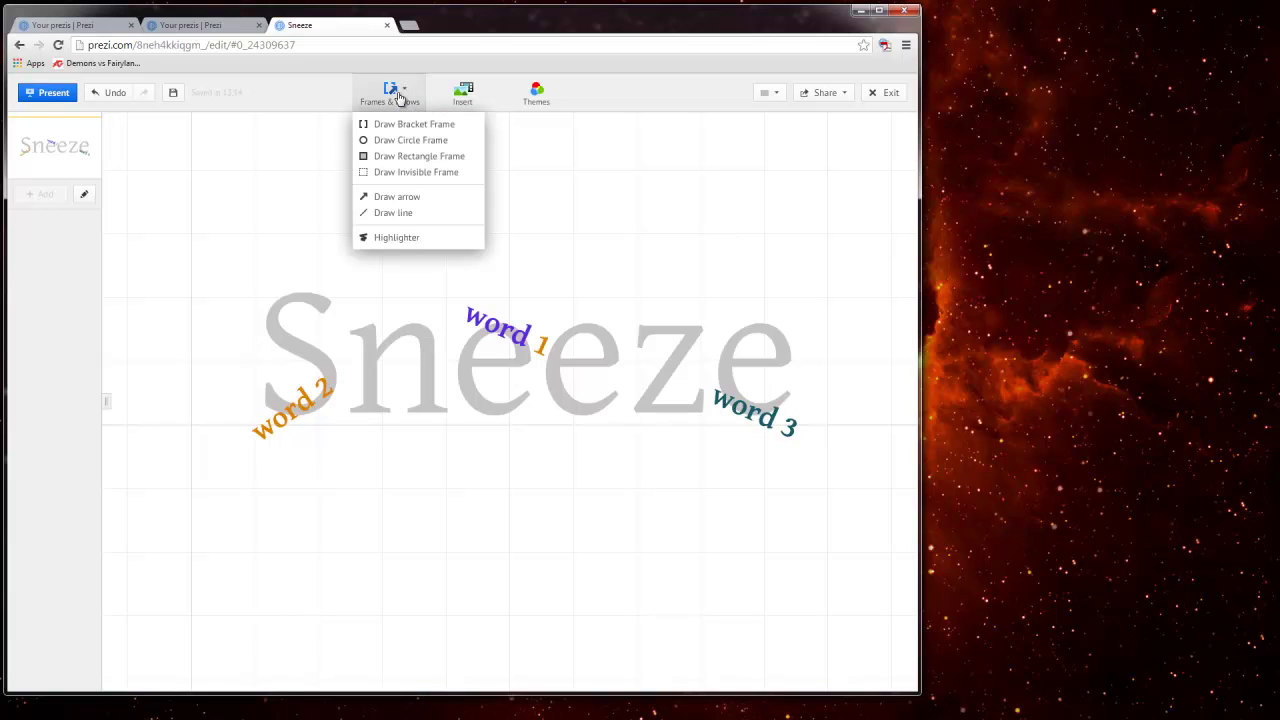
click(416, 175)
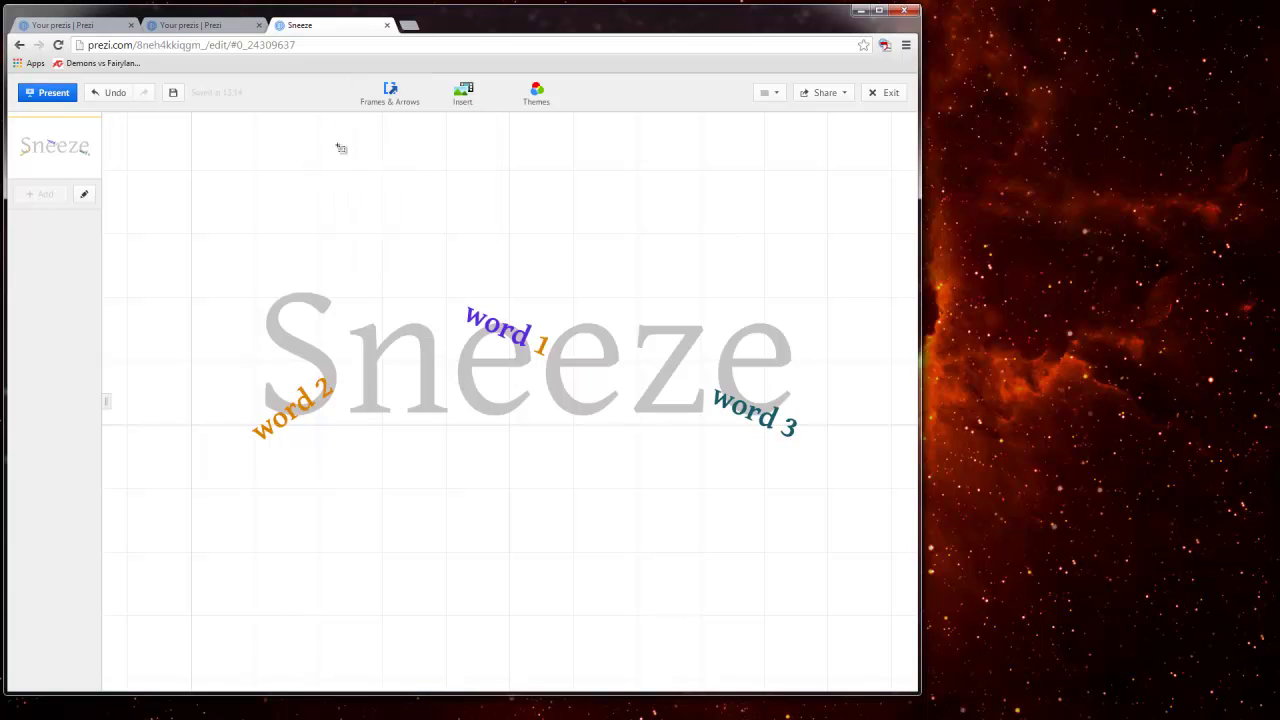
click(392, 93)
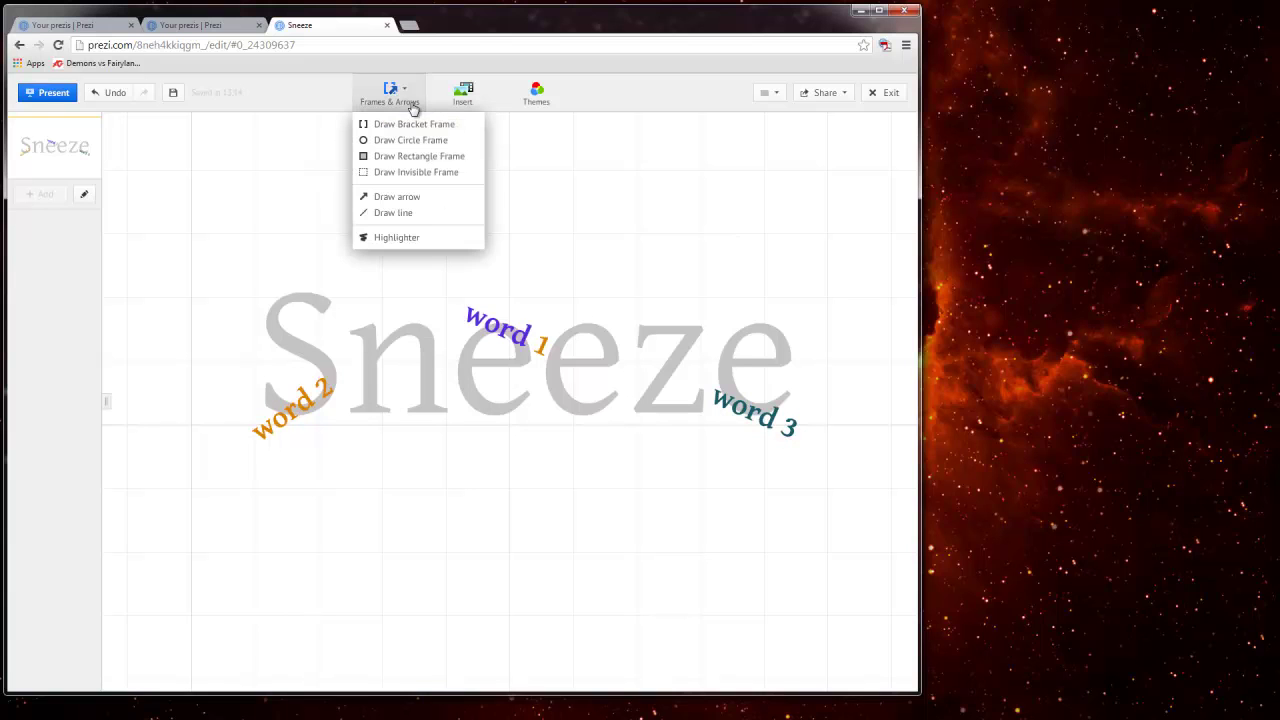
click(410, 174)
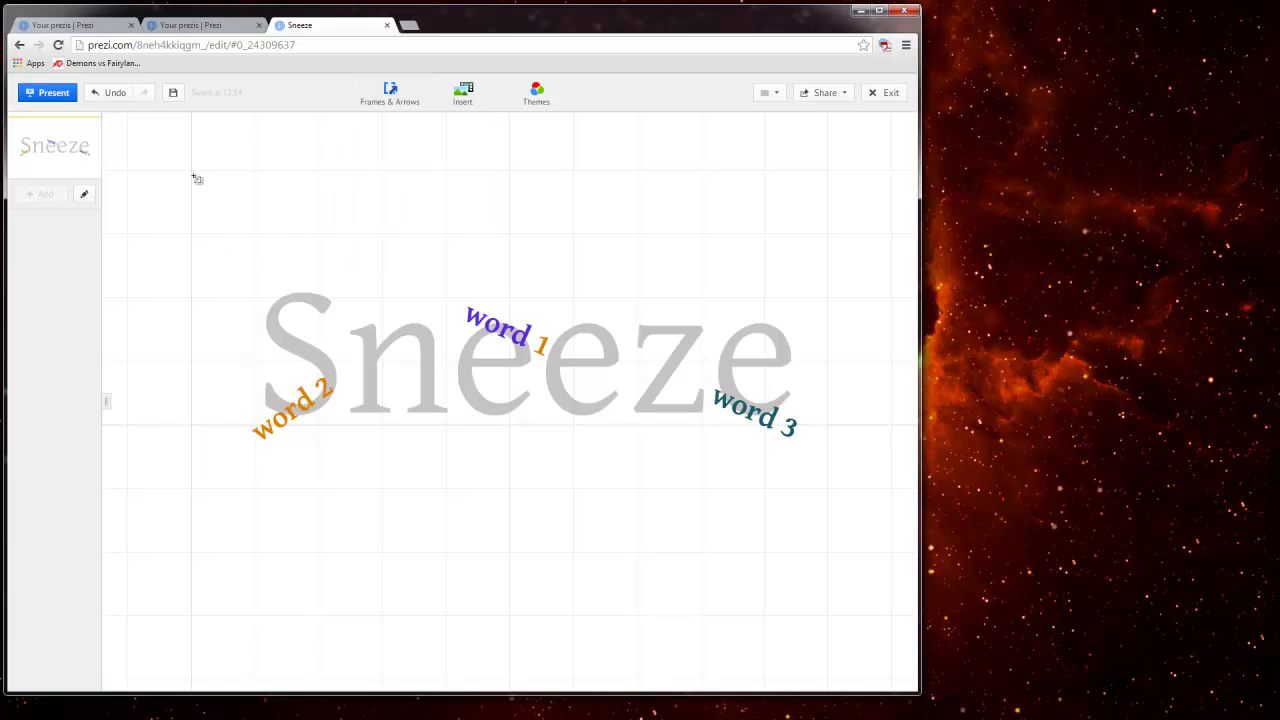
drag(209, 209, 829, 501)
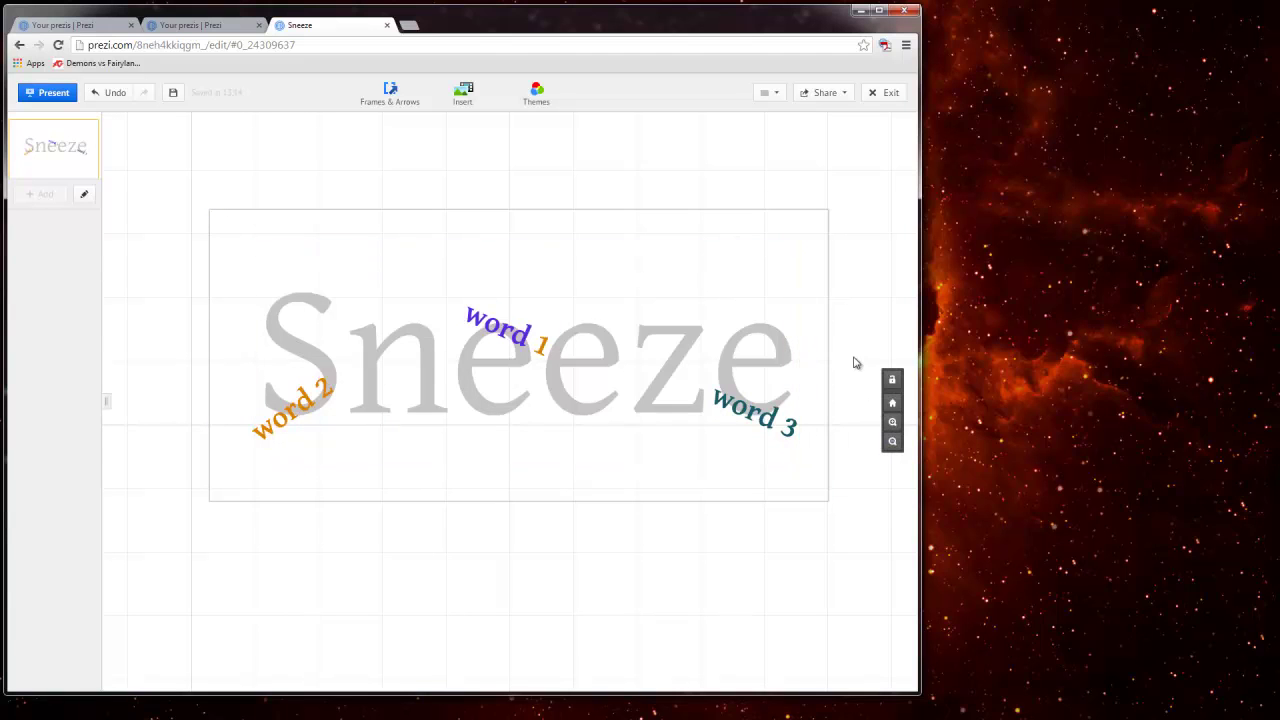
- Build the path: invisible frame, word 1, word 2, word 3, then the whole frame again
click(85, 196)
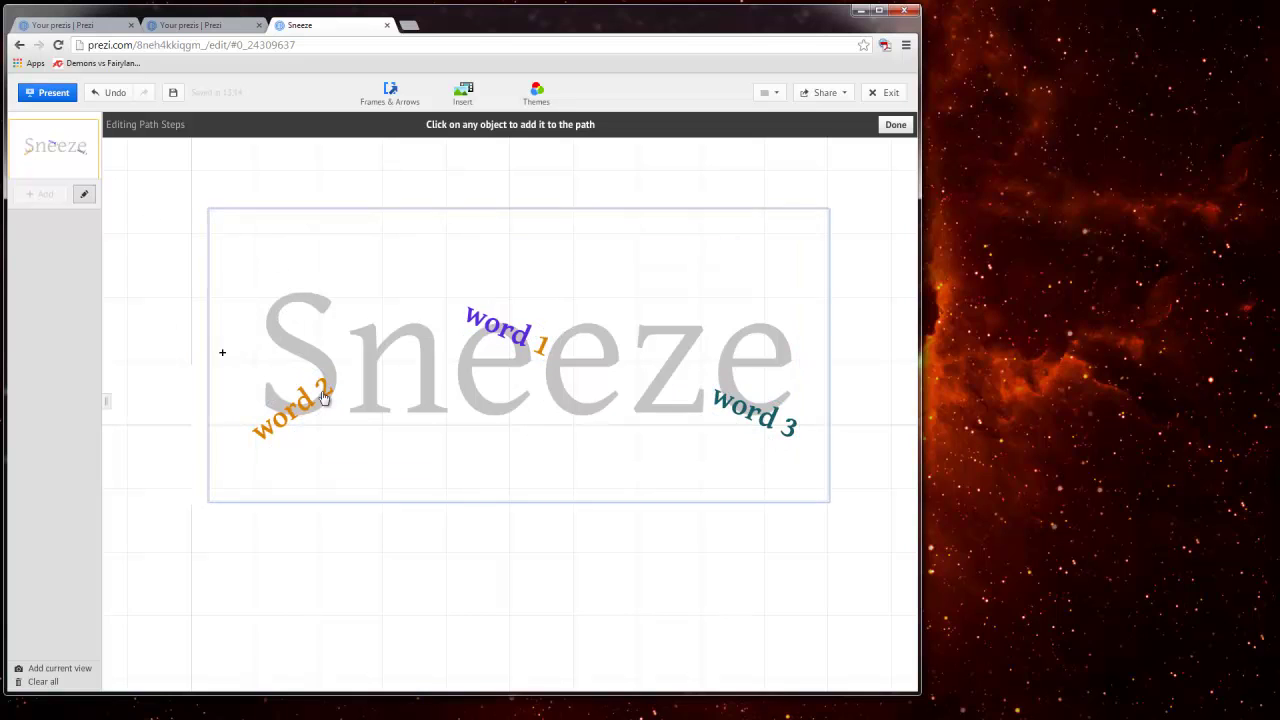
click(244, 218)
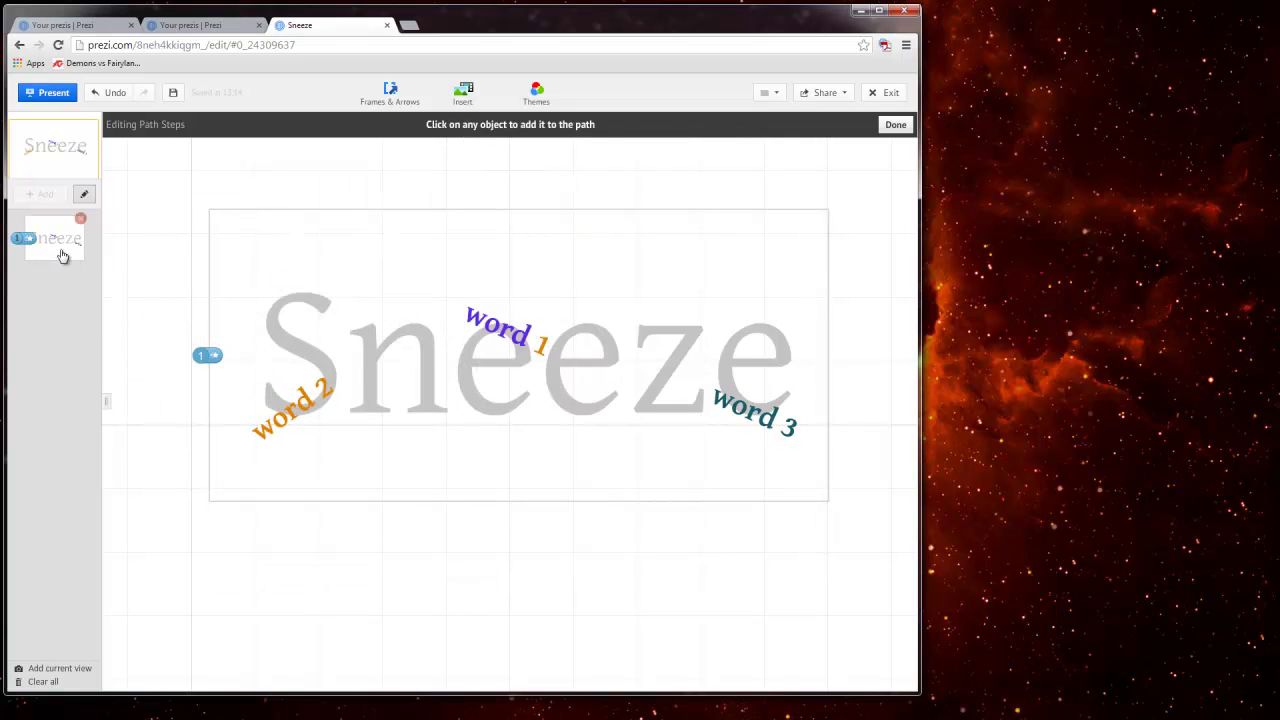
click(487, 330)
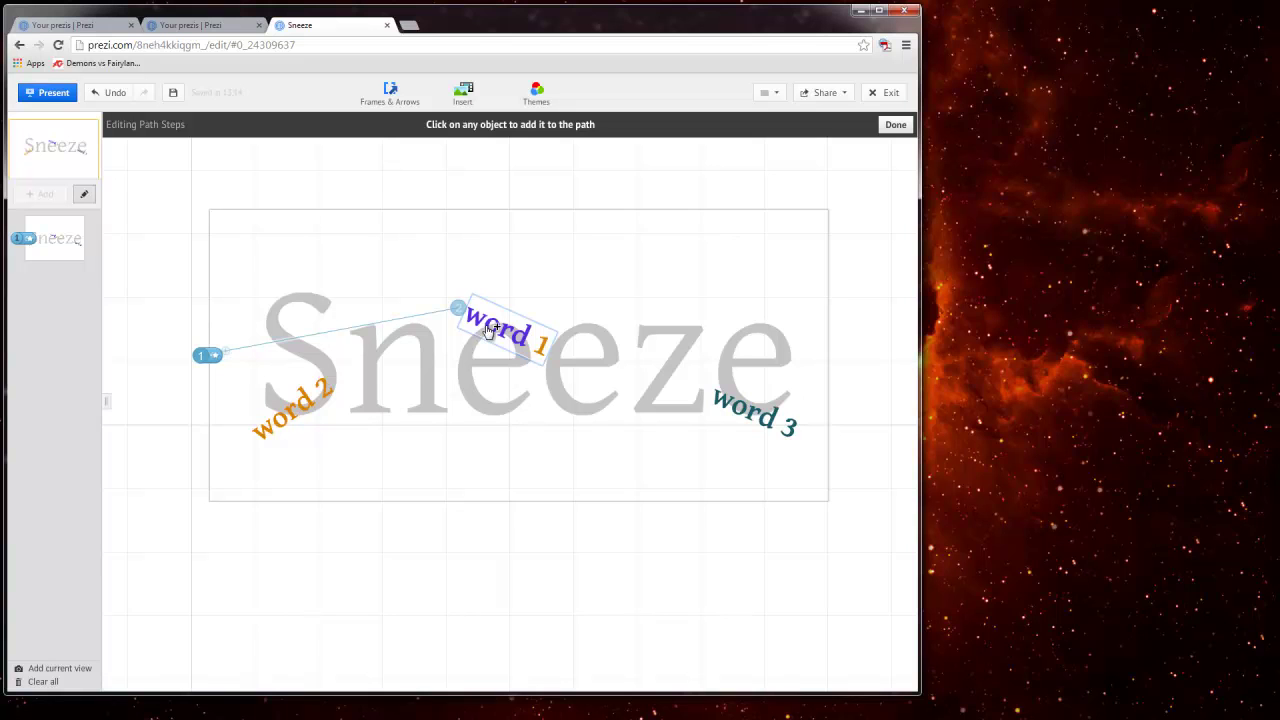
click(482, 330)
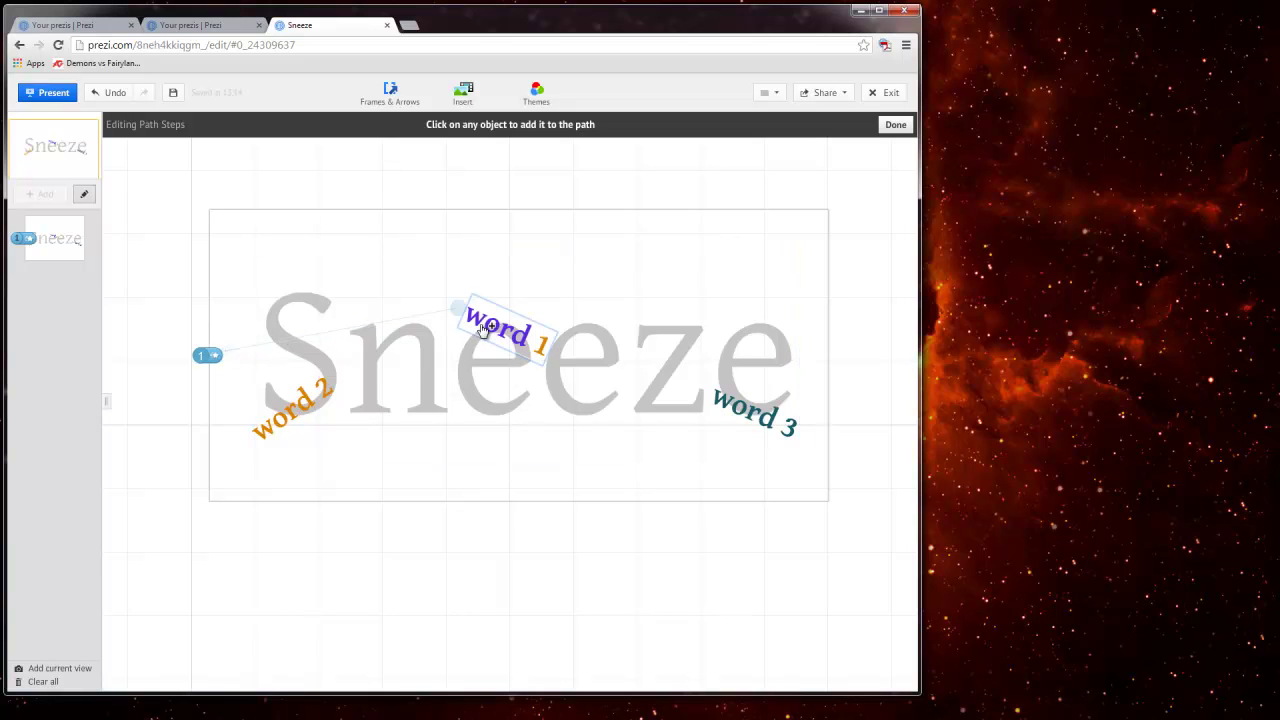
click(482, 330)
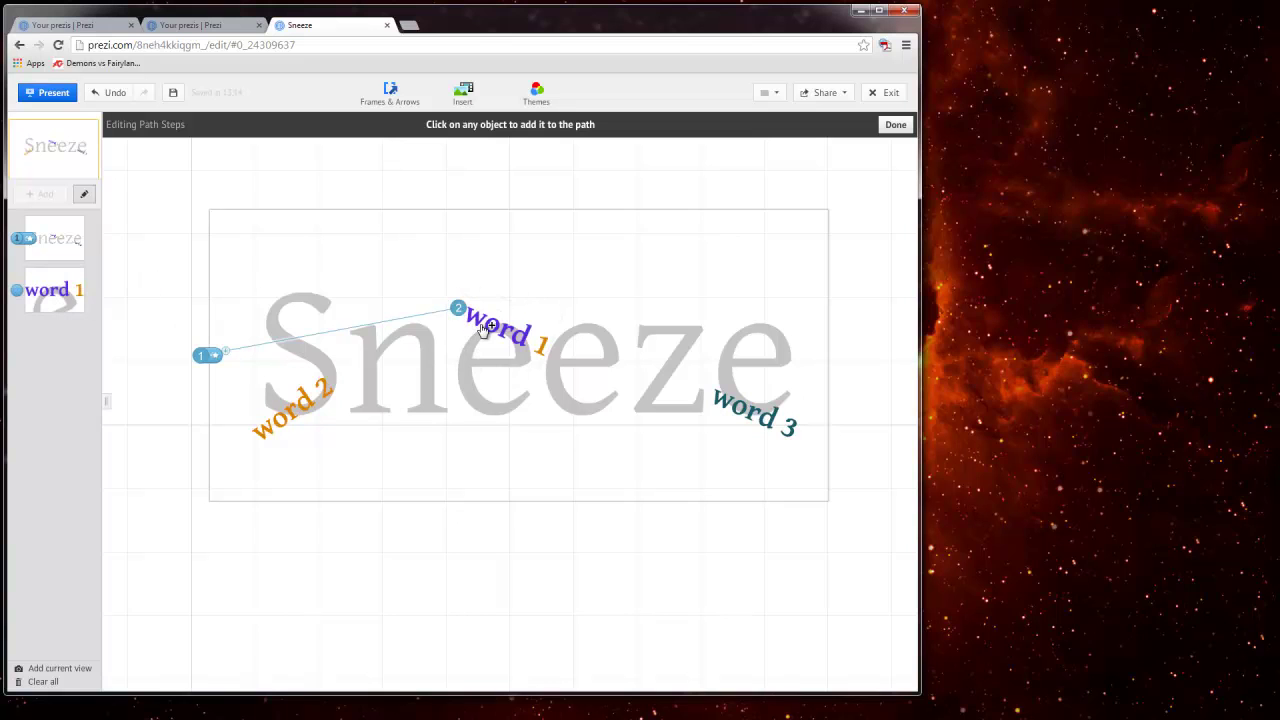
click(309, 404)
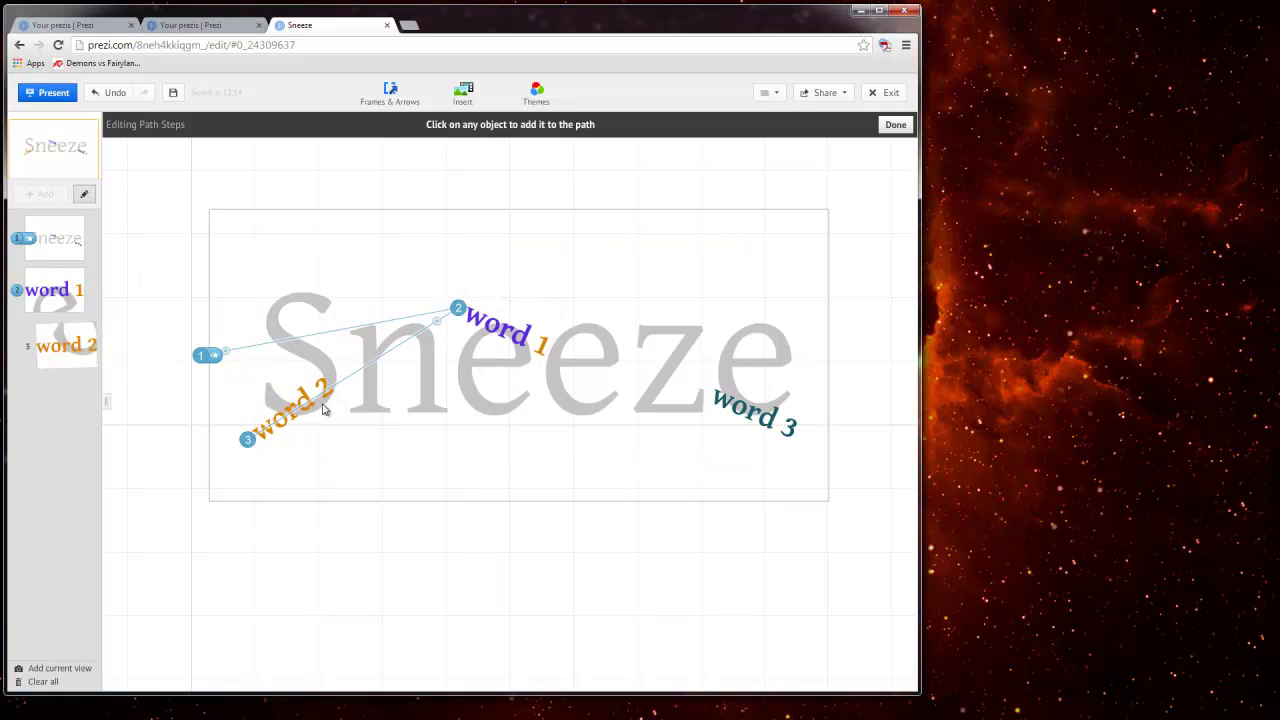
click(732, 404)
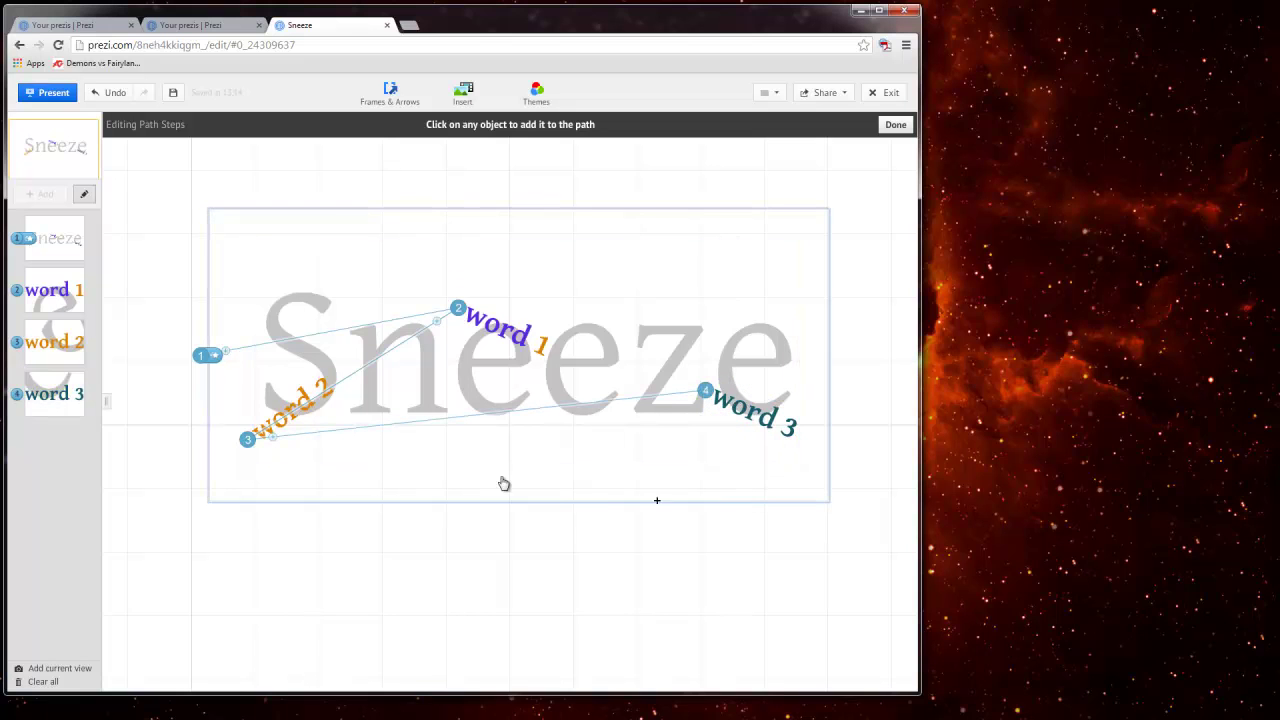
click(357, 505)
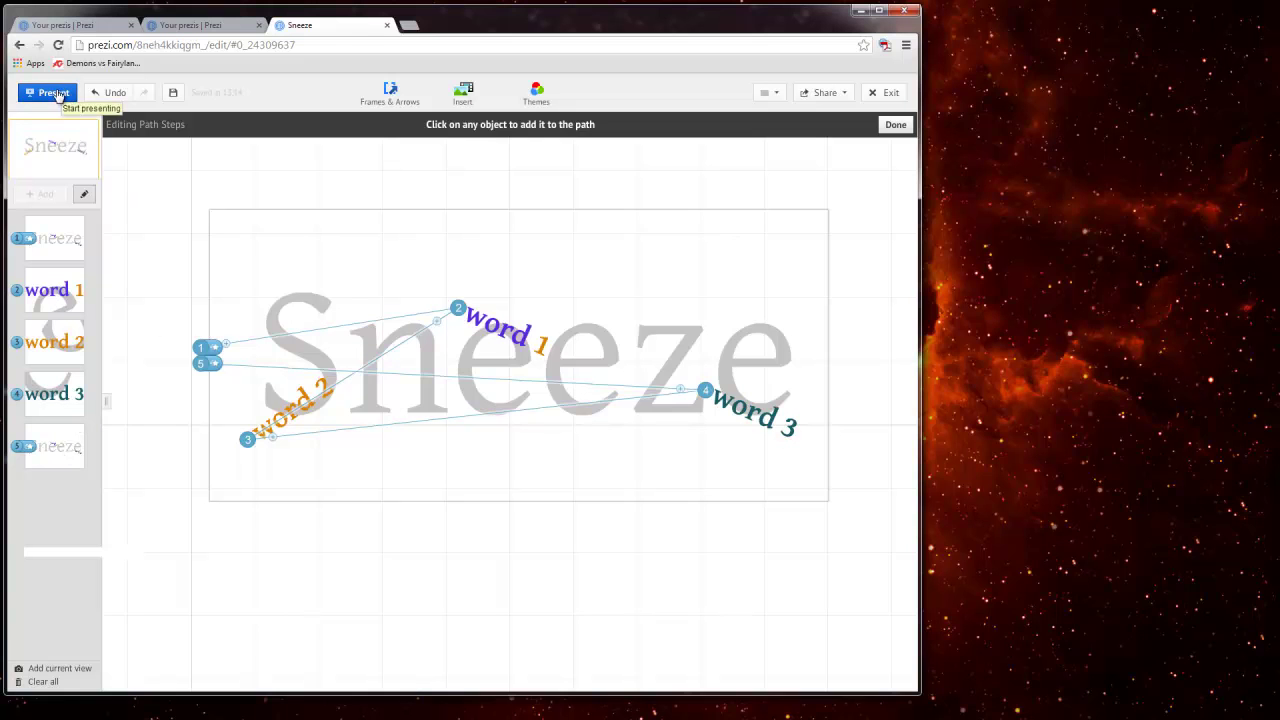
- Play the Sneeze prezi full screen to check its new five-step path
click(48, 94)
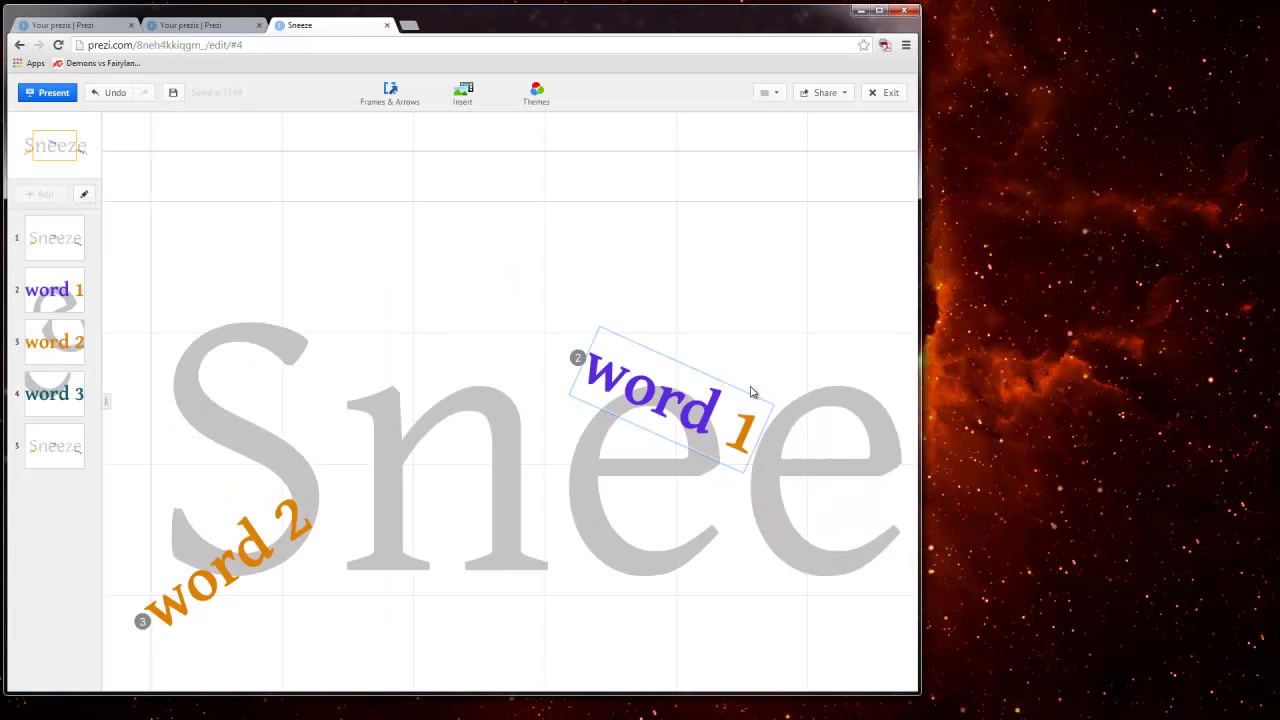
- Preview the Sneeze path steps in order: whole frame, words 1–3, then final overview
click(36, 241)
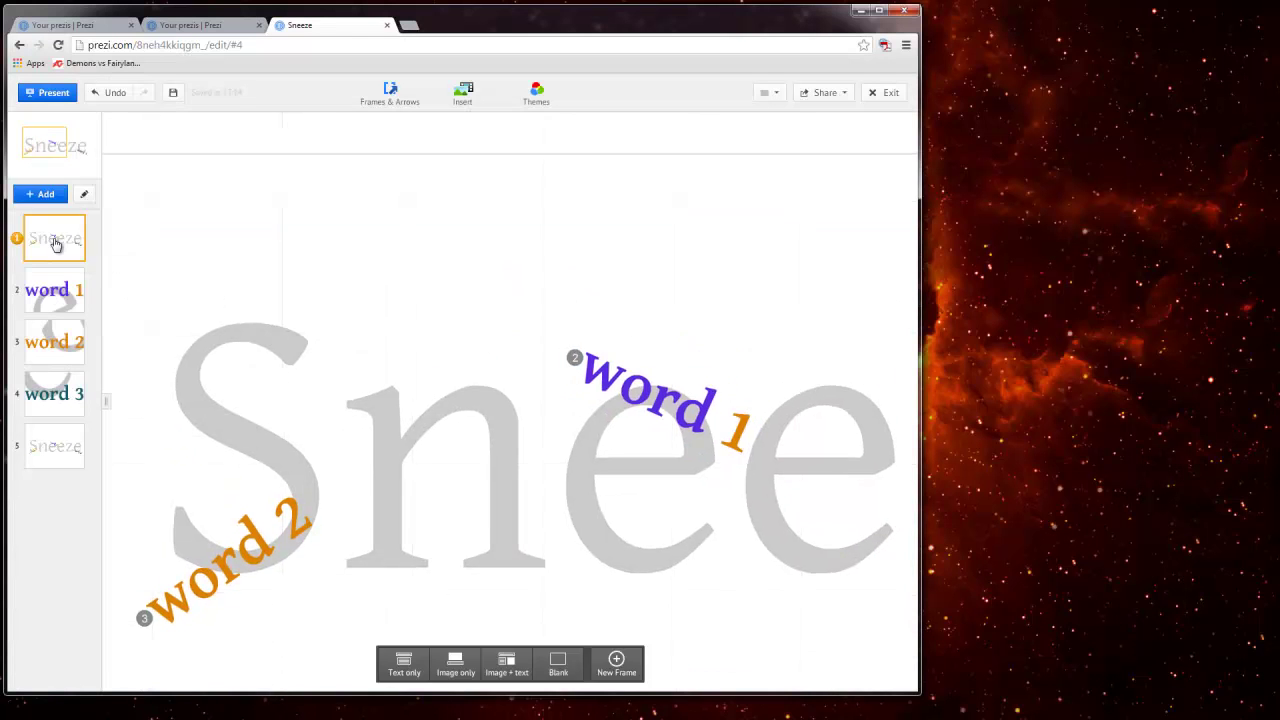
click(44, 298)
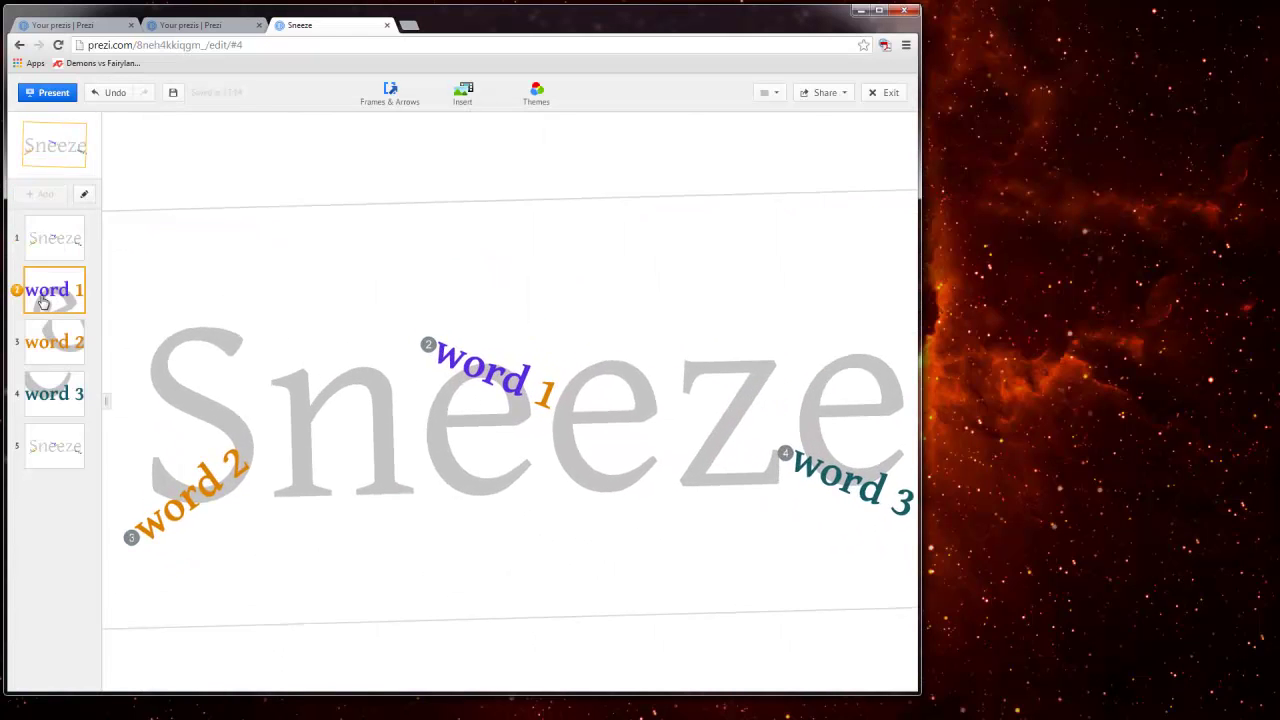
click(55, 342)
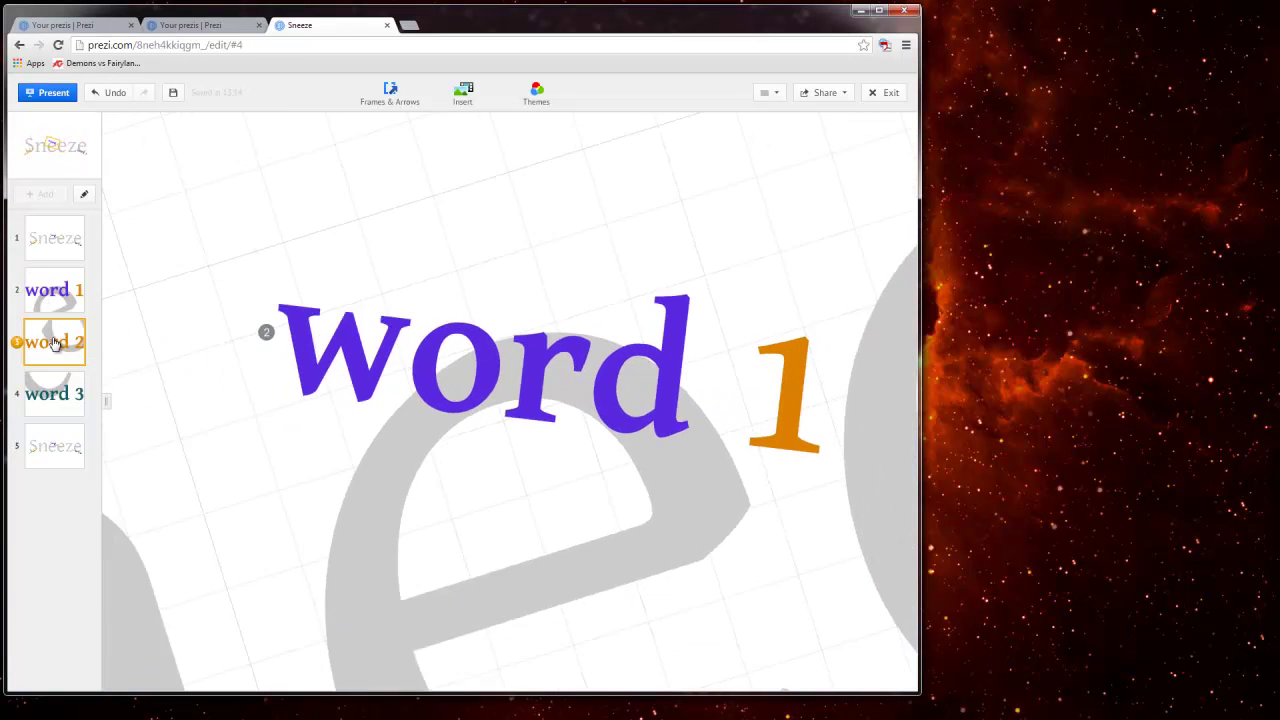
click(55, 390)
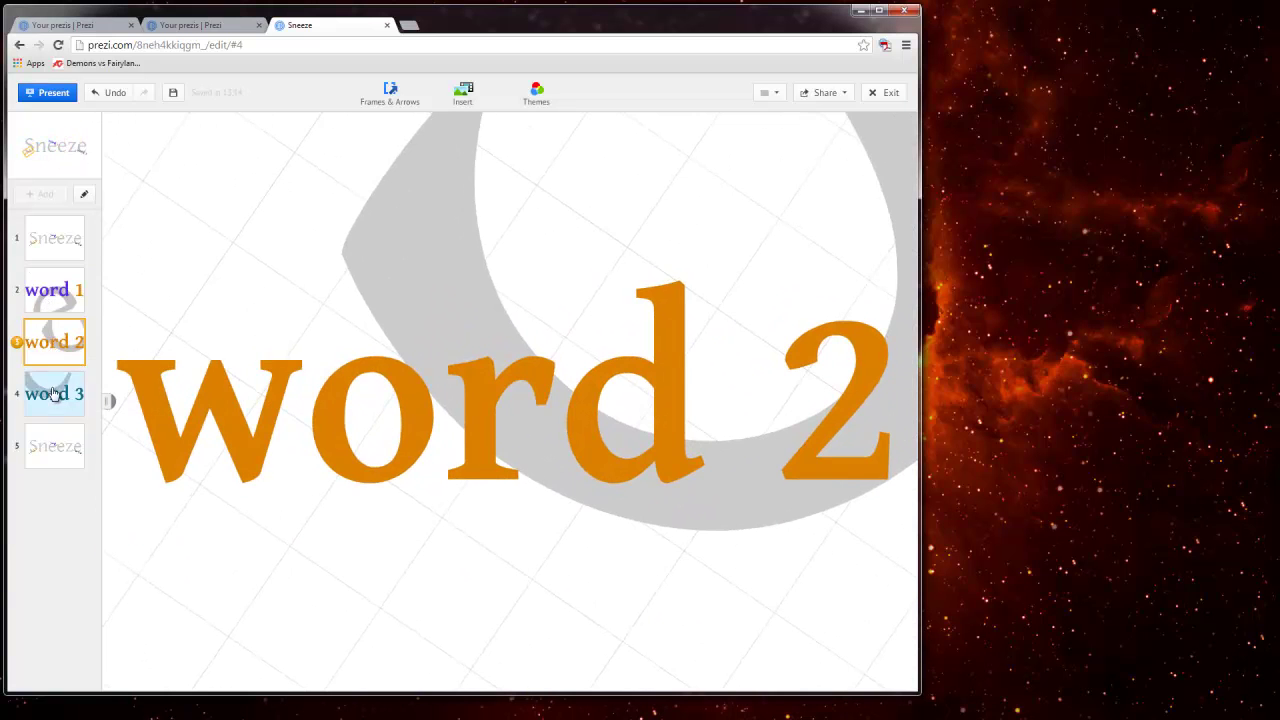
click(60, 451)
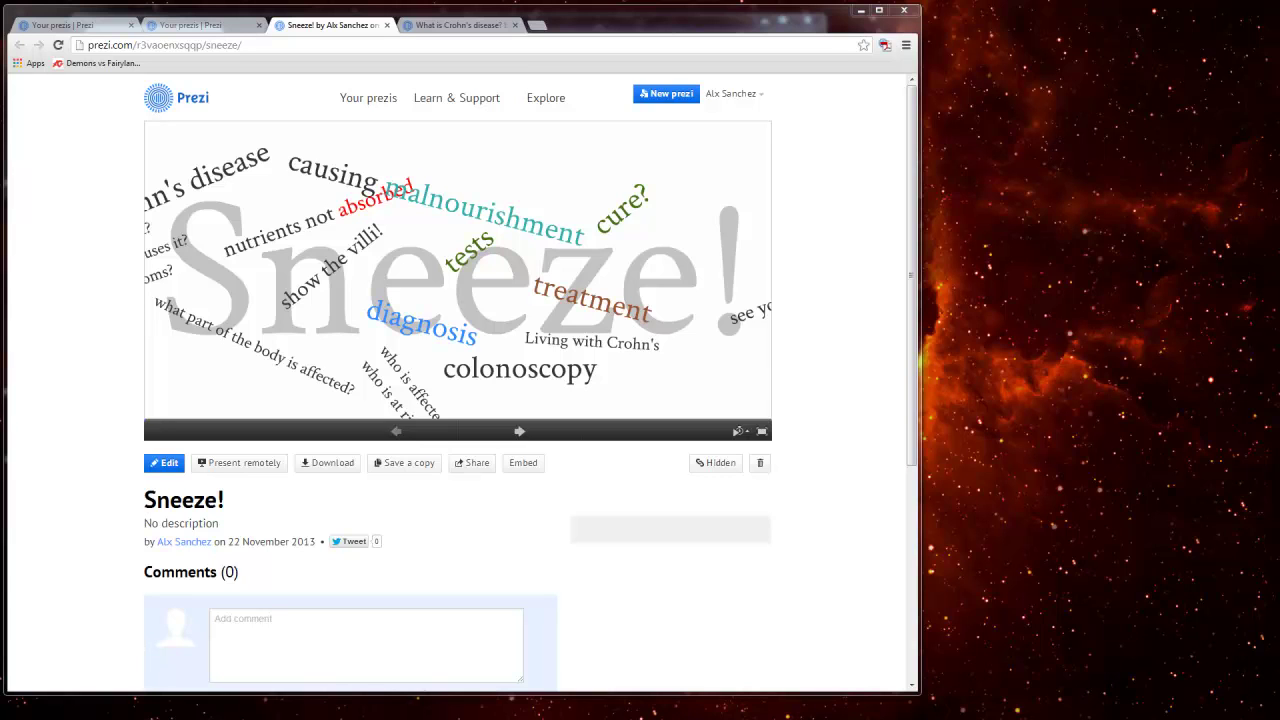
- Advance the Sneeze! player to 'Crohn's disease' with its 'what is it?' and 'symptoms?' questions
click(528, 434)
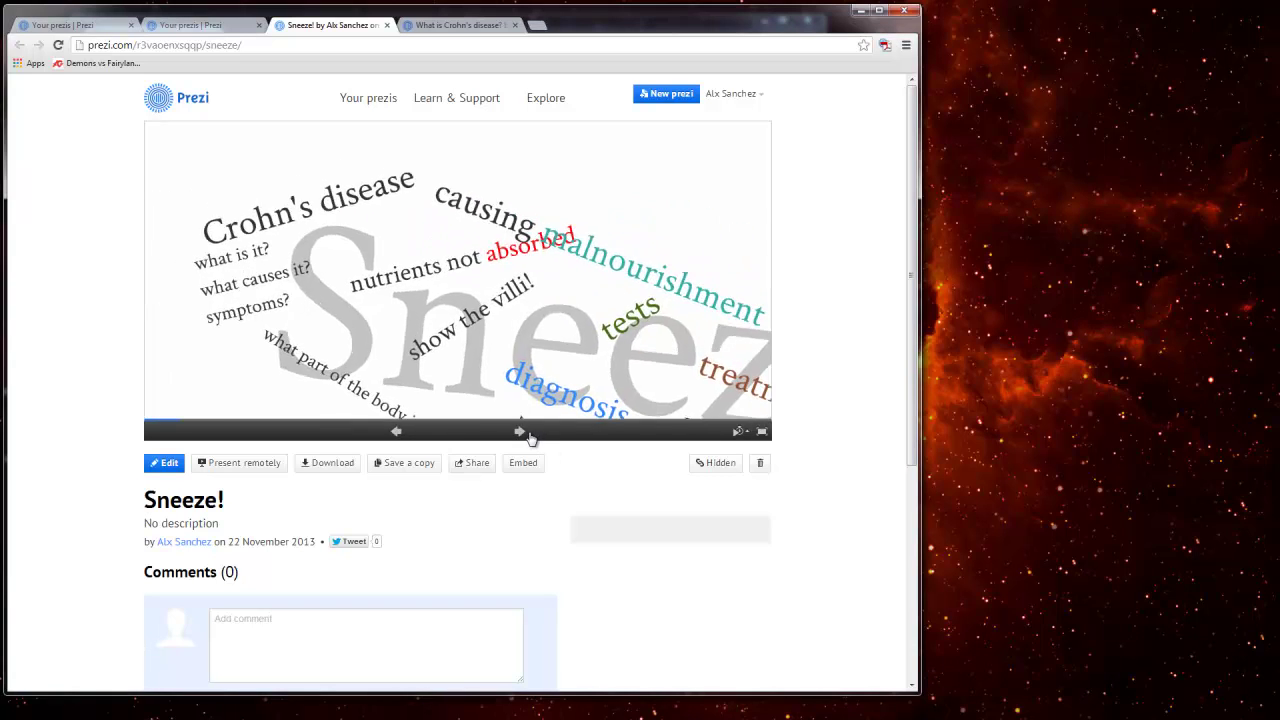
- Reset Sneeze! to its overview, then step the Crohn's prezi through to 'Do I have Crohn's?'
key(Left)
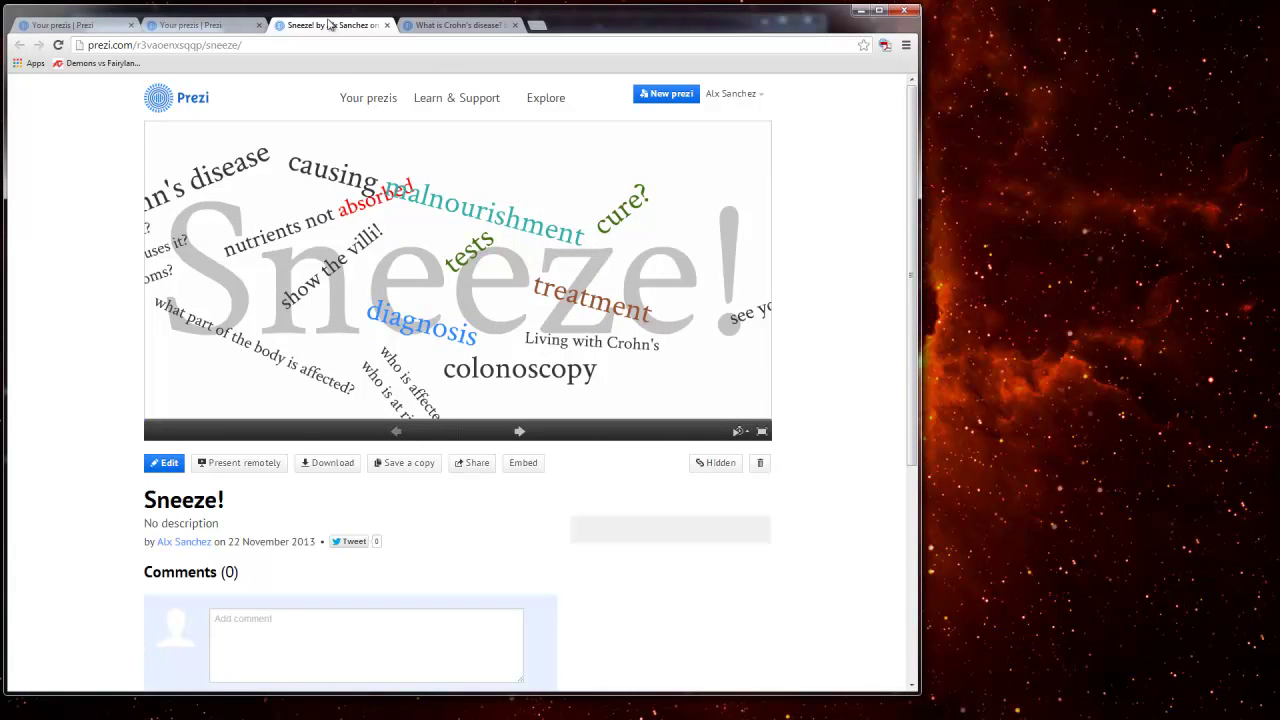
click(436, 27)
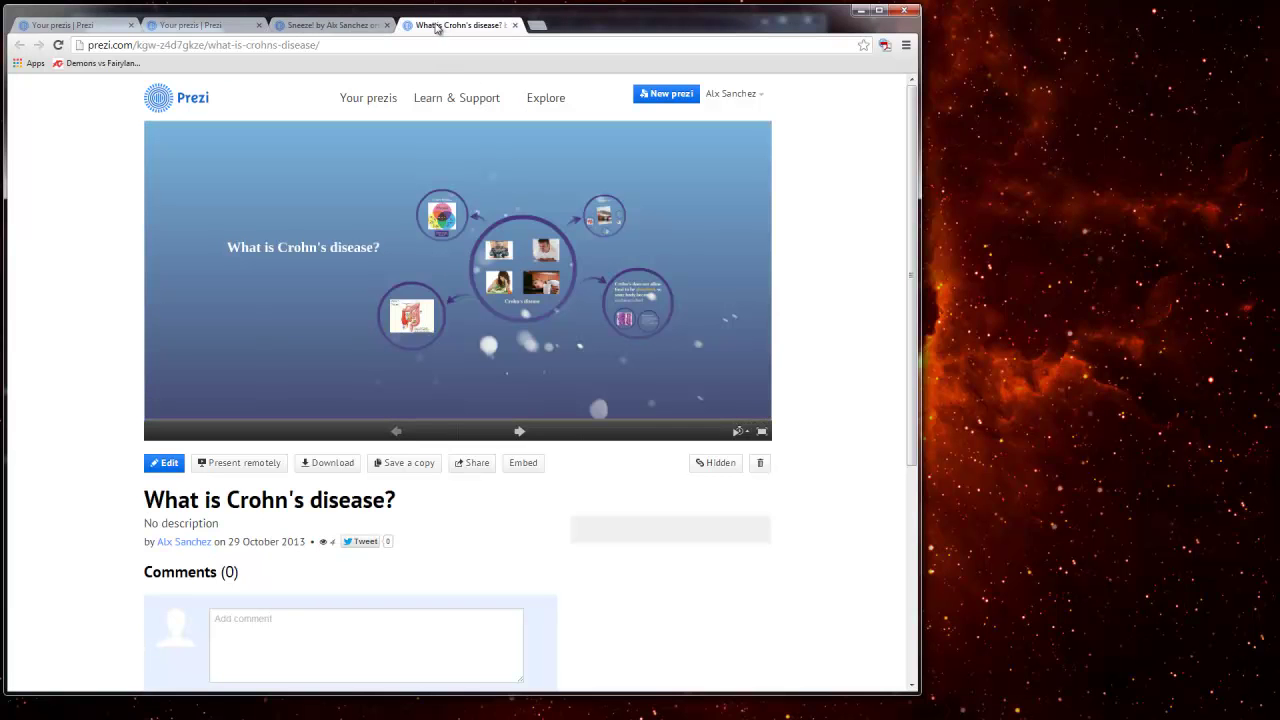
click(520, 433)
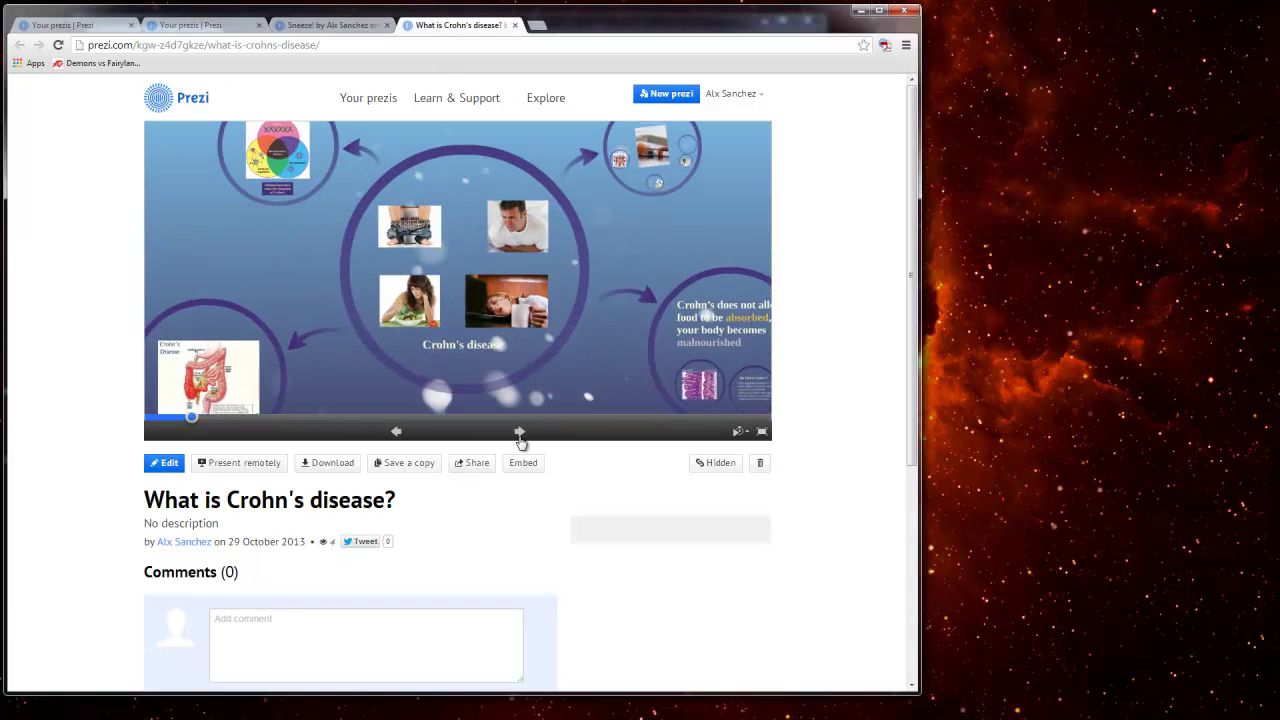
click(520, 433)
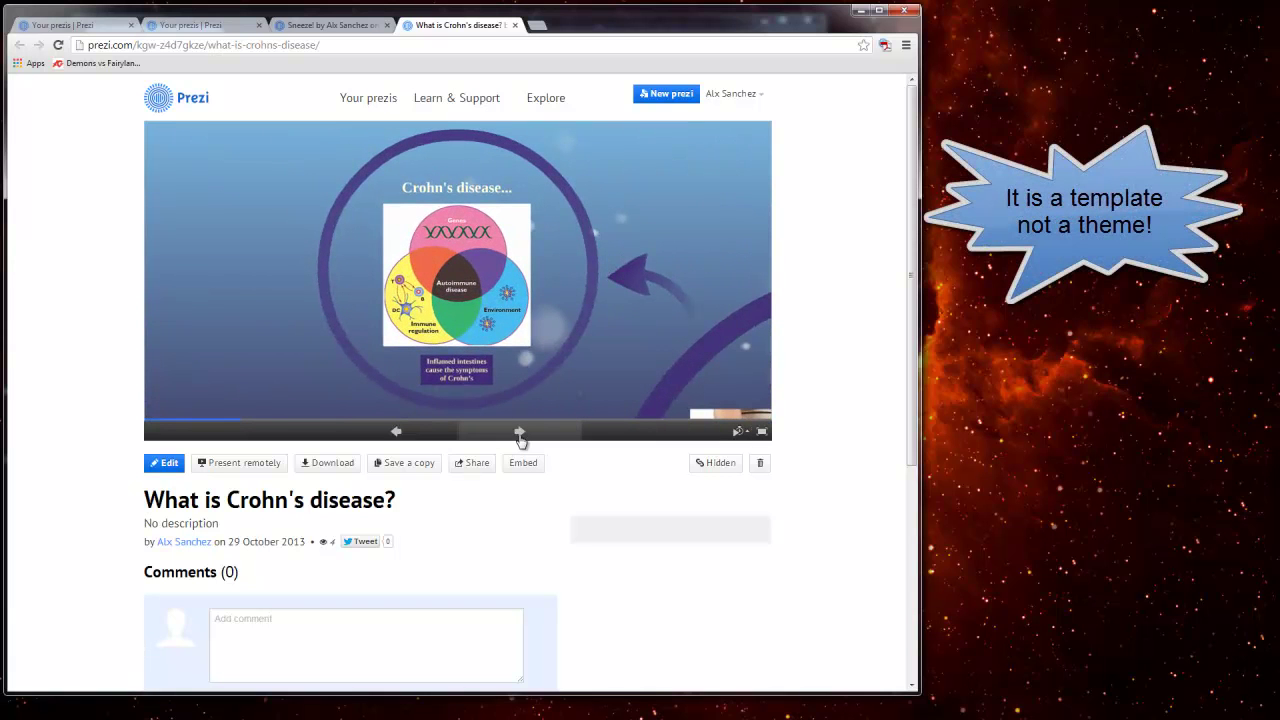
click(520, 433)
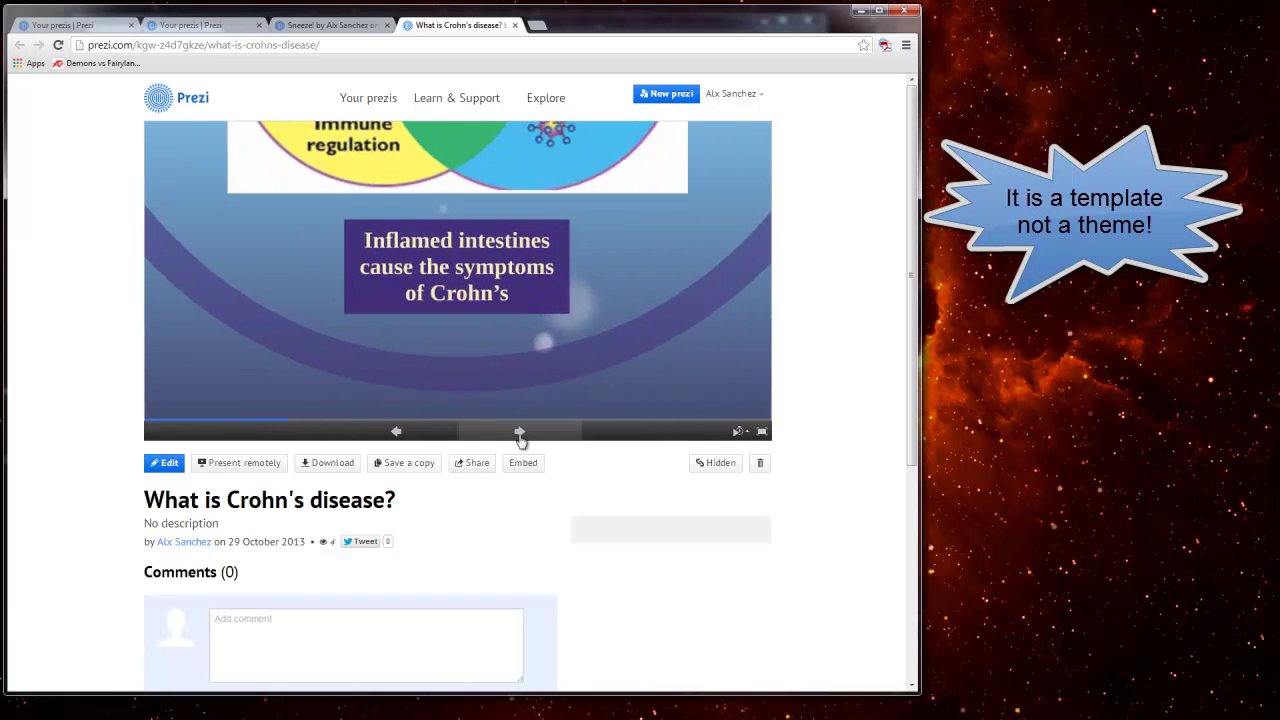
click(520, 433)
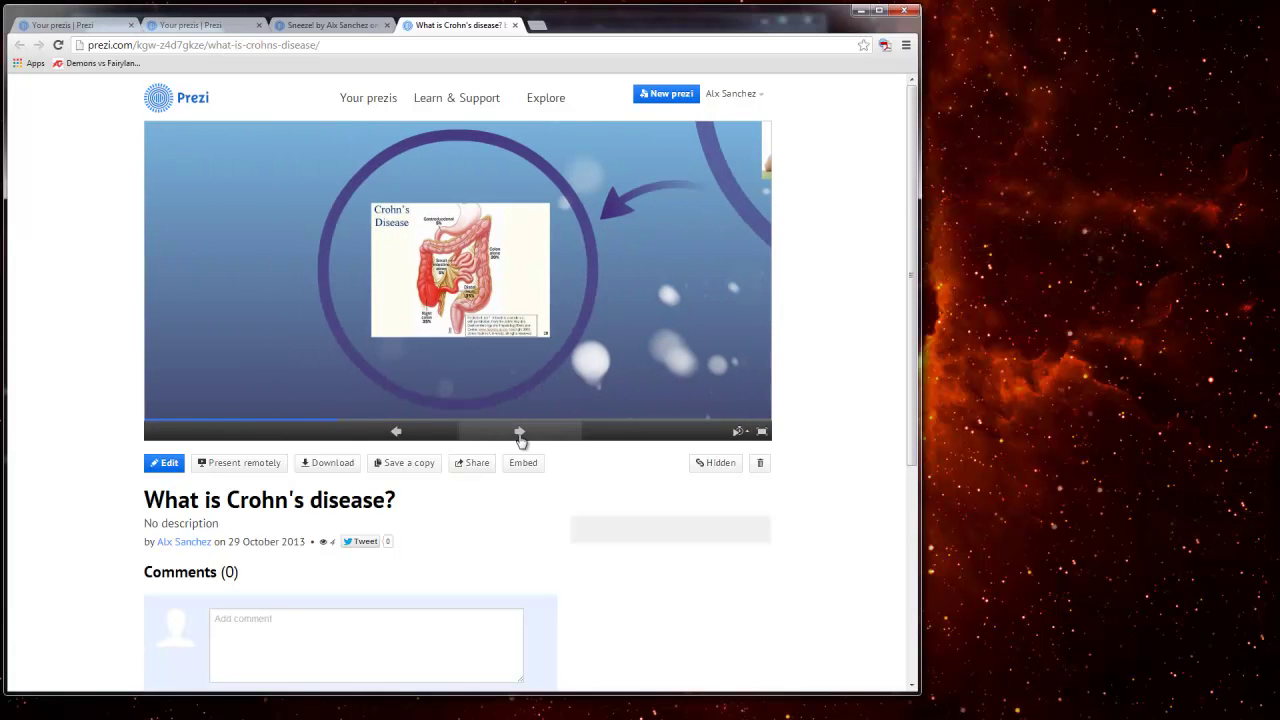
click(520, 433)
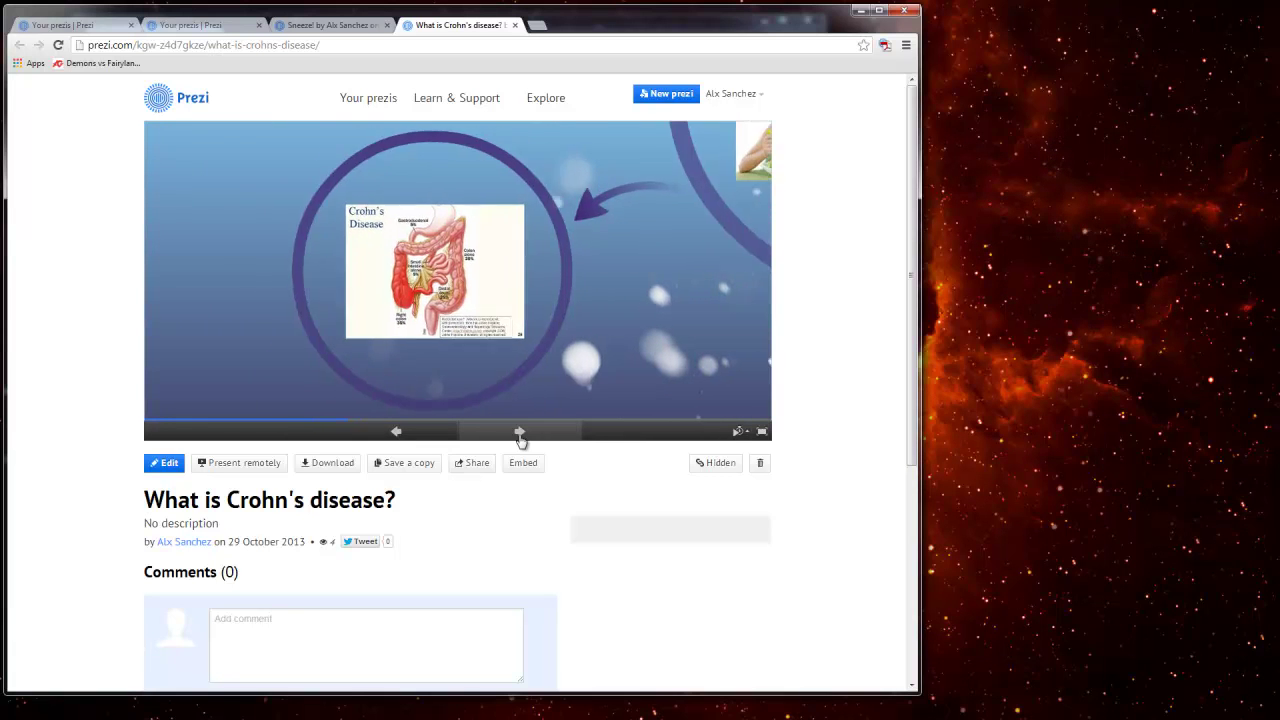
click(520, 433)
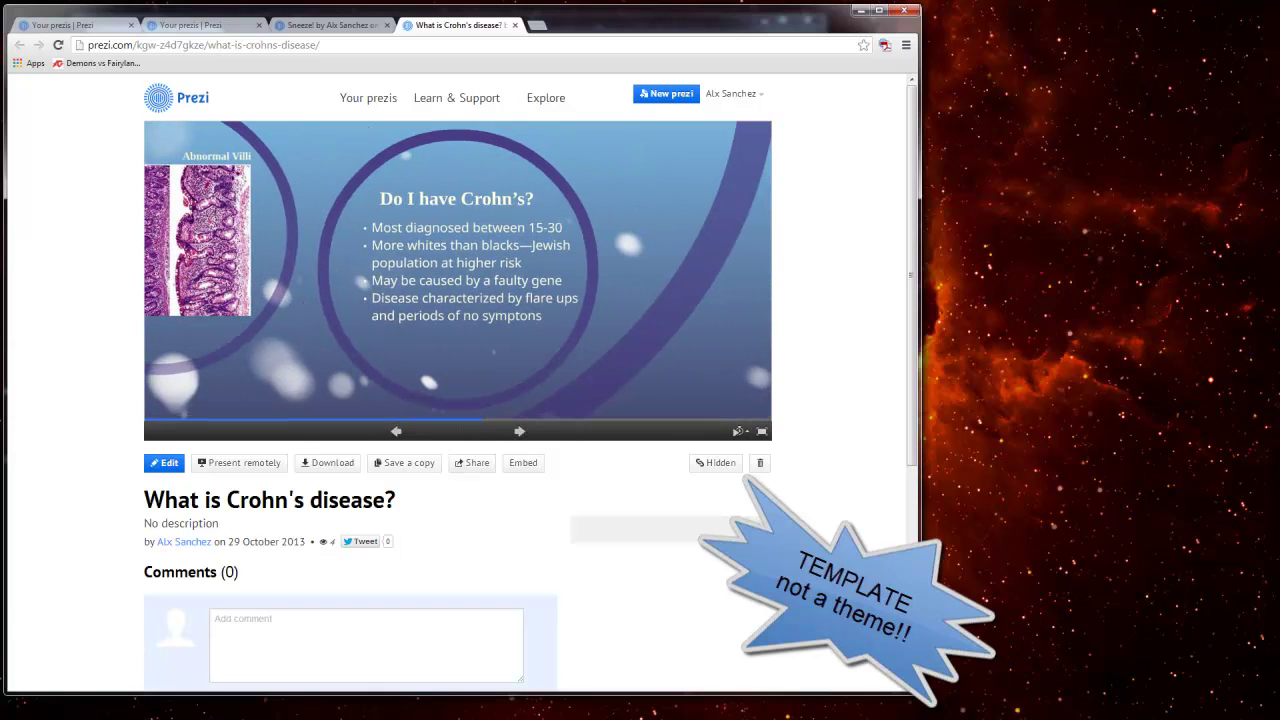
drag(1082, 284, 1039, 183)
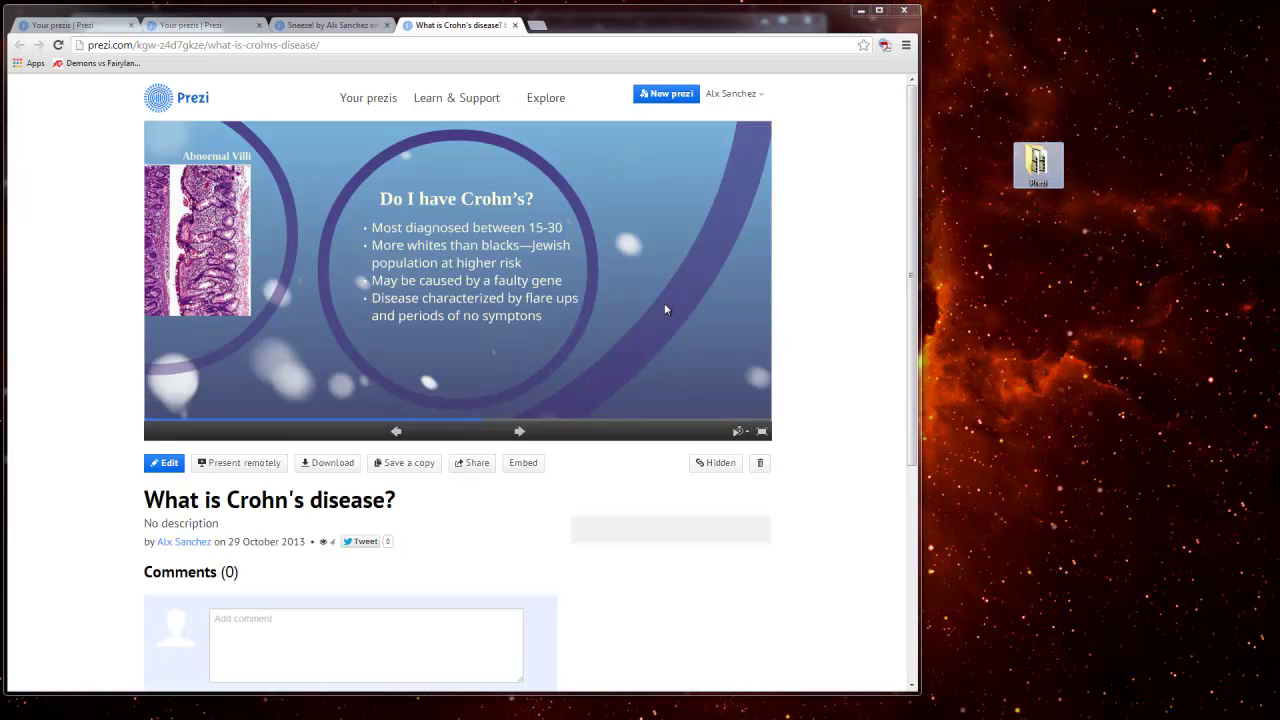
- Compare the Sneeze! and Crohn's prezis, return Crohn's to its overview, then close its tab
click(310, 27)
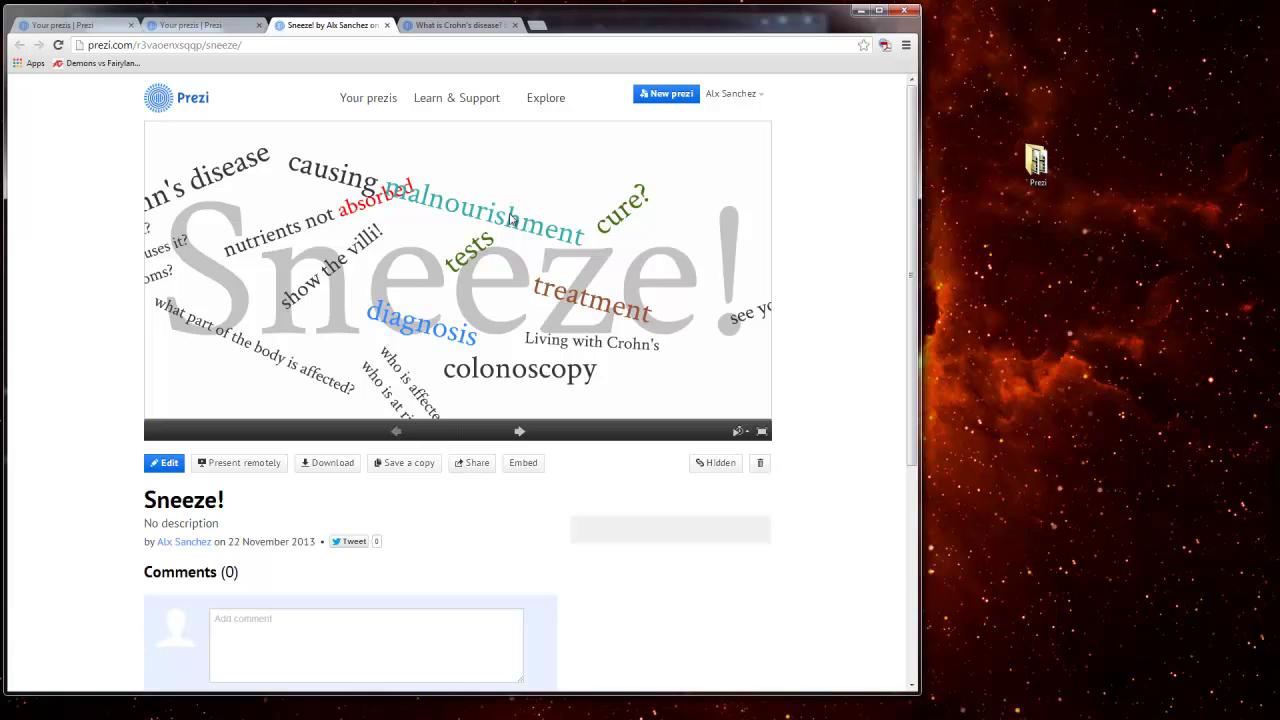
click(474, 26)
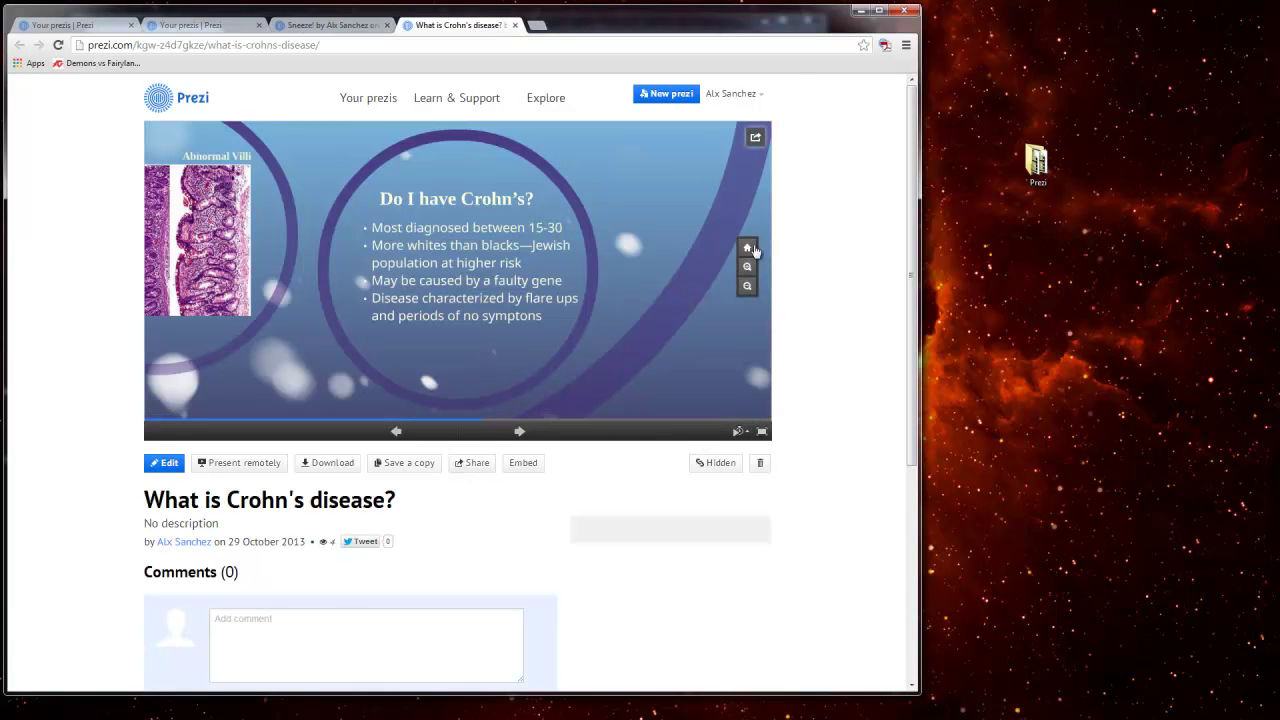
click(748, 248)
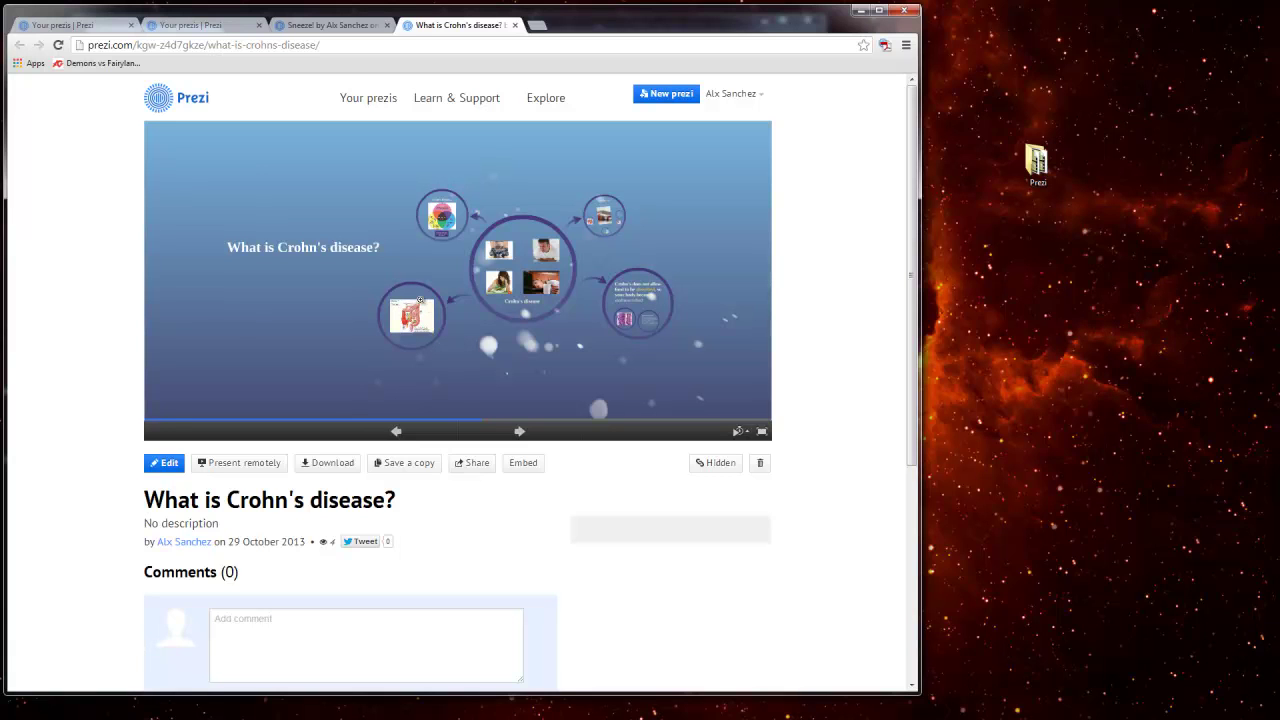
click(358, 25)
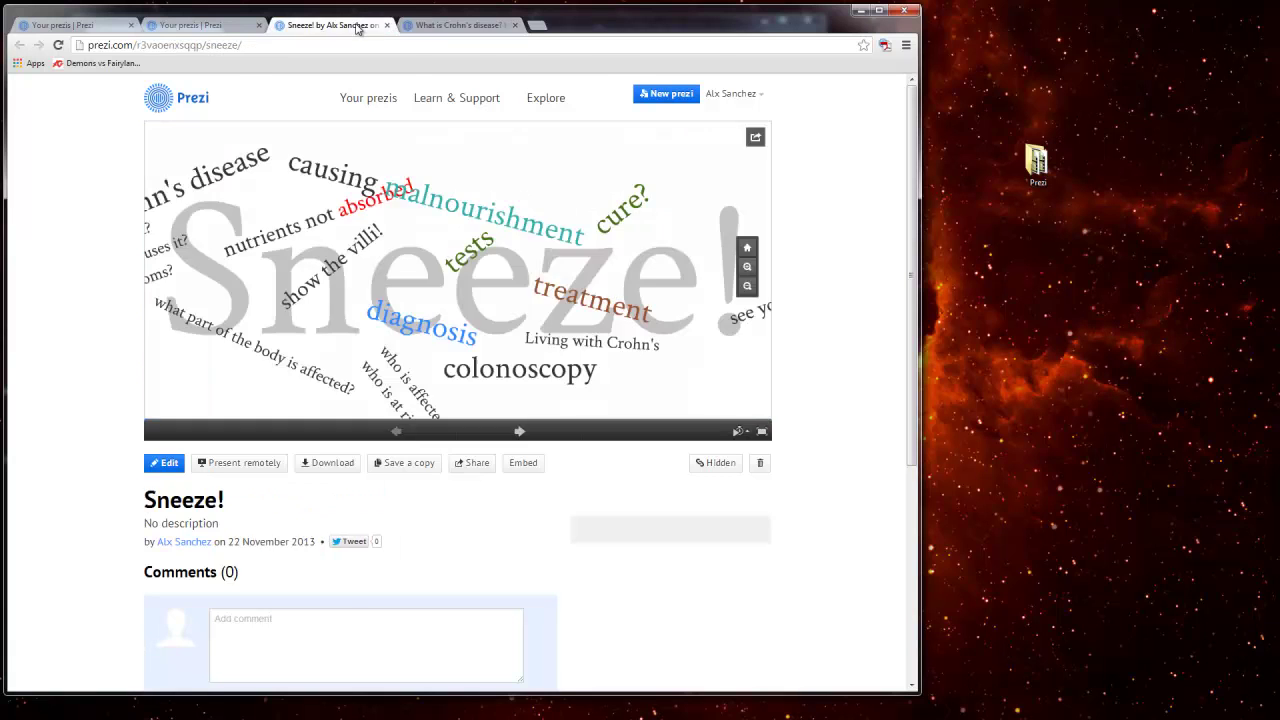
click(442, 26)
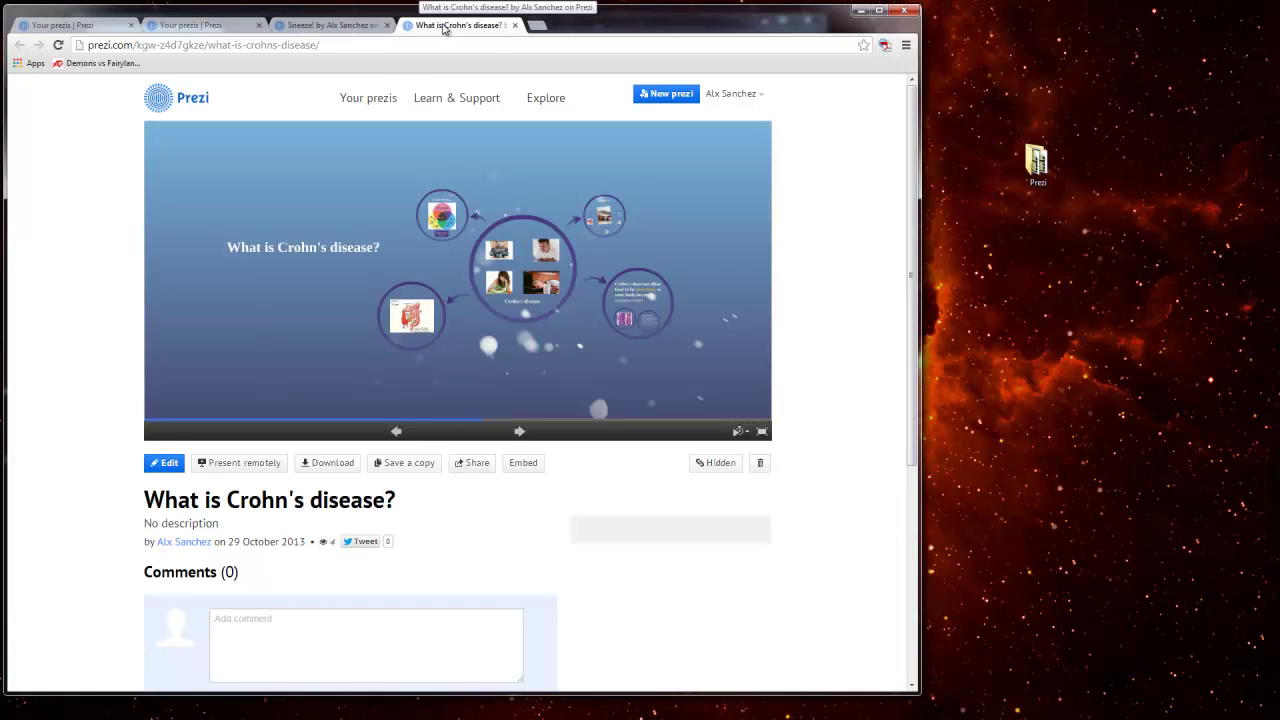
key(ctrl+w)
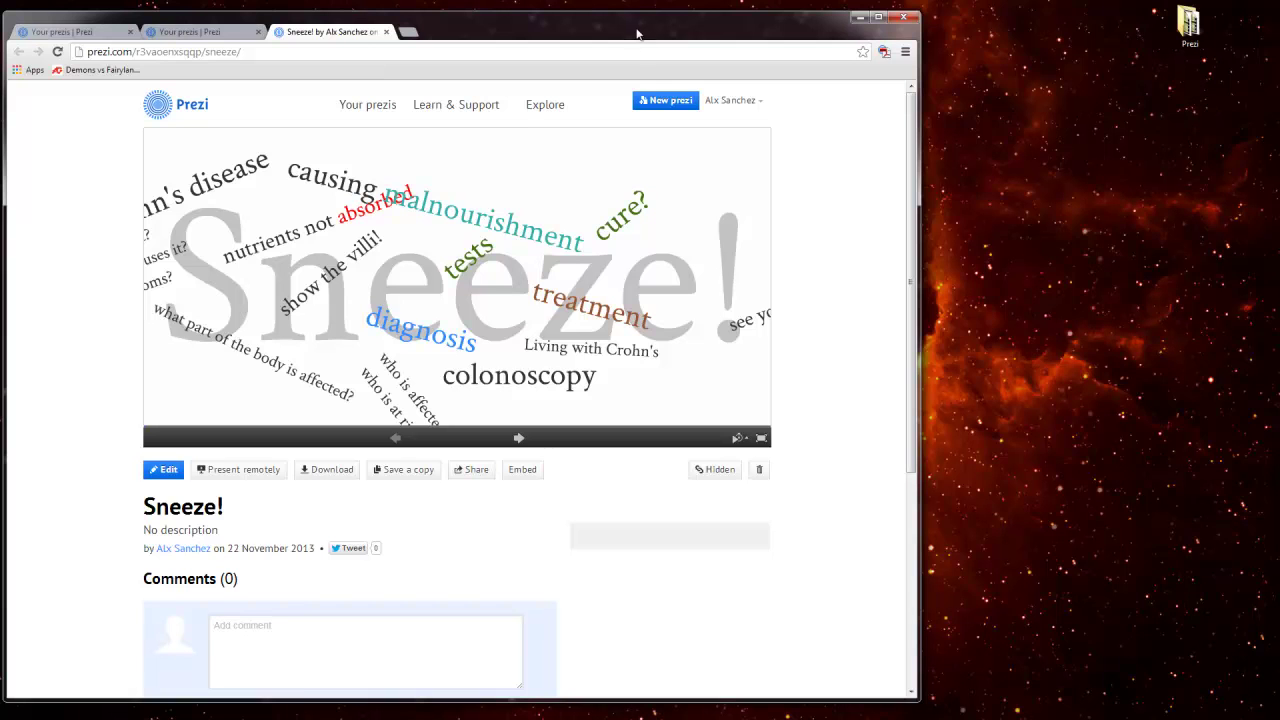
- From your prezi list, start a new prezi and choose Explain a Topic under More templates
click(370, 100)
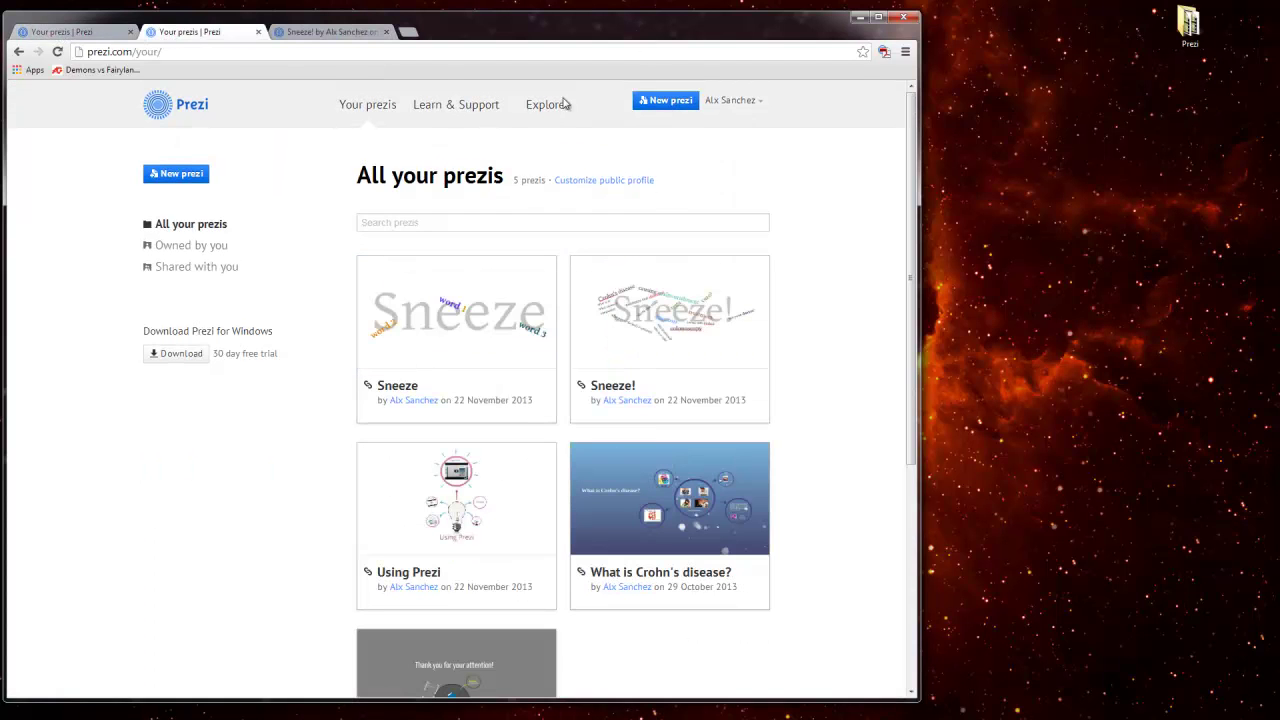
click(676, 104)
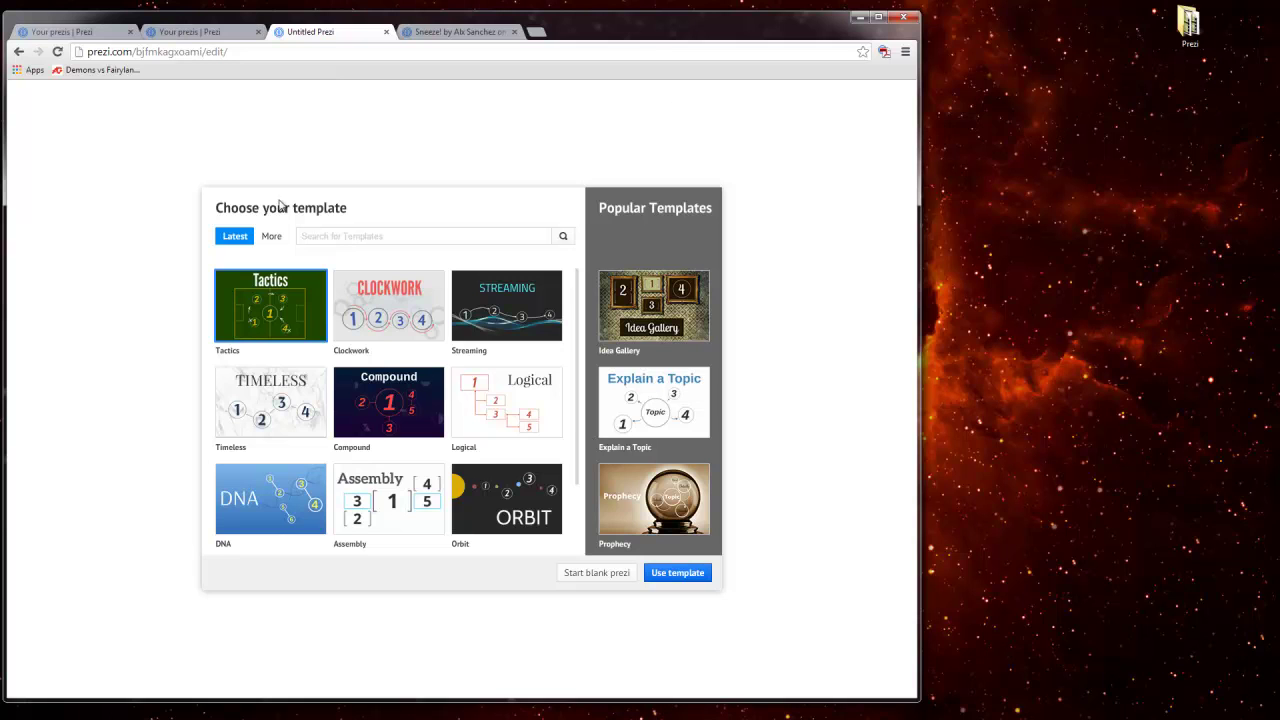
click(272, 238)
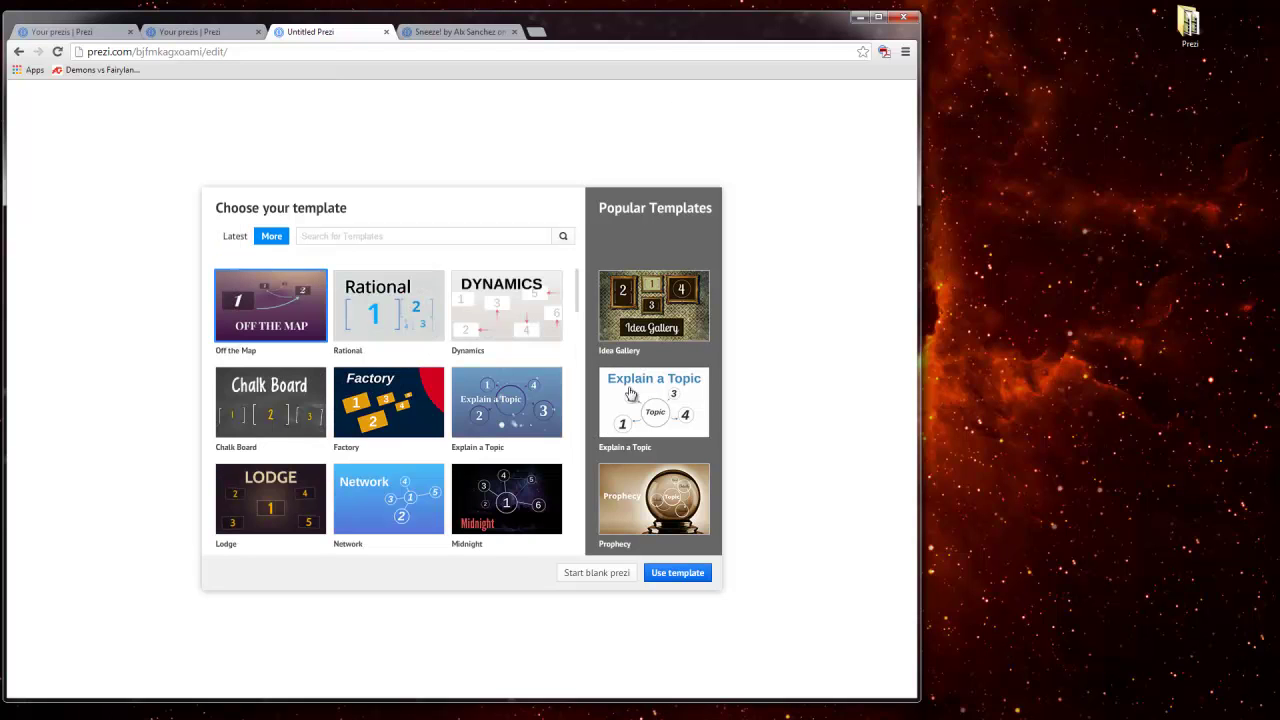
click(526, 408)
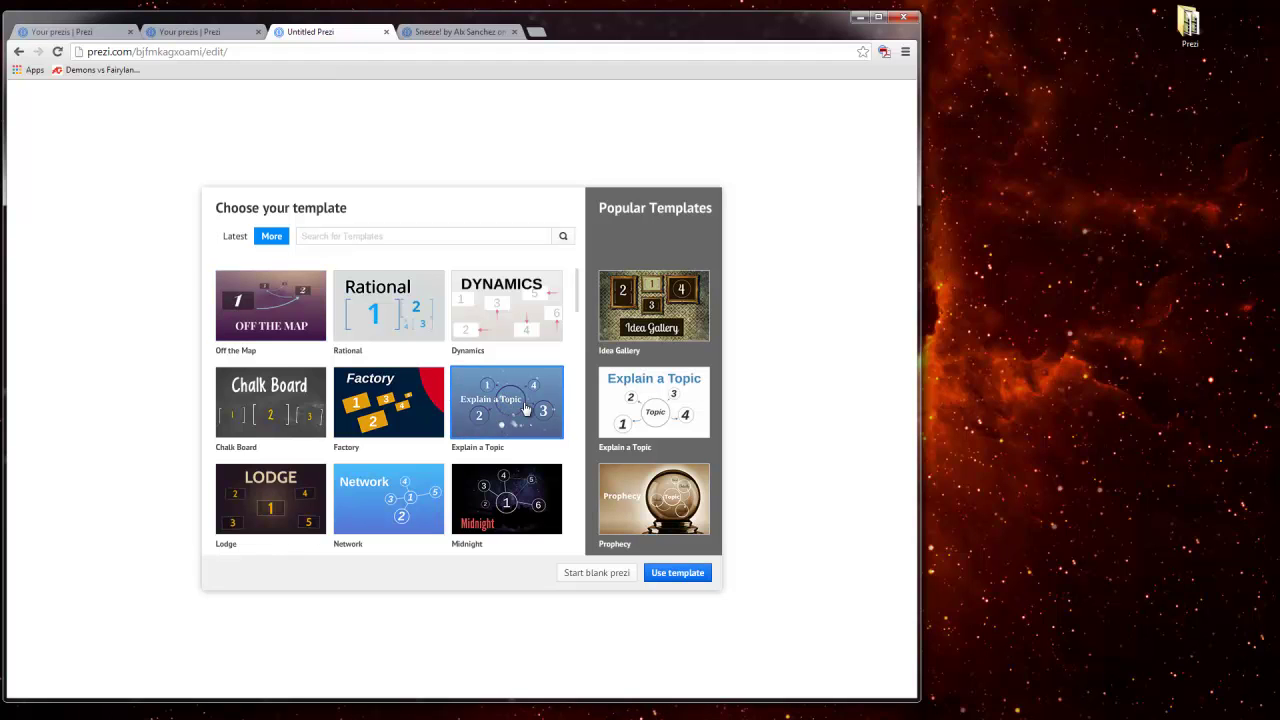
- Create the prezi from Explain a Topic and title it 'What is Crohn's disease'
click(666, 576)
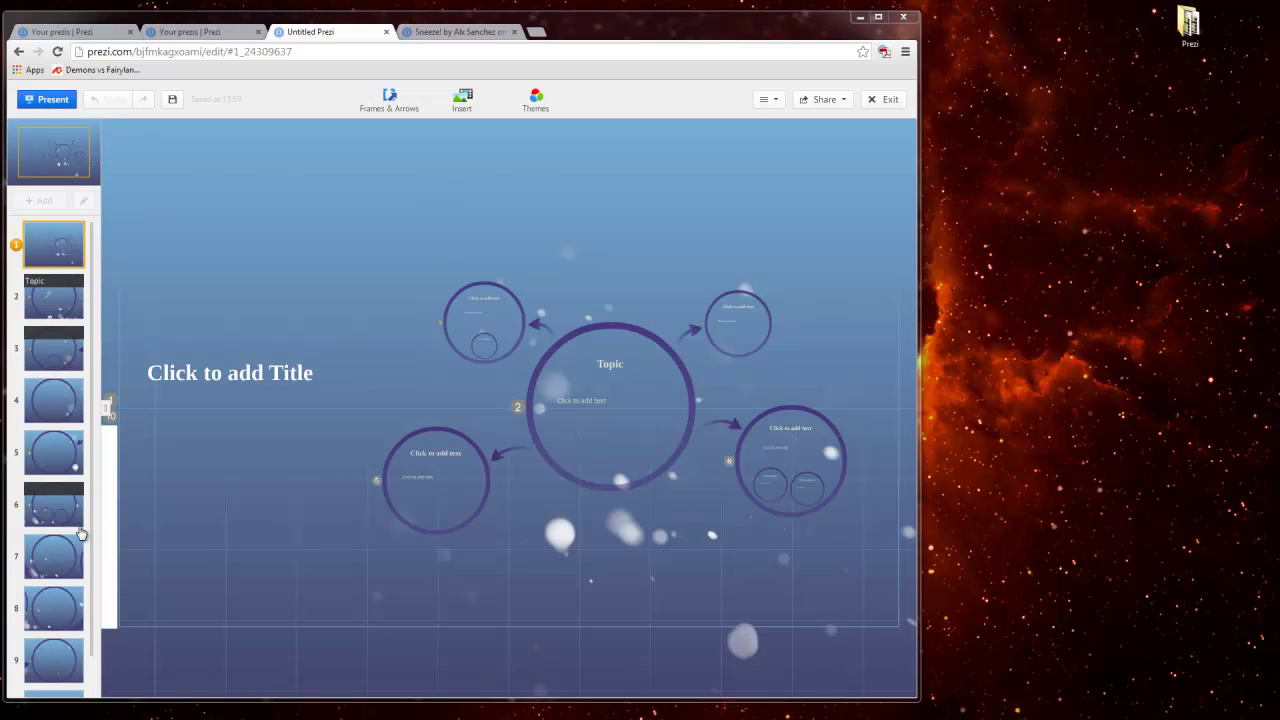
click(174, 381)
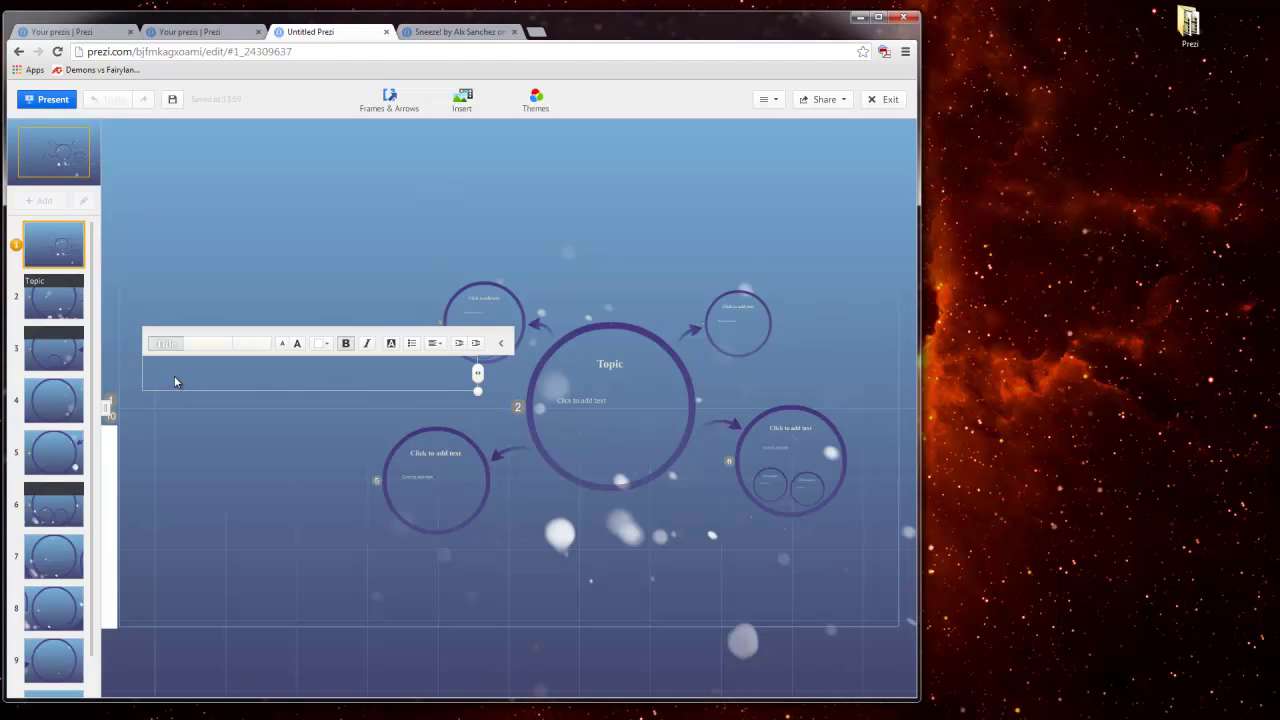
text(What is C)
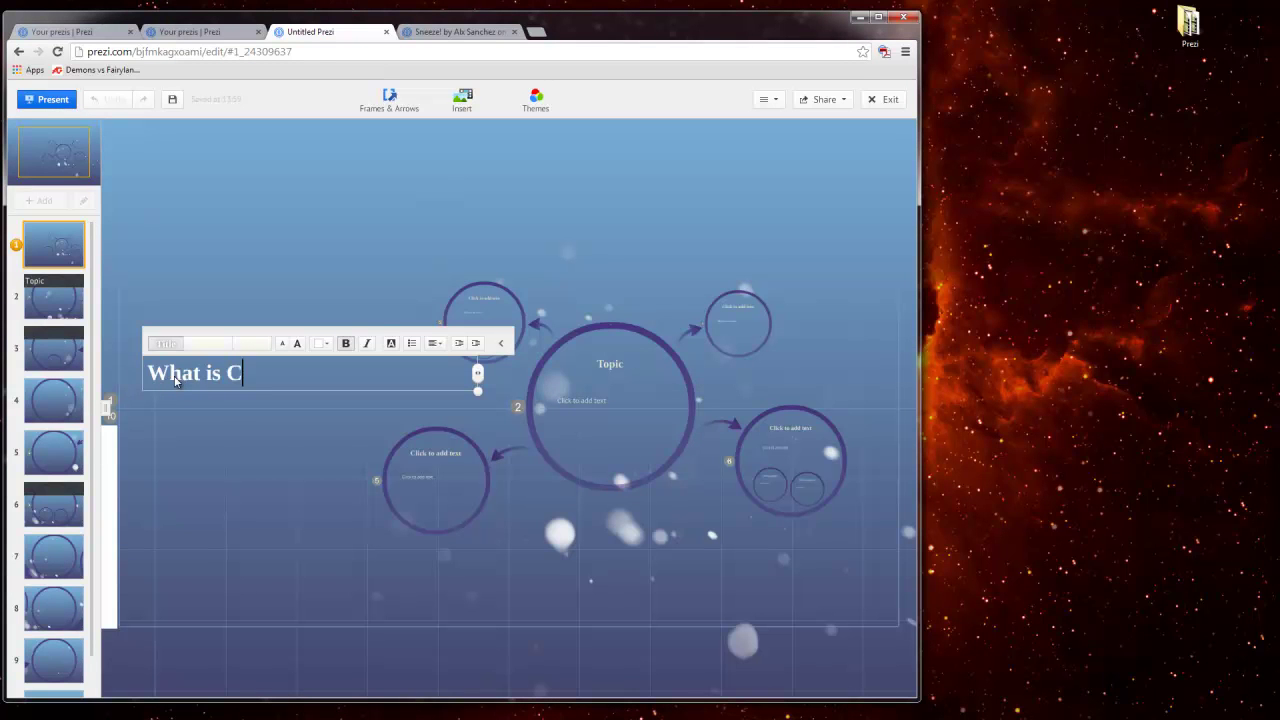
text(rohn's di)
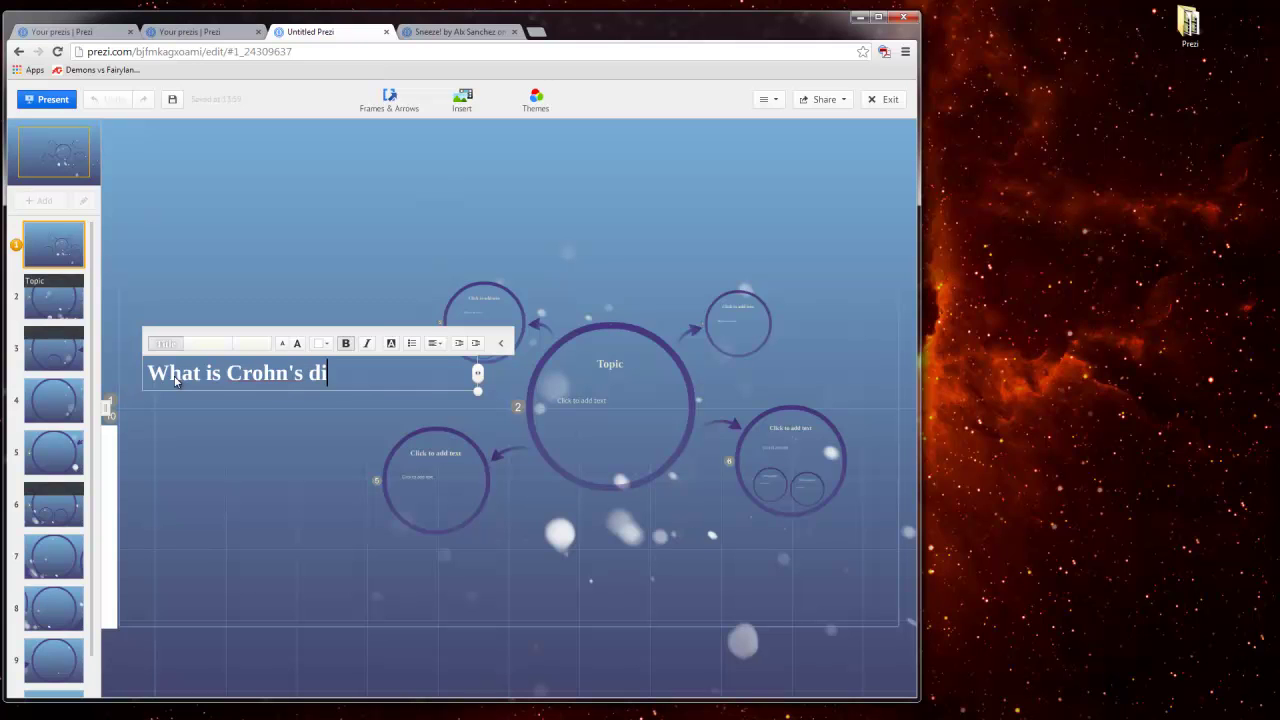
text(sease)
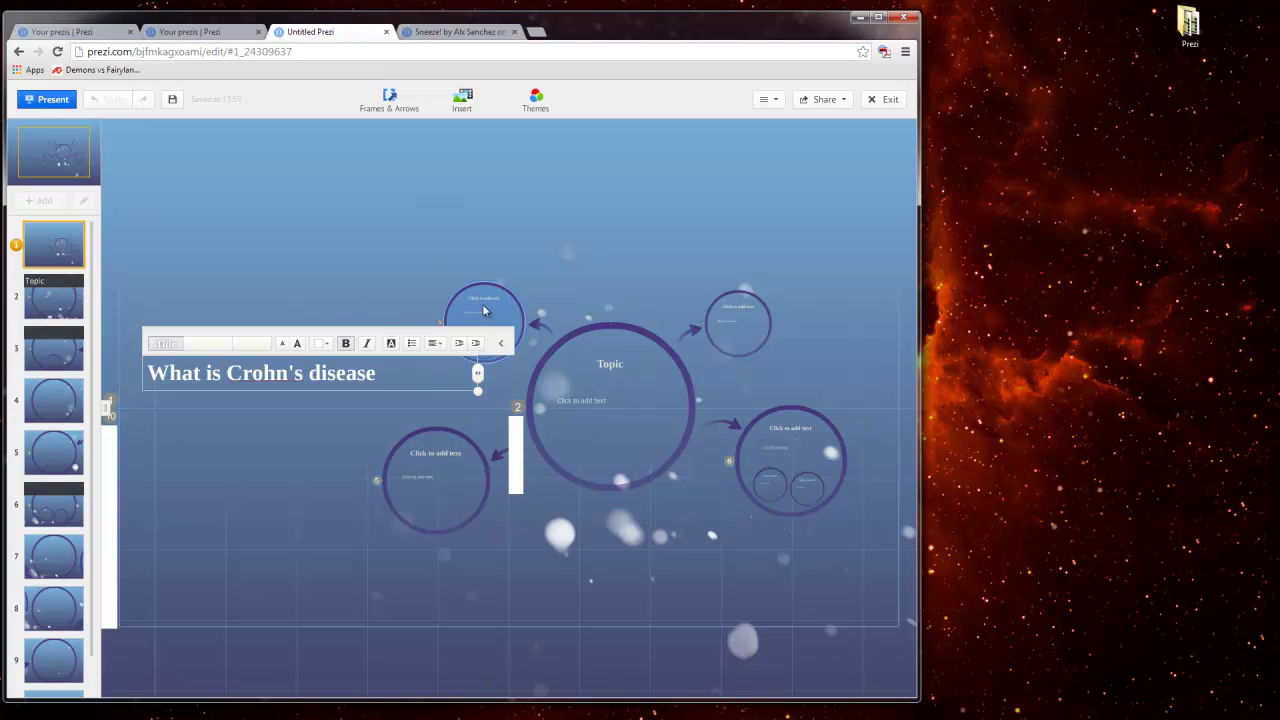
- On the Topic frame, try the Image only and Image + text layouts, then settle on Blank
click(55, 302)
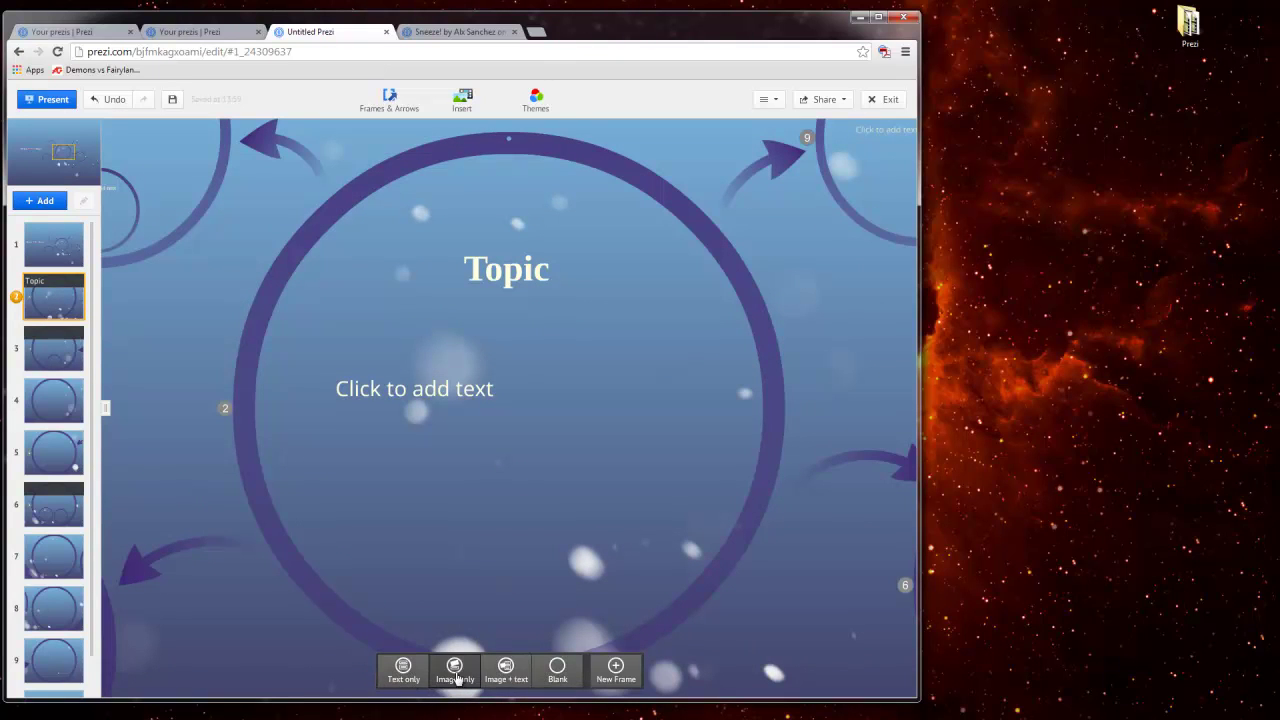
click(456, 672)
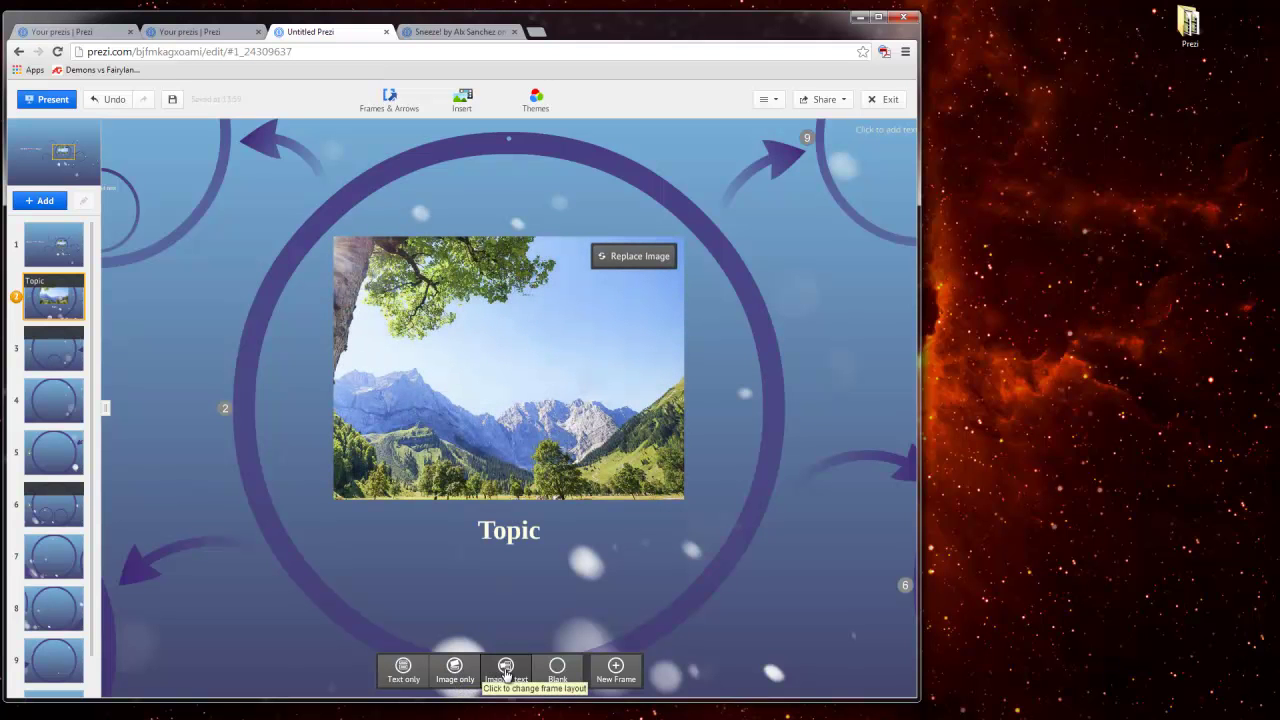
click(506, 672)
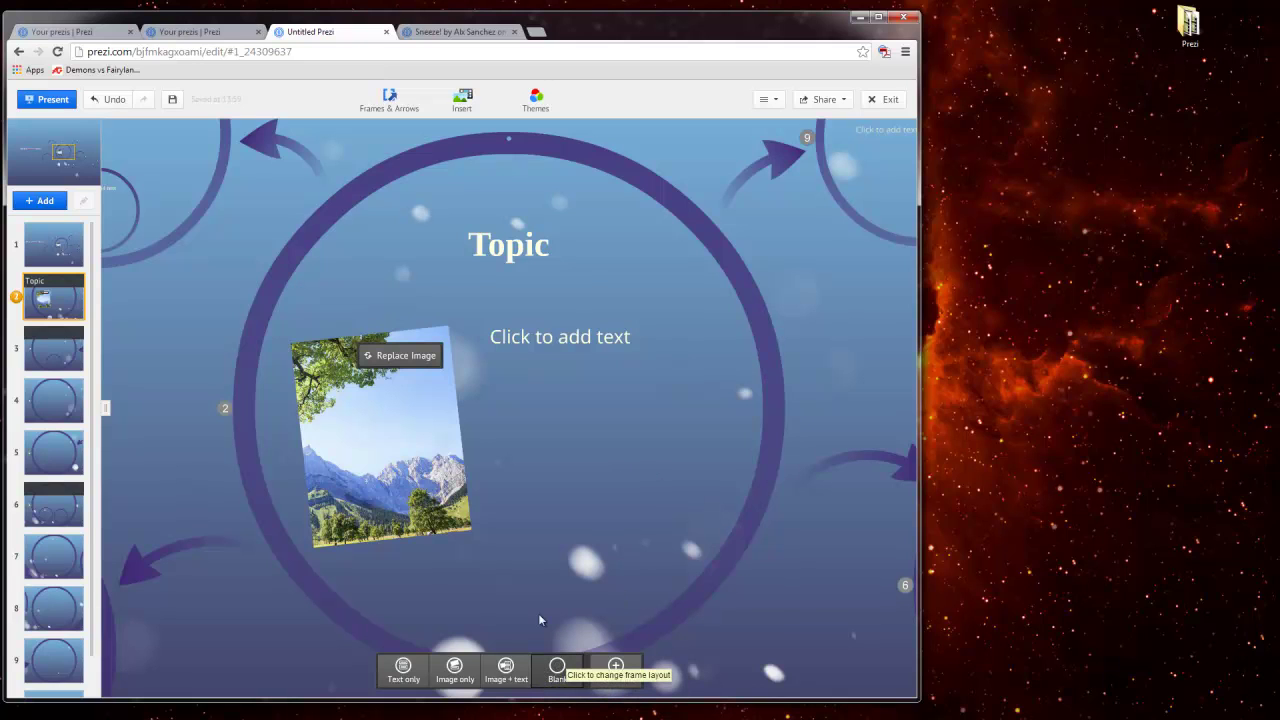
click(557, 668)
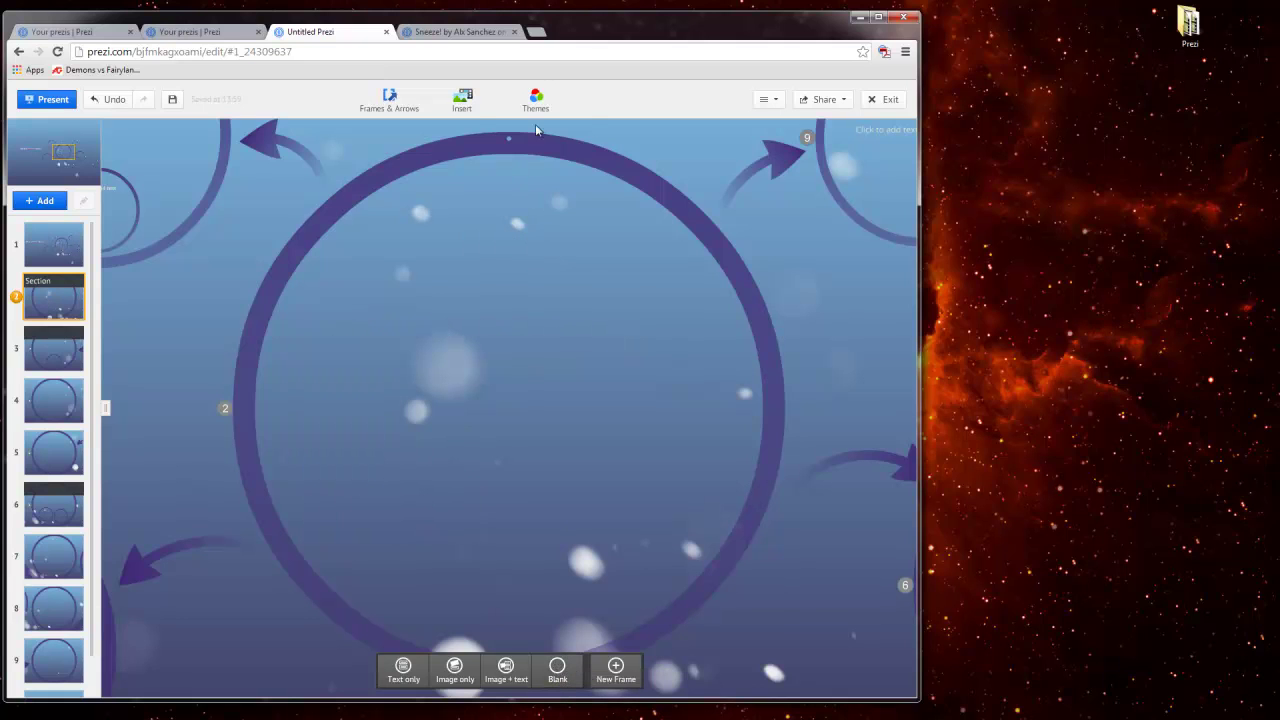
- Insert the 'templates' image from the Prezi folder into the blank frame
click(478, 105)
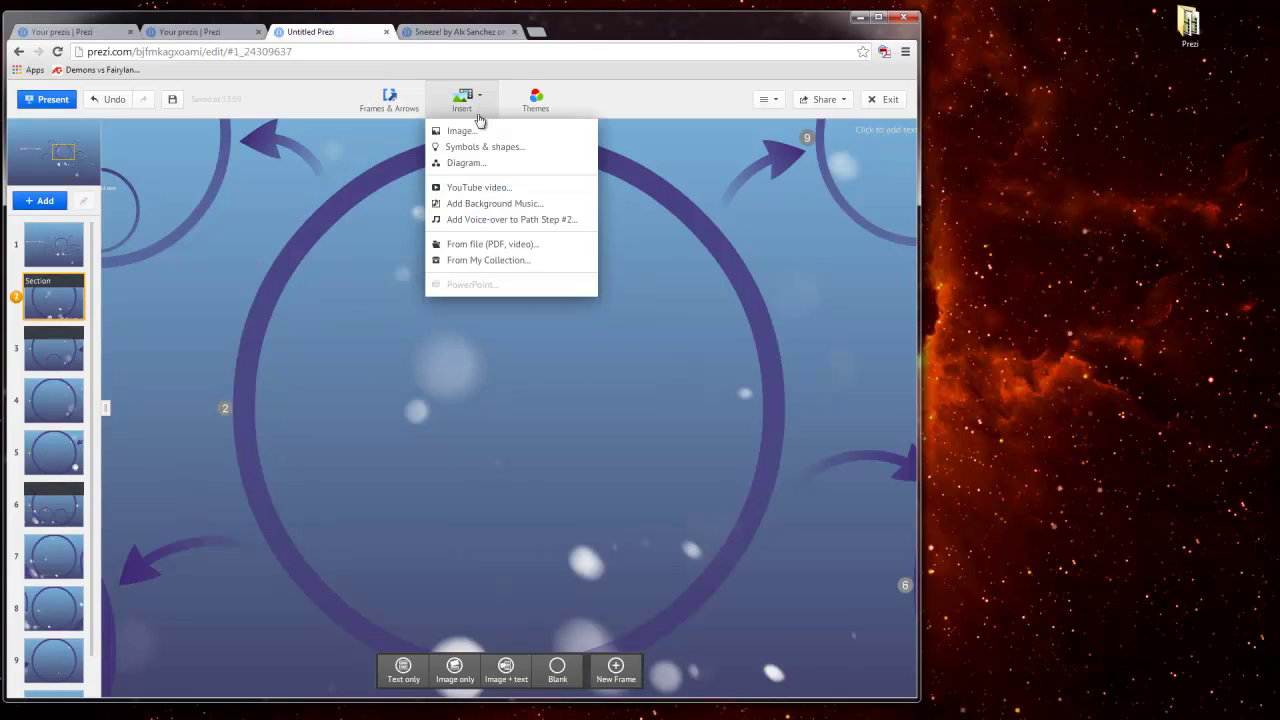
click(478, 130)
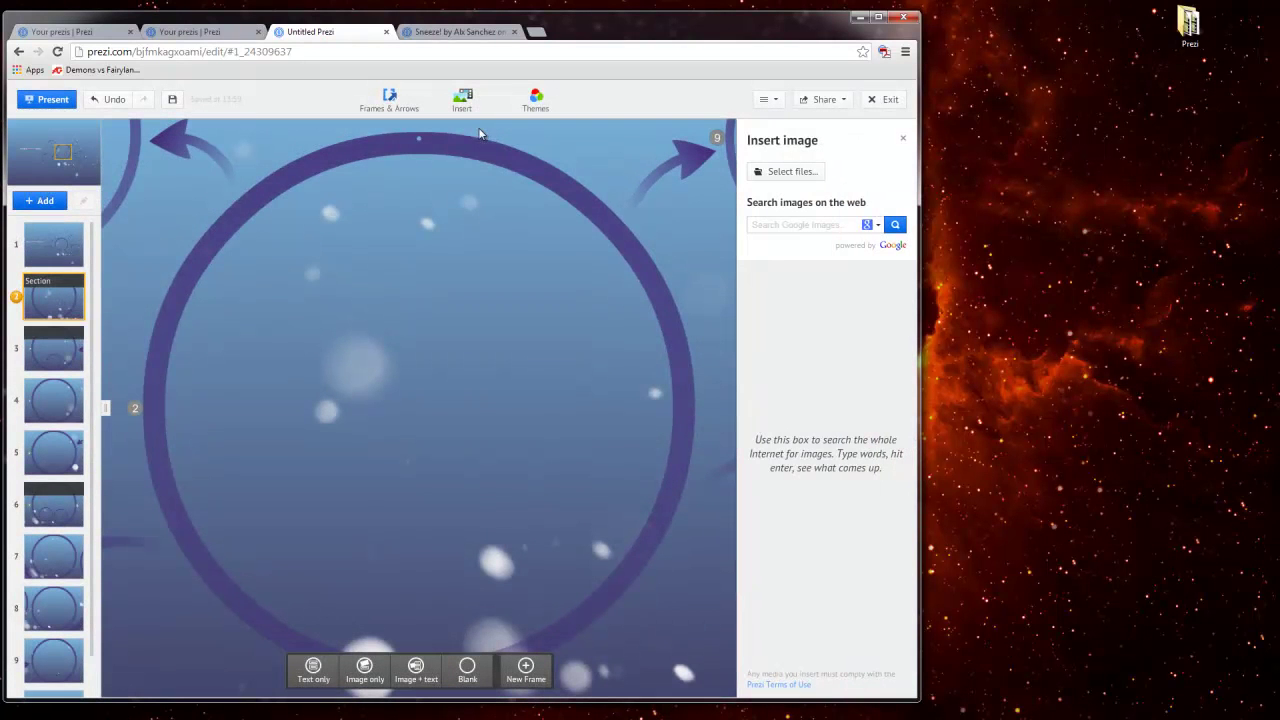
click(474, 99)
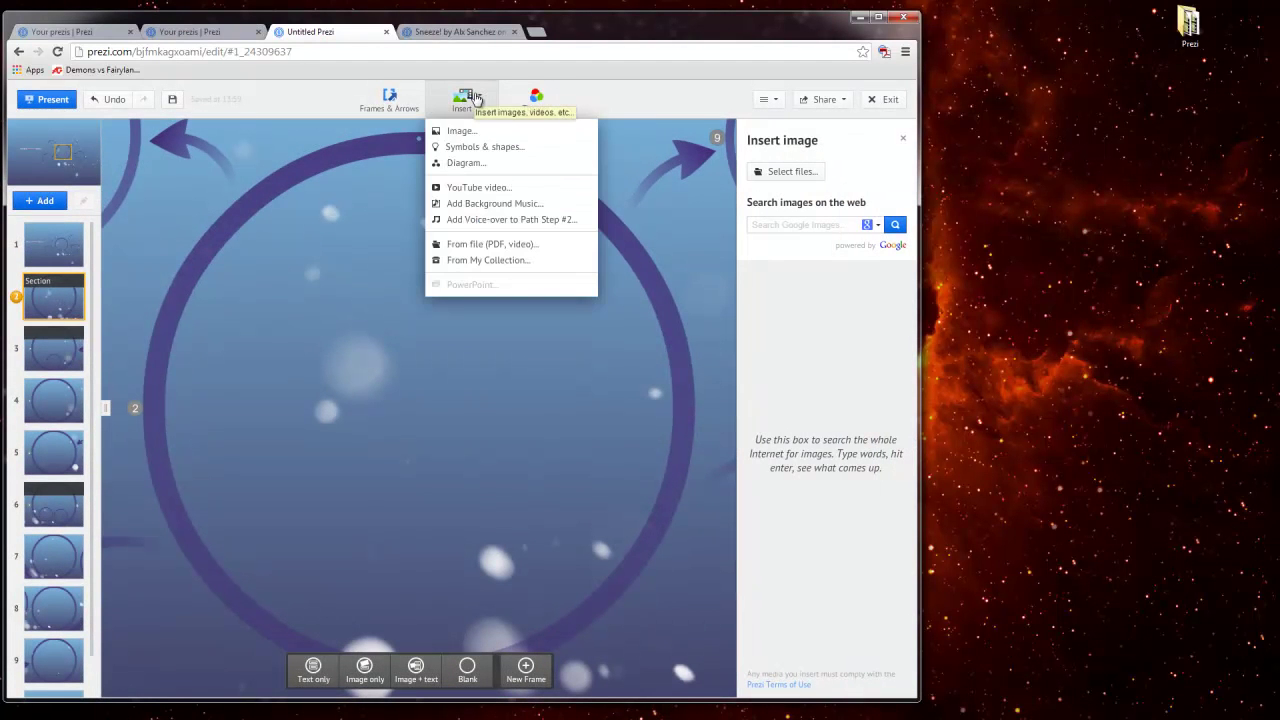
click(860, 156)
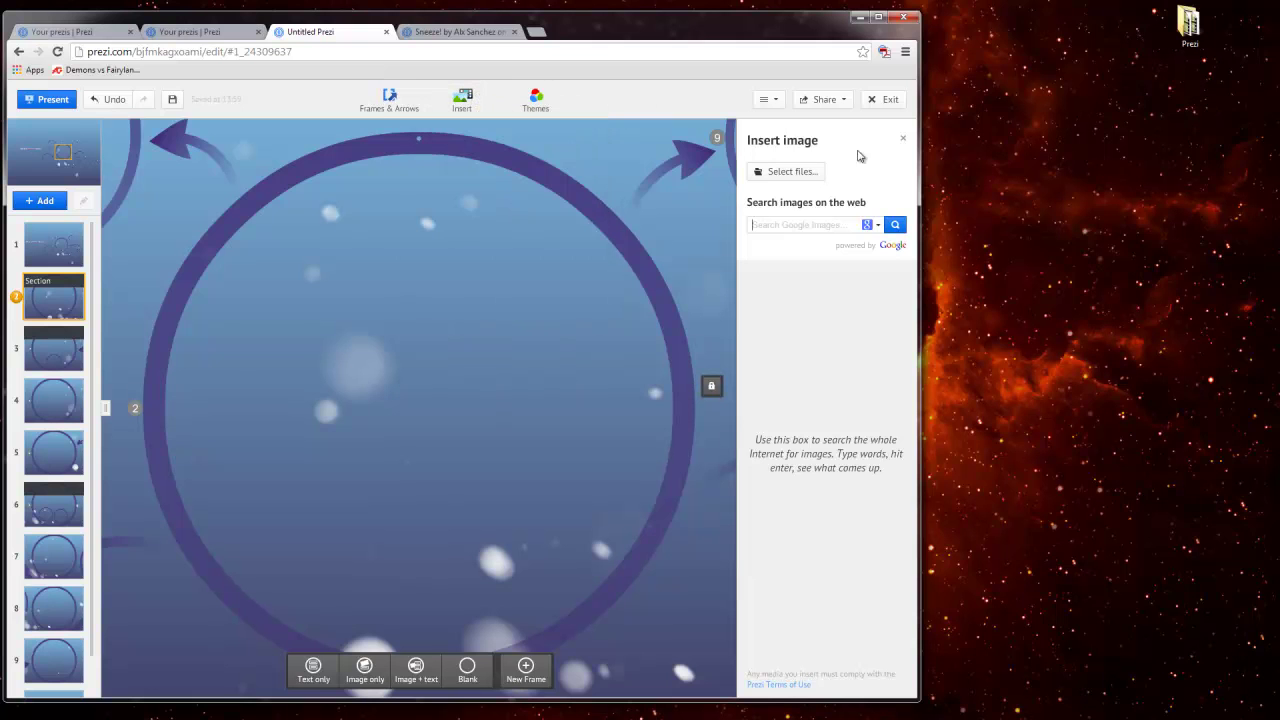
click(797, 172)
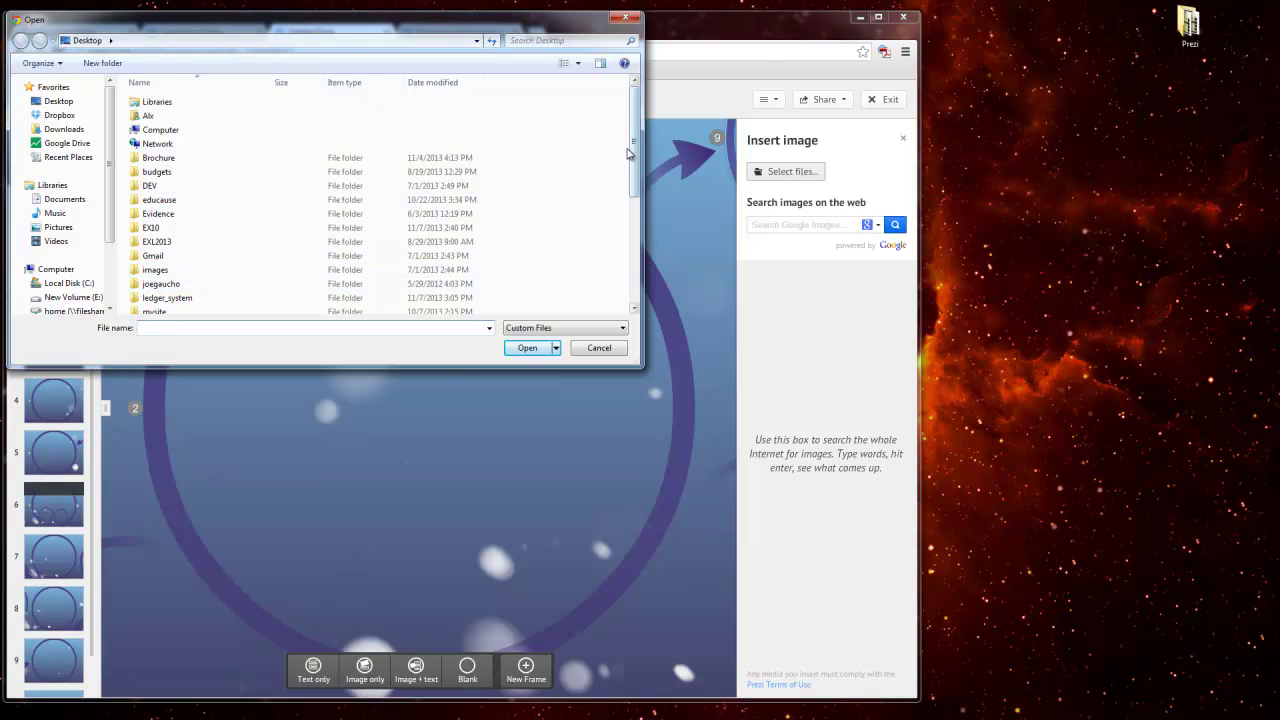
drag(632, 154, 632, 259)
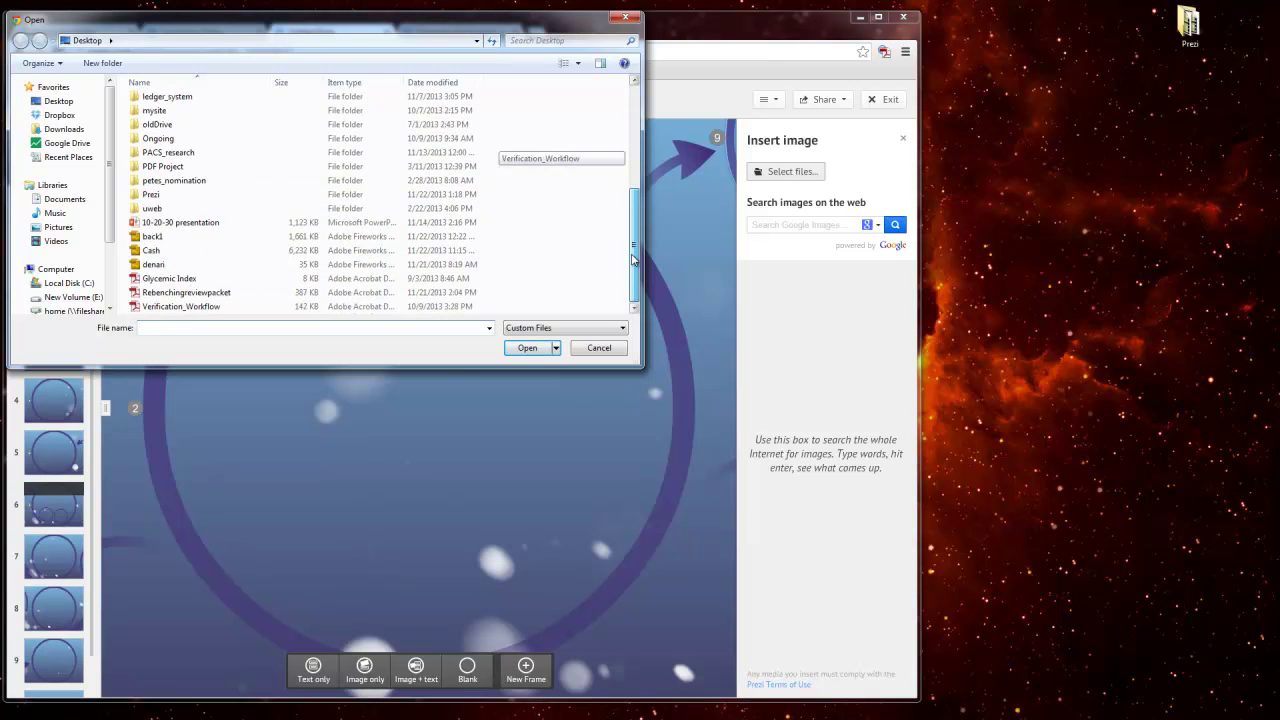
double_click(158, 193)
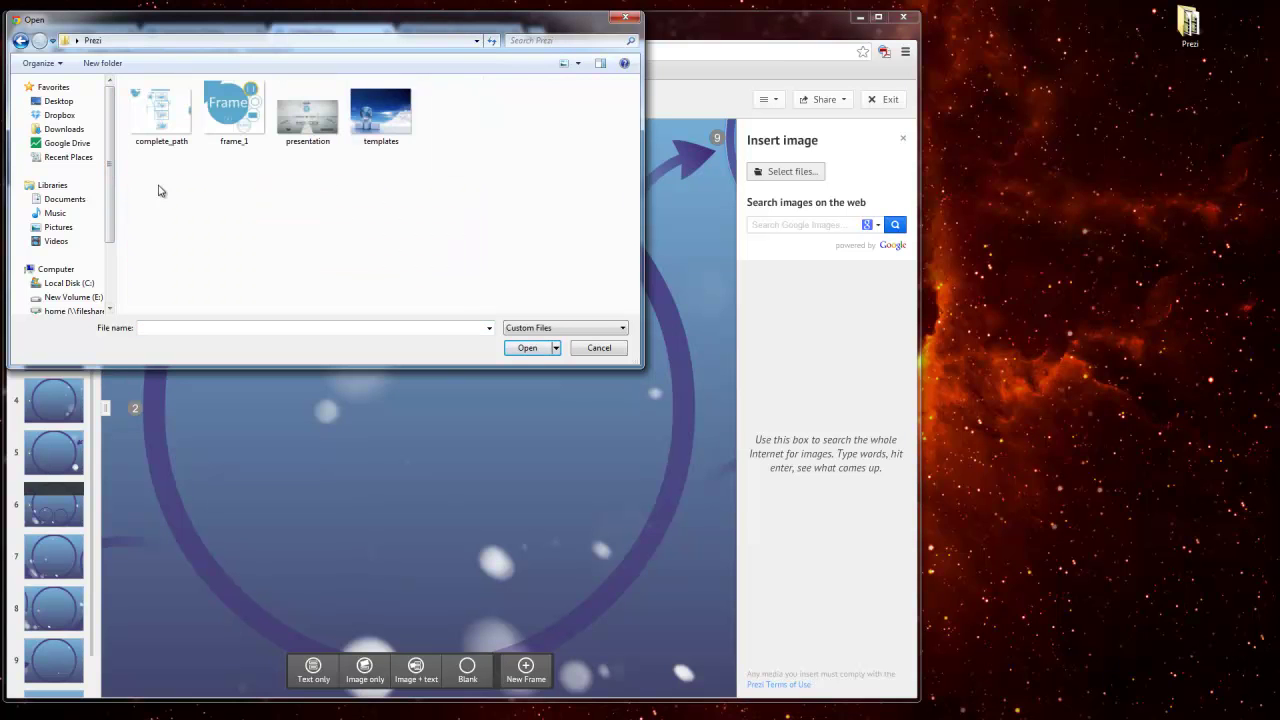
click(393, 122)
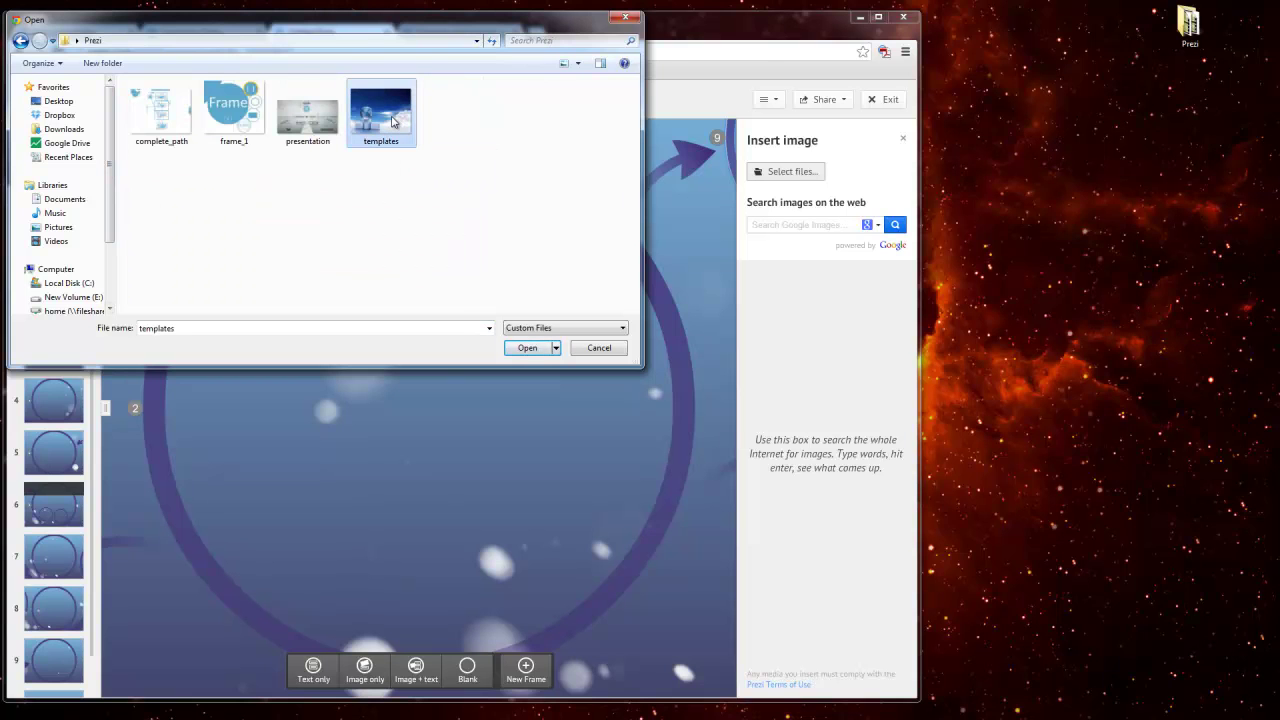
click(527, 348)
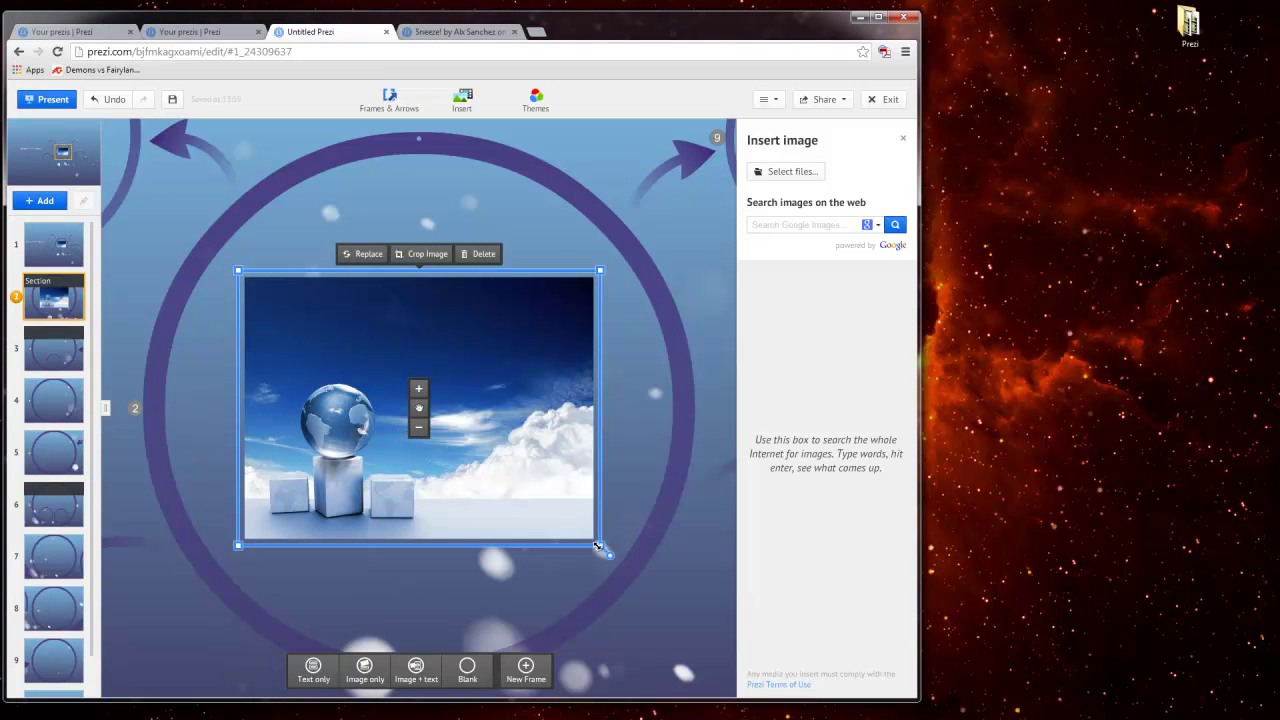
- Shrink the templates image, tilt it counter-clockwise and move it toward the circle's left edge
mouse_move(598, 546)
mouse_down()
mouse_move(471, 451)
mouse_move(515, 498)
mouse_move(594, 540)
mouse_move(585, 534)
mouse_up()
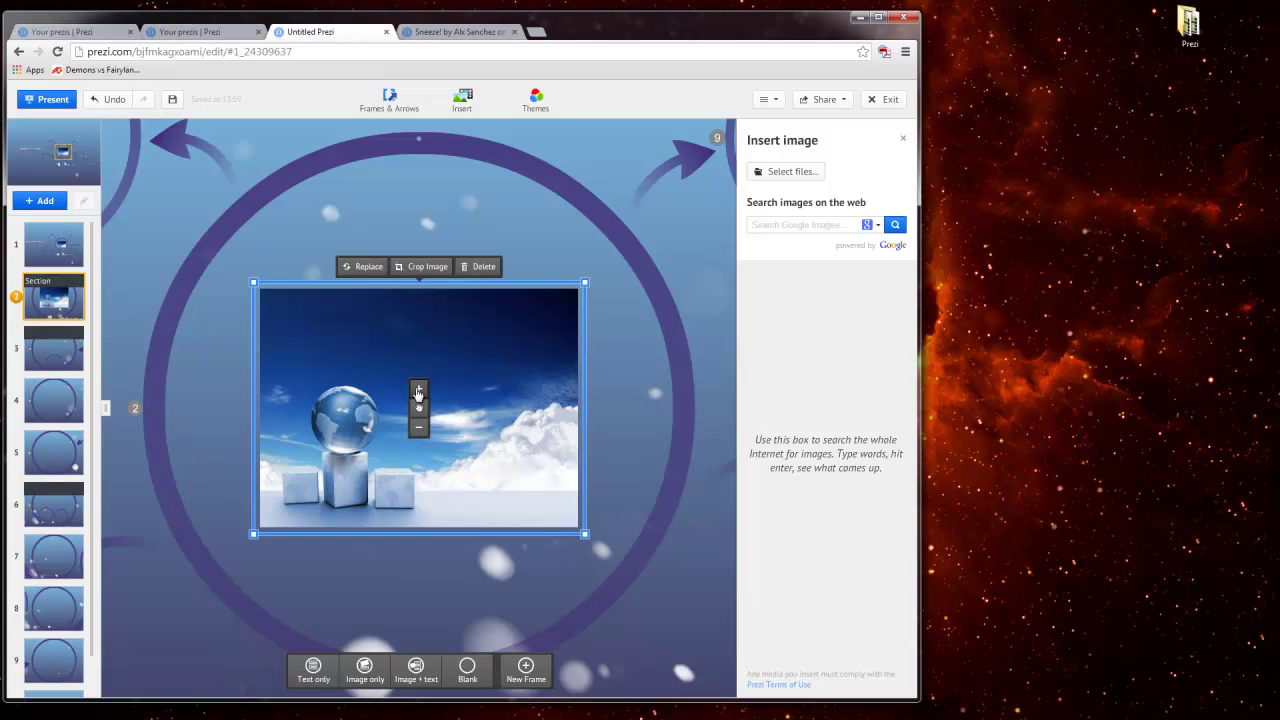
click(418, 391)
click(419, 428)
drag(613, 542, 527, 456)
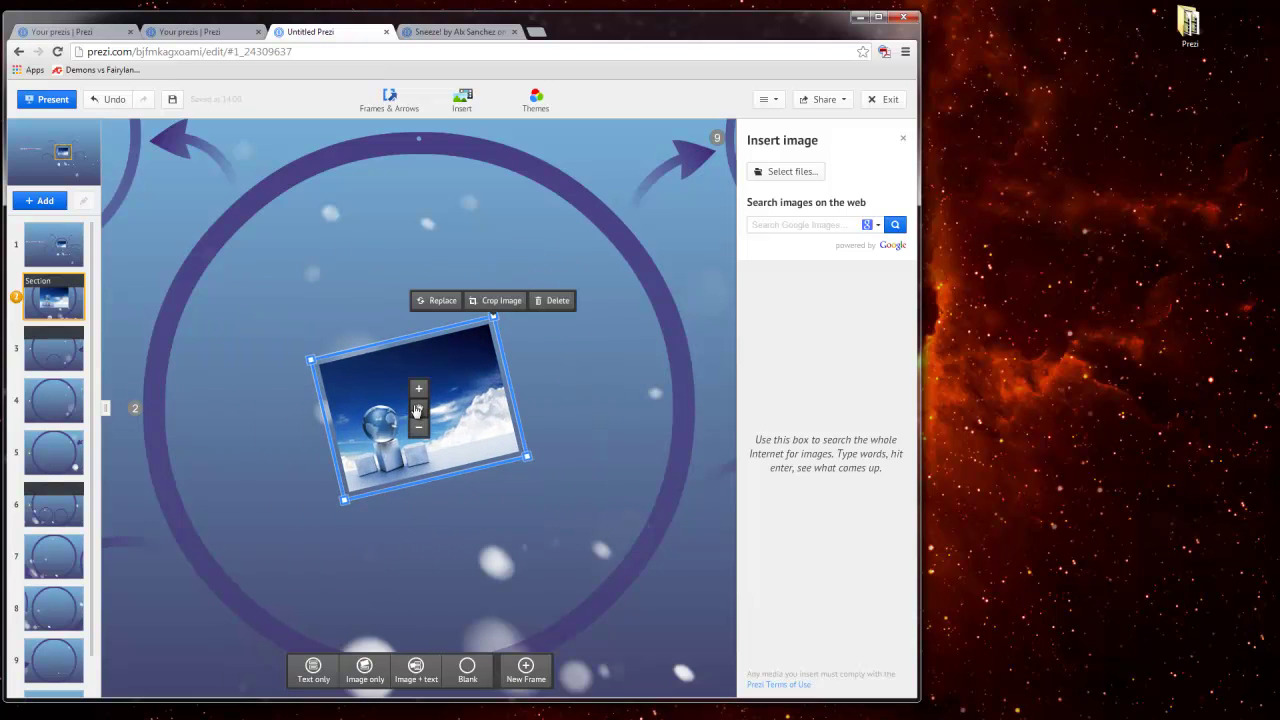
drag(419, 411, 281, 409)
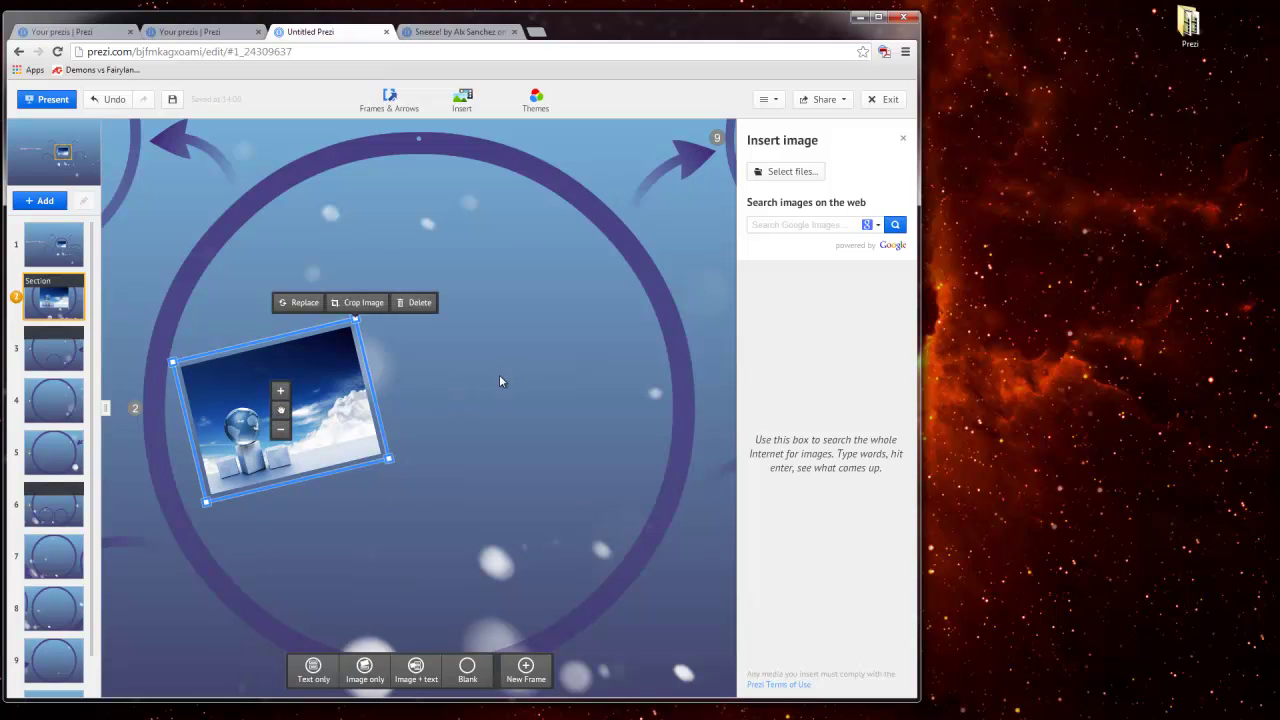
- Insert the 'presentation' screenshot image and drag it near the top of the circle frame
click(775, 173)
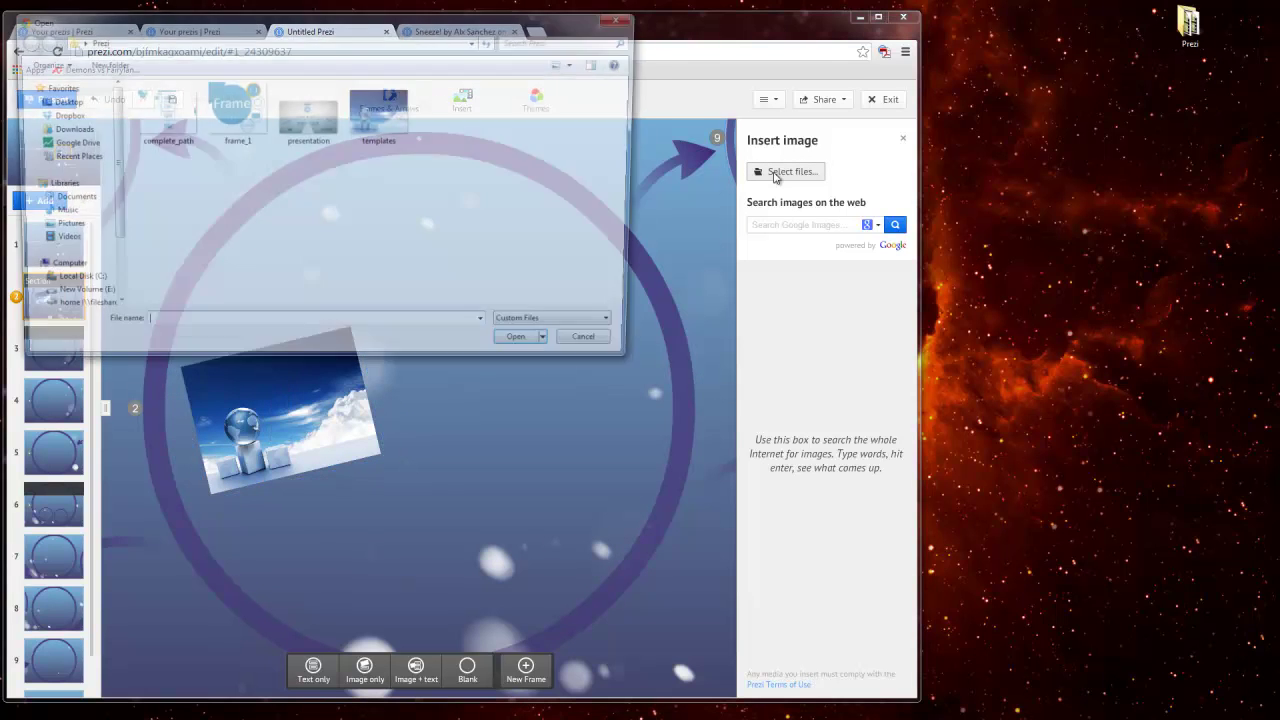
click(307, 112)
click(522, 348)
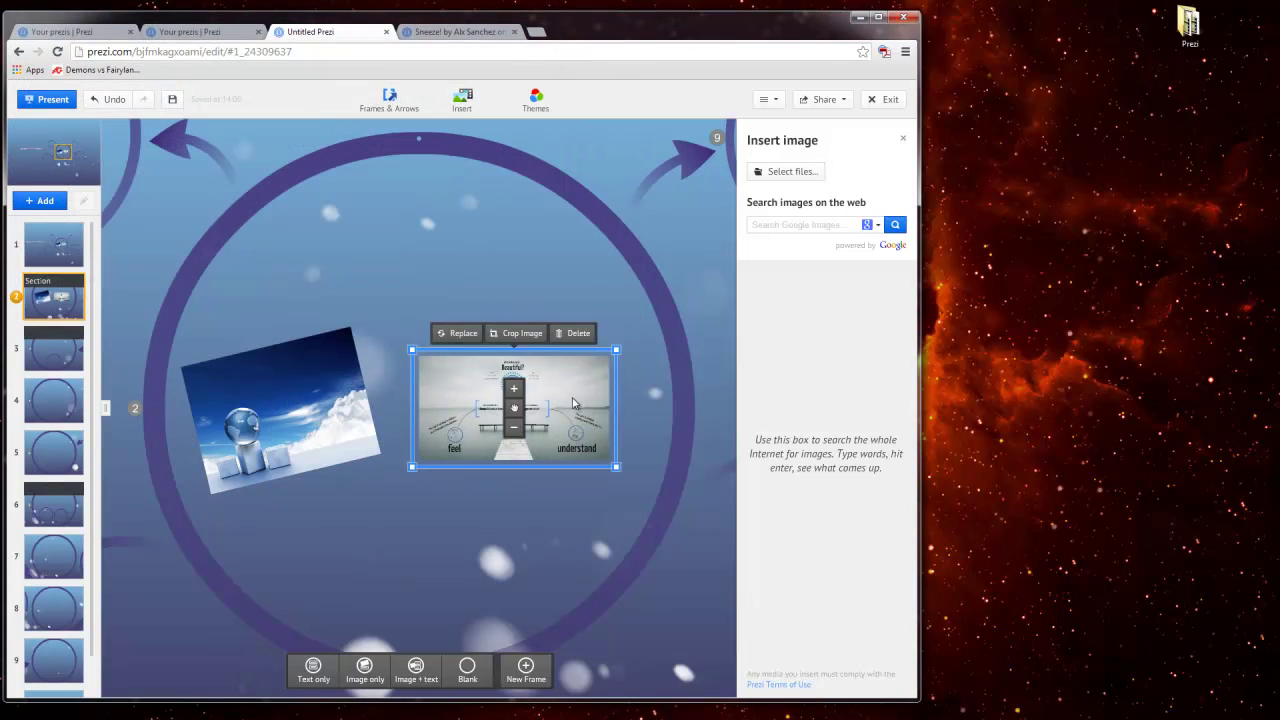
drag(568, 397, 462, 237)
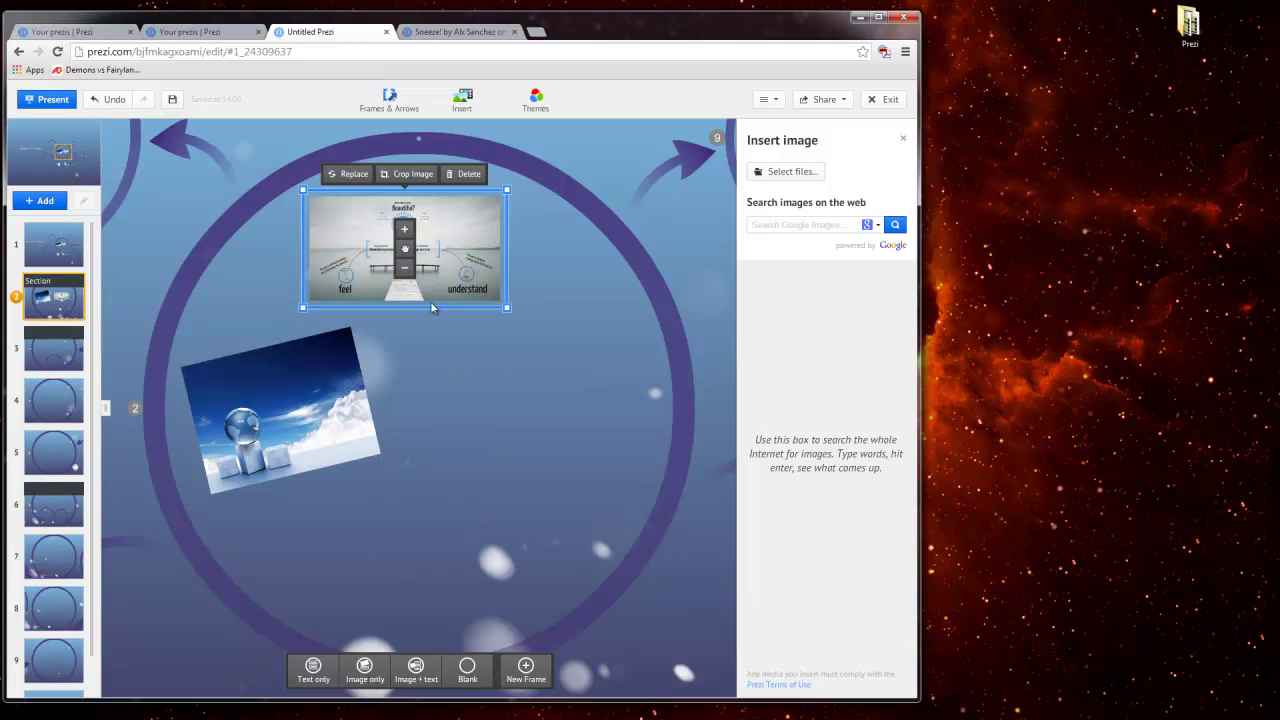
- Type the caption 'What is it?' on the canvas beneath the two images
click(339, 537)
double_click(341, 537)
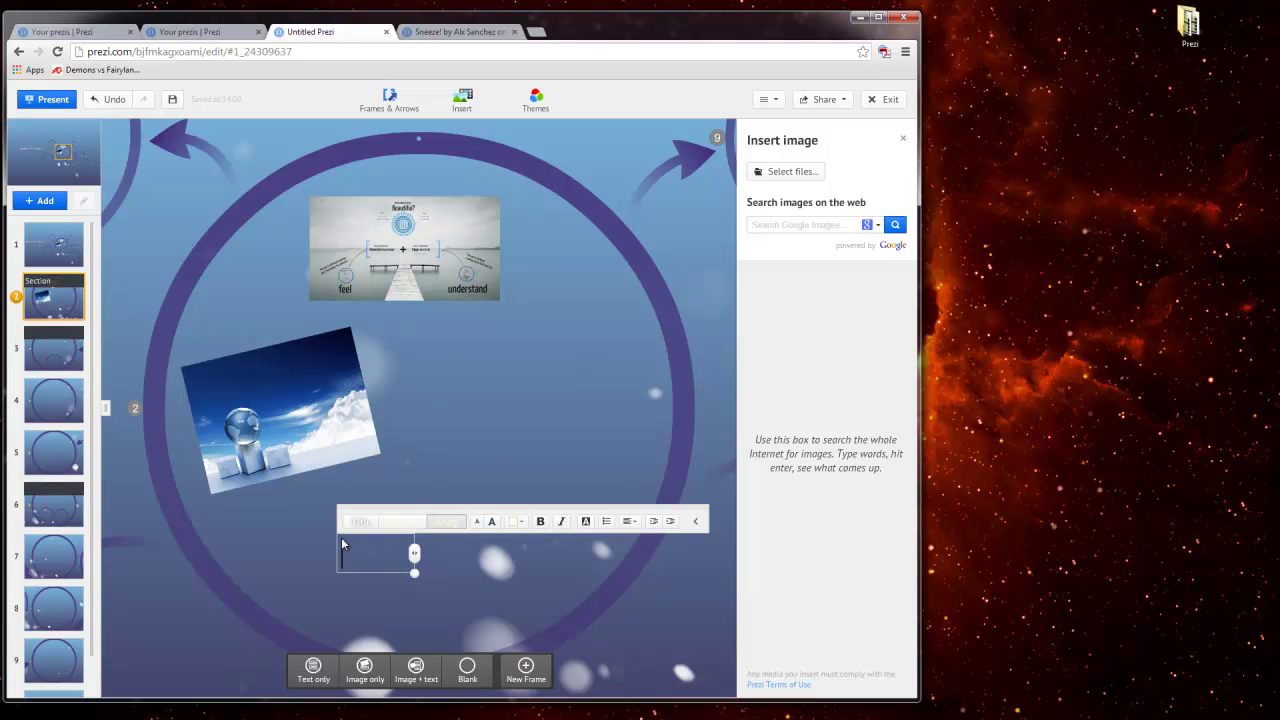
text(What is it)
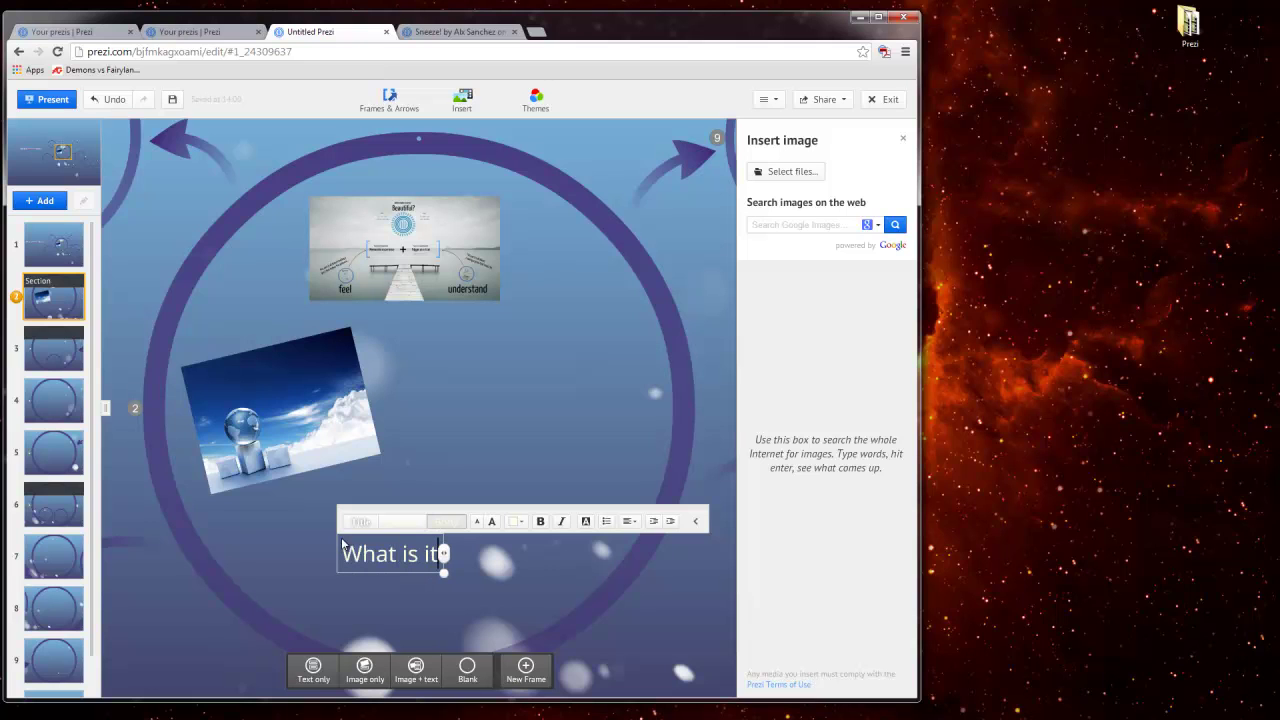
text(?)
click(559, 452)
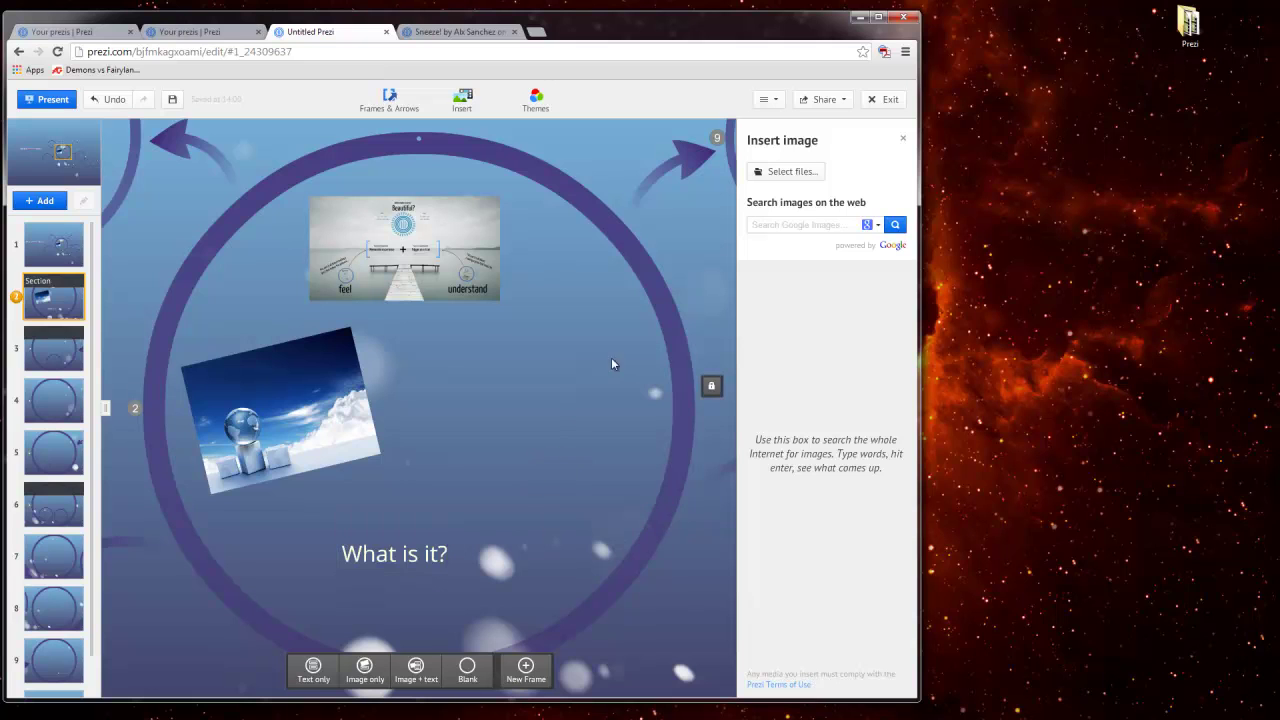
- Apply the Image + text layout to frame 3
click(46, 358)
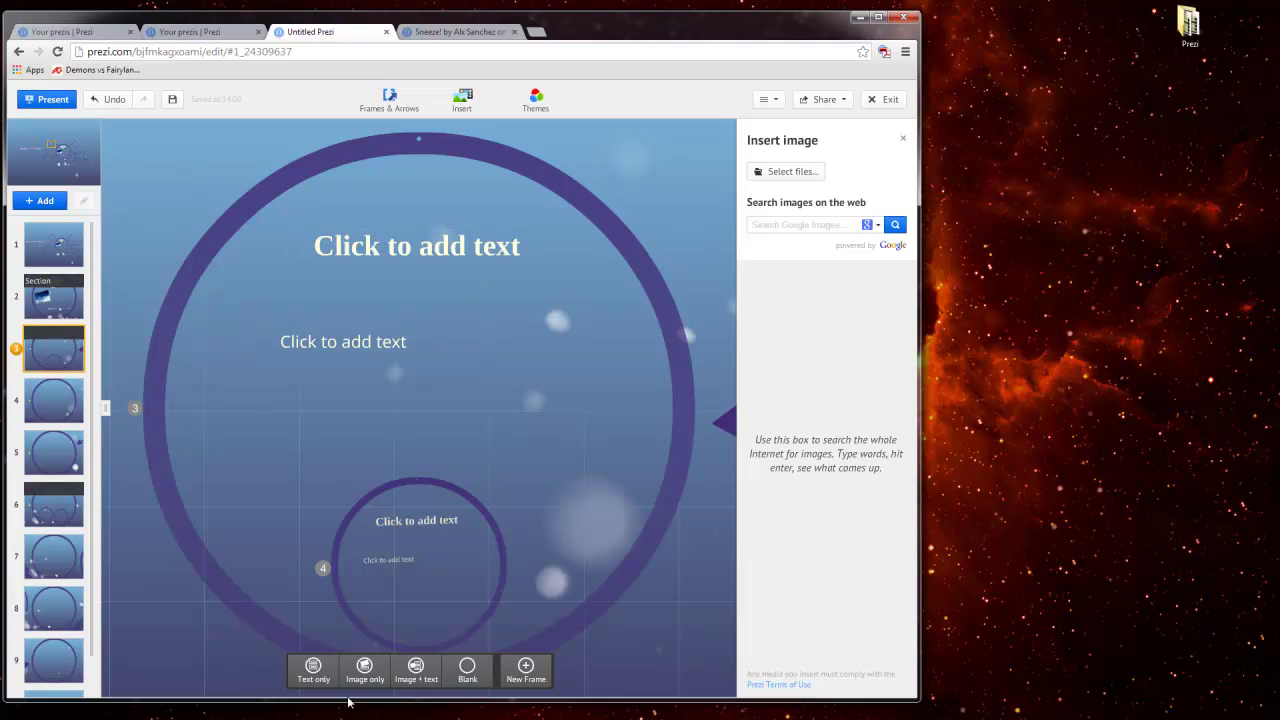
click(406, 683)
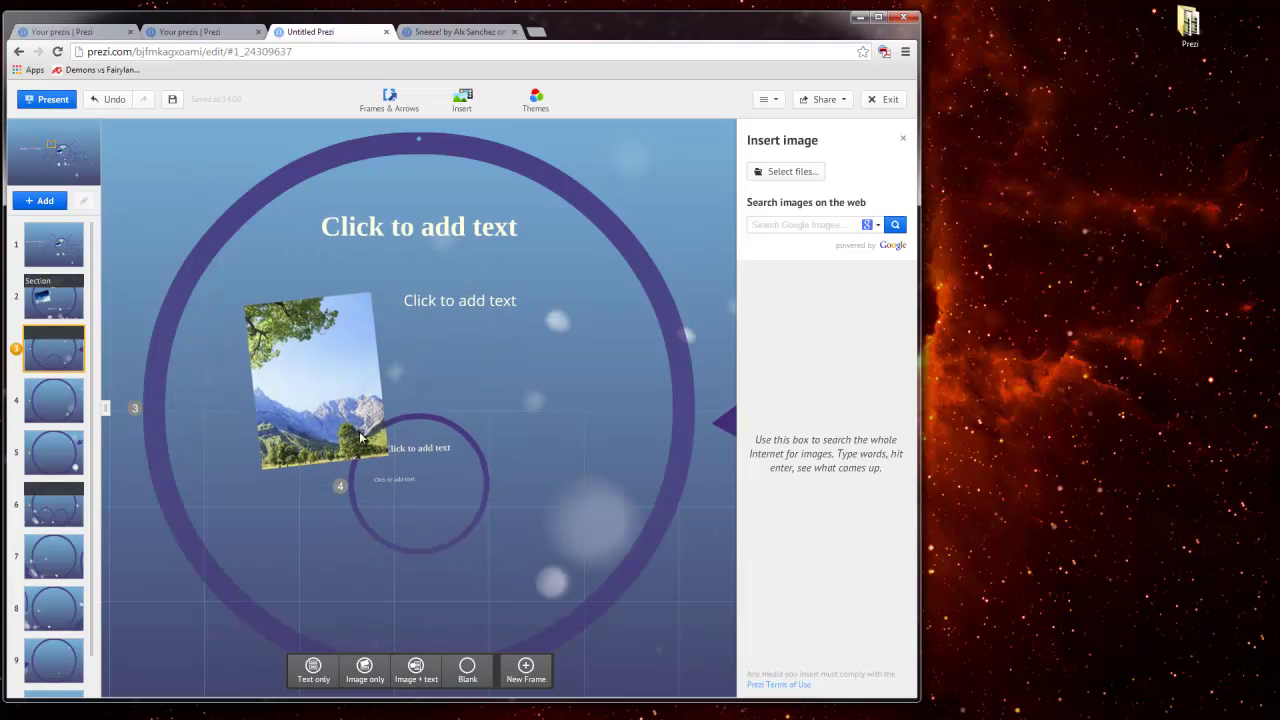
mouse_move(293, 350)
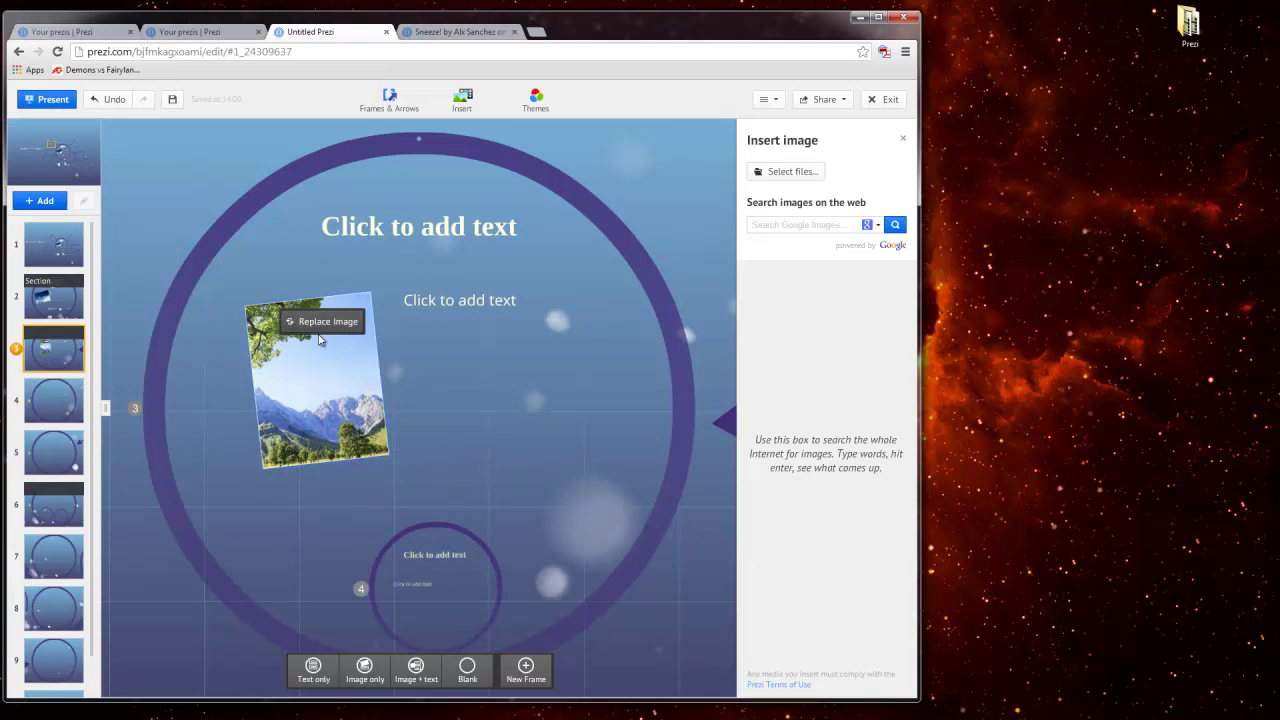
- Move frame 3's title box down beside the mountain landscape image
click(447, 299)
click(372, 236)
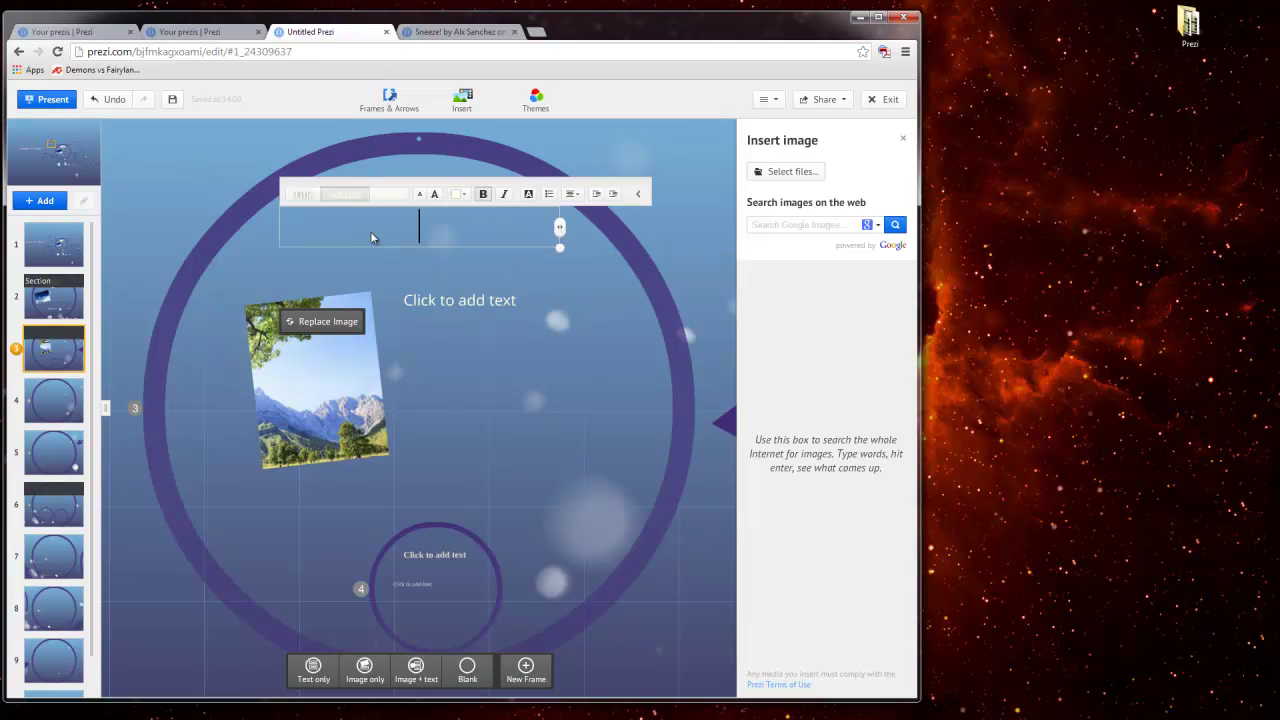
click(458, 318)
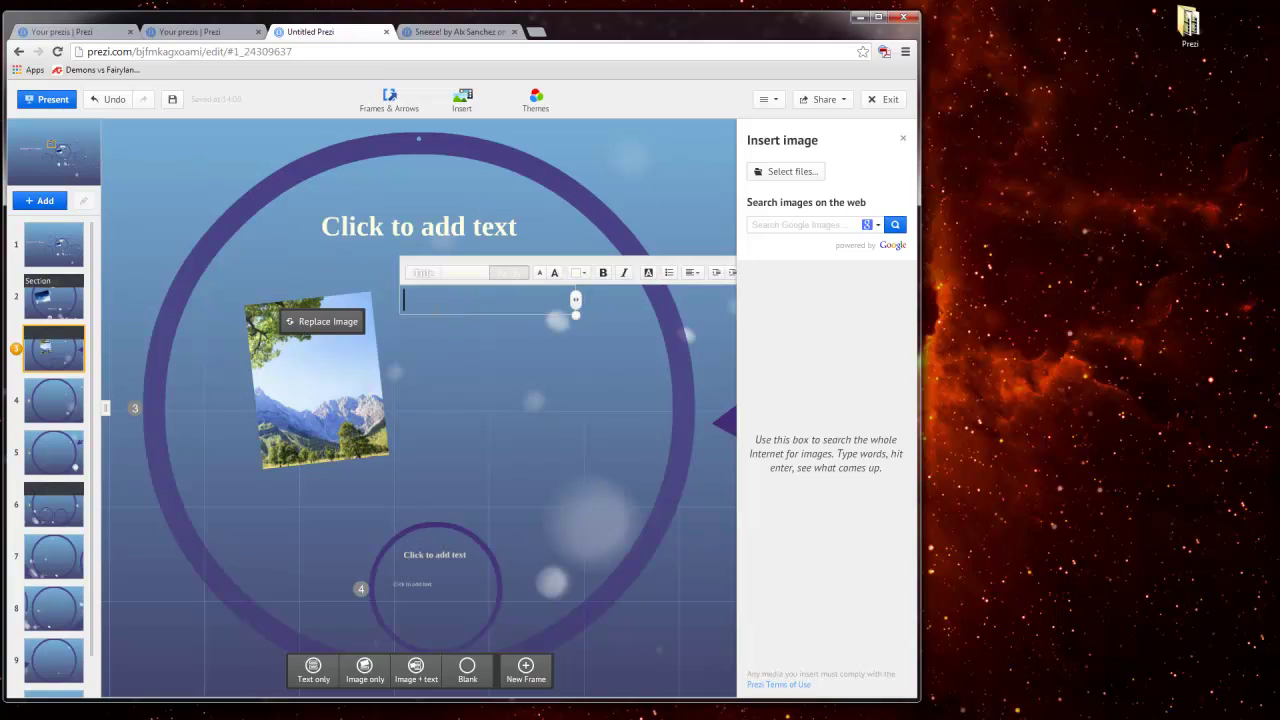
click(440, 298)
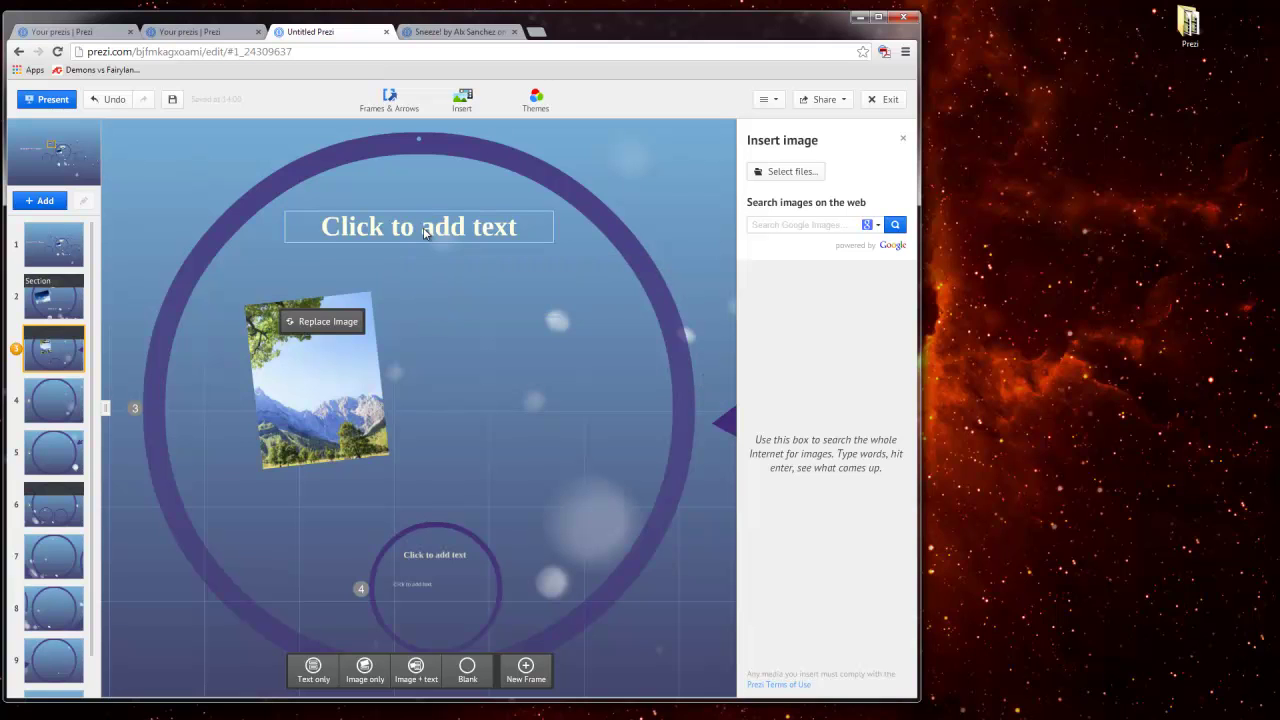
drag(424, 232, 517, 341)
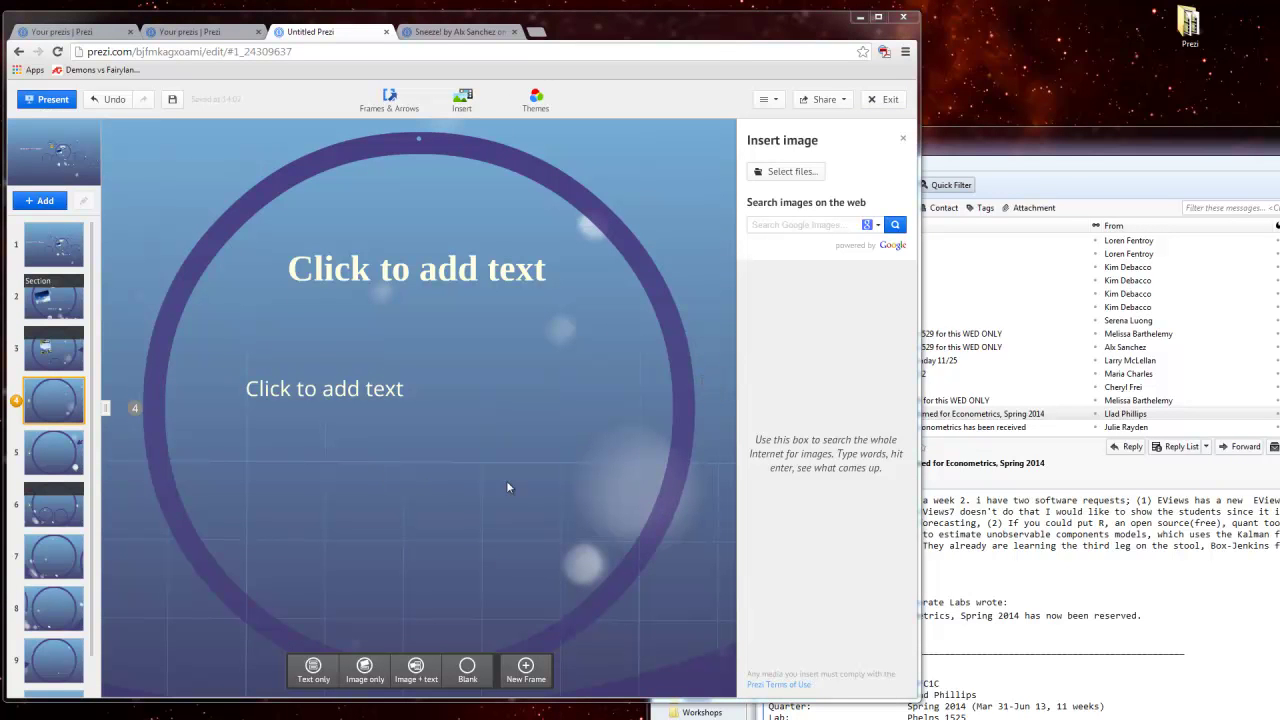
- Delete frame 4's subtitle placeholder, leaving only the title placeholder
click(429, 484)
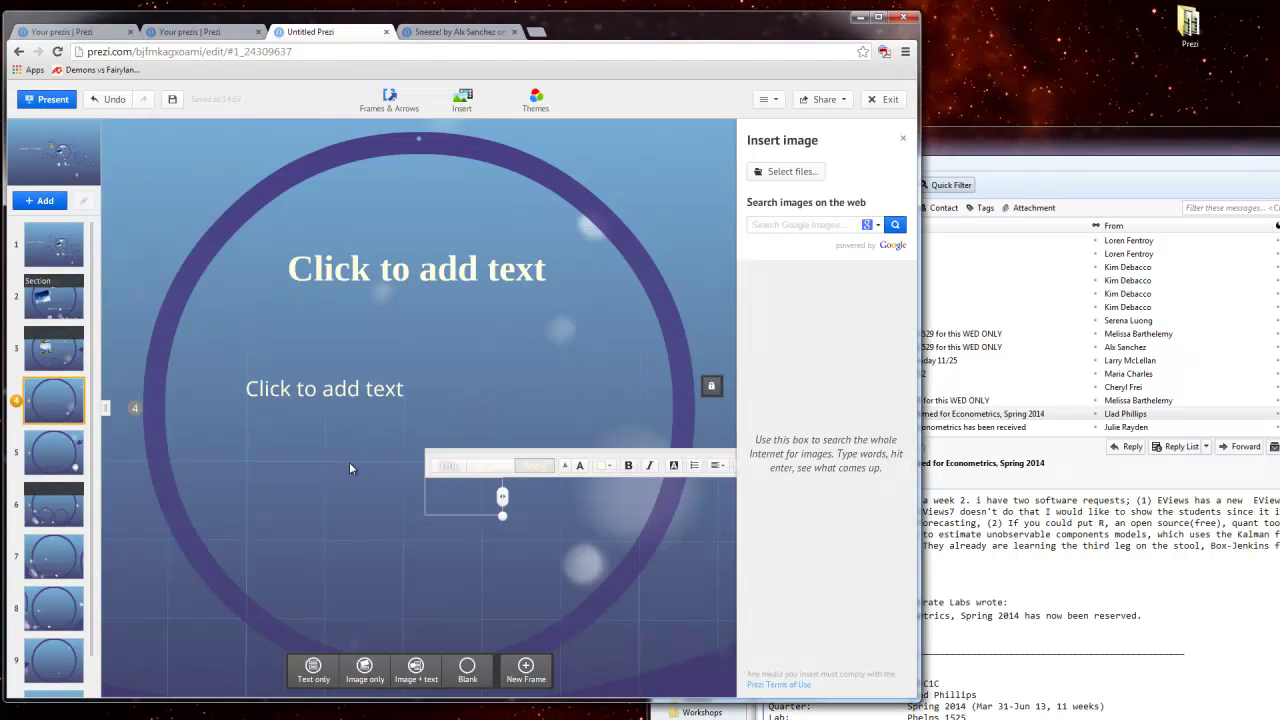
click(382, 390)
key(Delete)
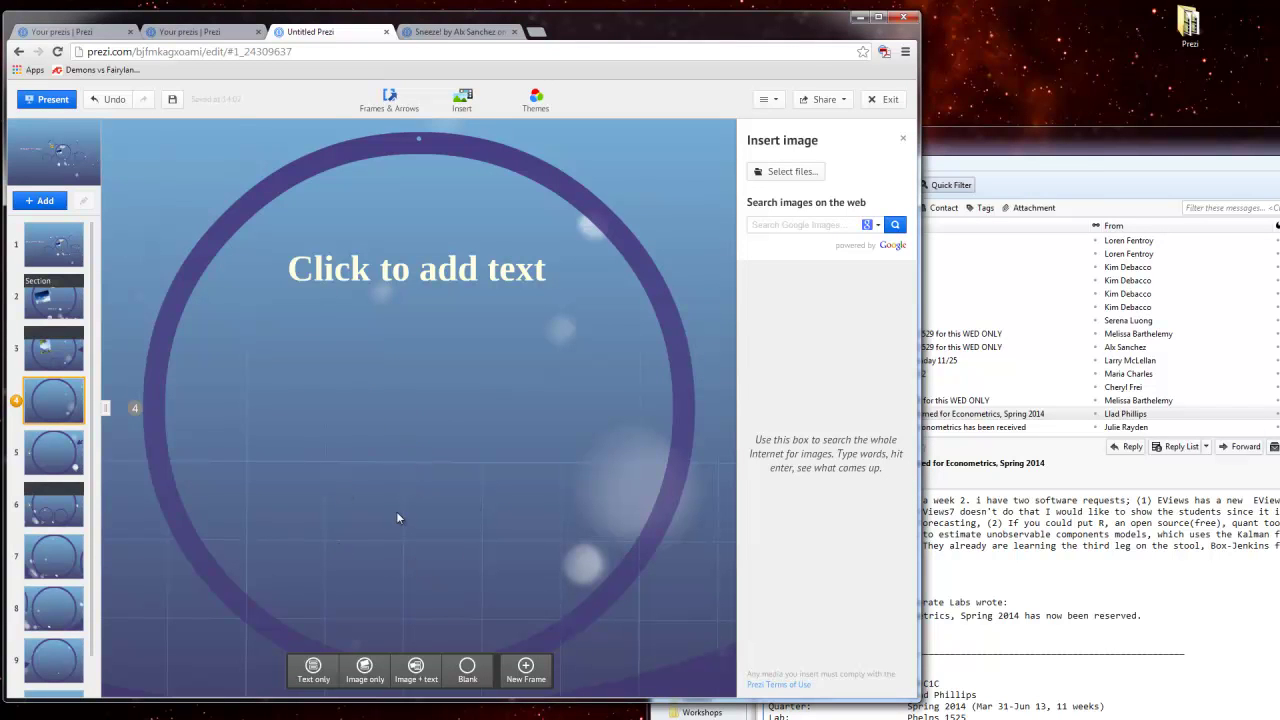
- Draw a bracket frame across the bottom of frame 4's circle as path step 5
click(405, 102)
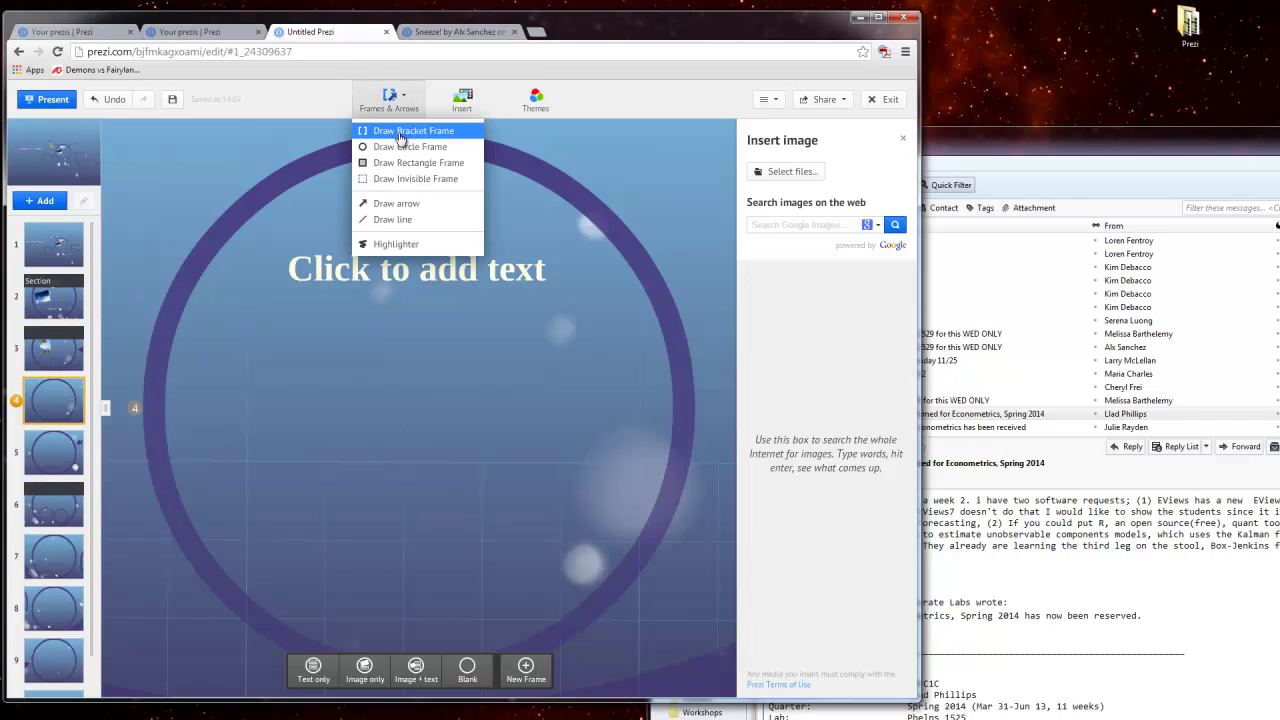
click(400, 136)
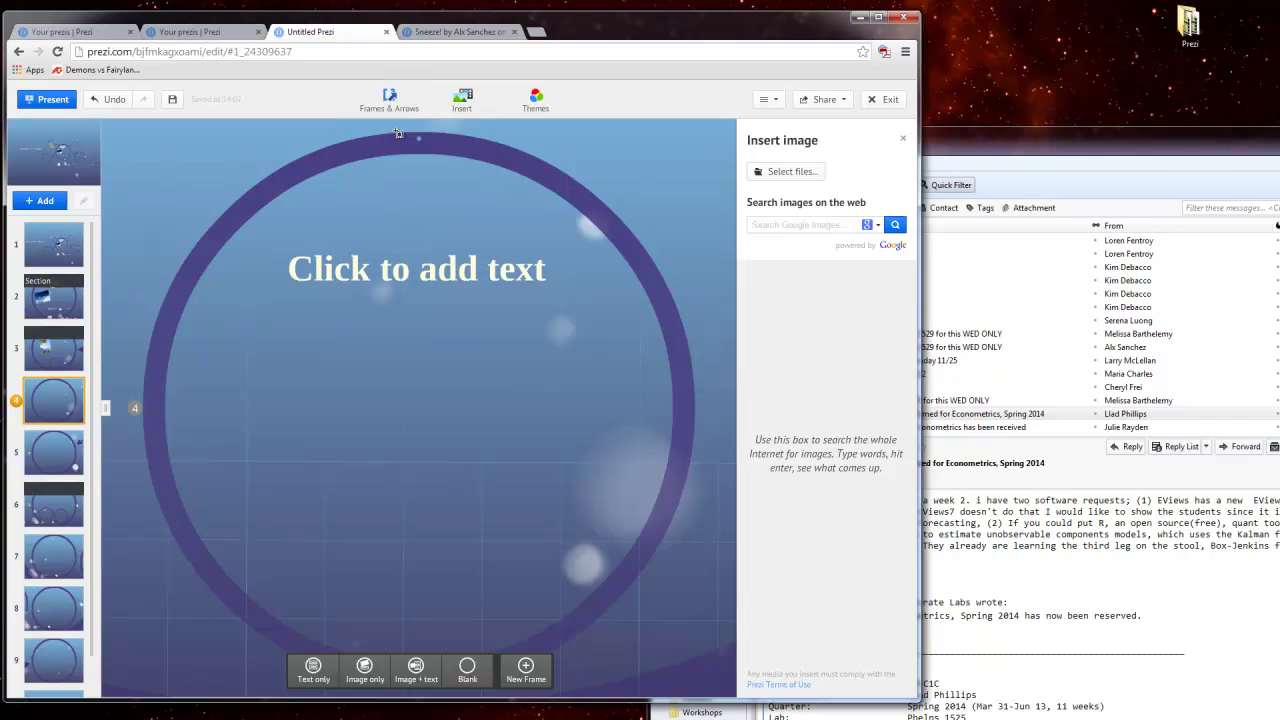
drag(333, 489, 518, 597)
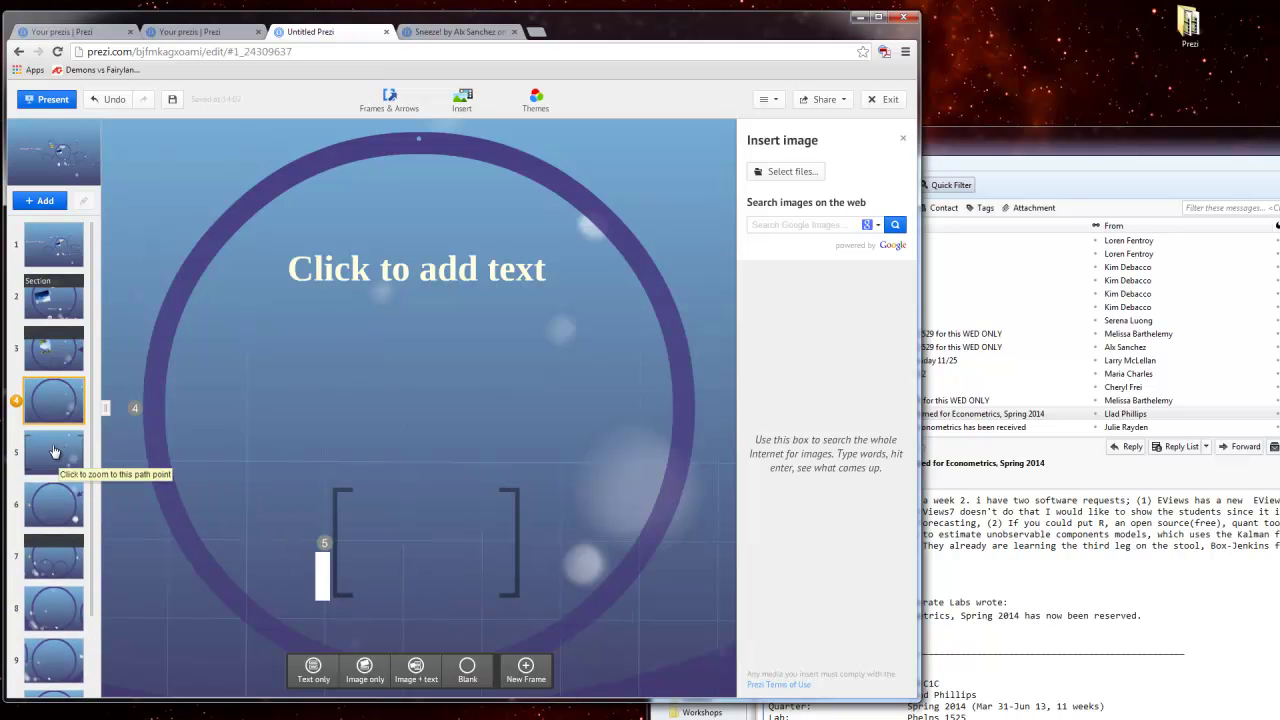
- Add a text box reading 'Text' inside the bracket frame at path step 5
click(54, 452)
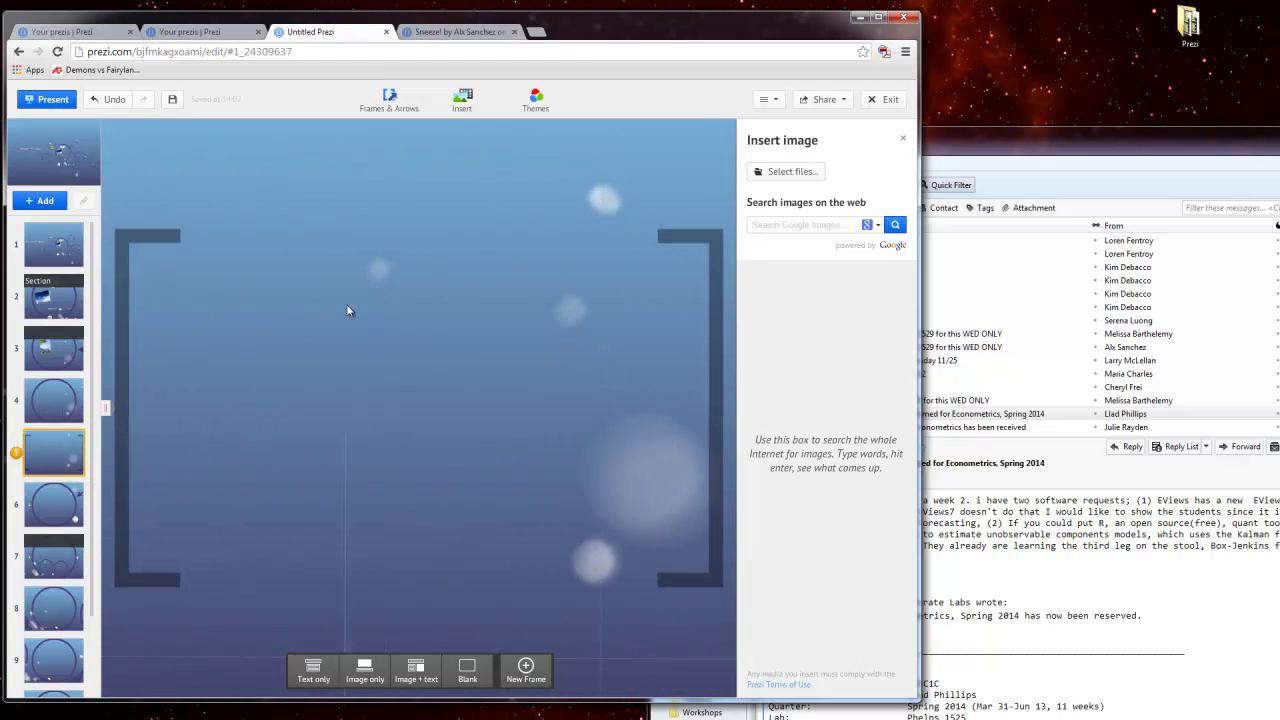
click(474, 107)
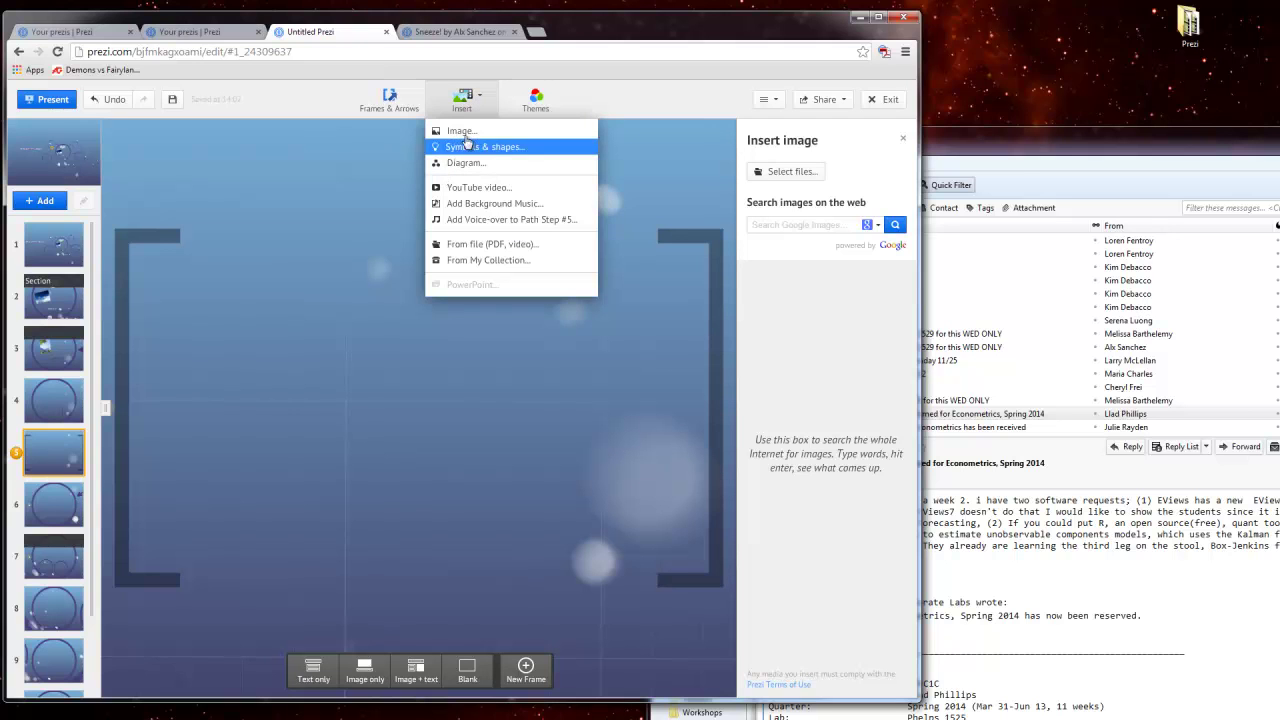
click(282, 366)
double_click(292, 360)
text(Text)
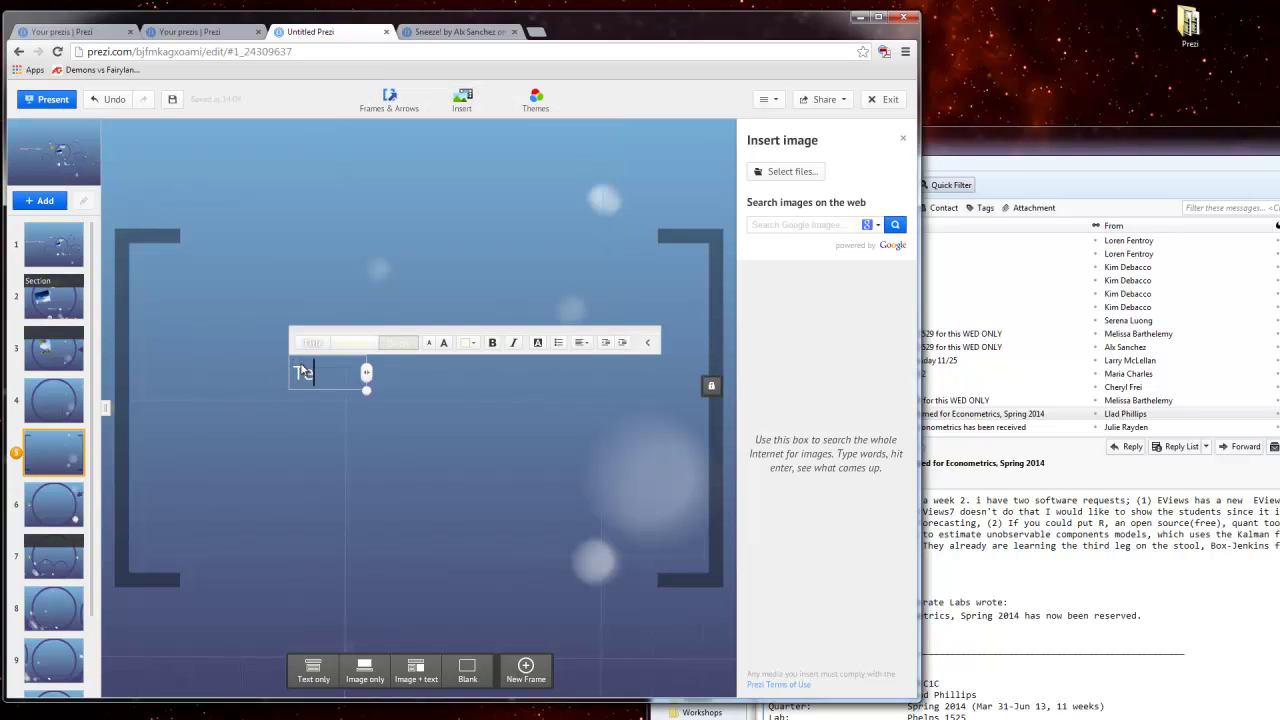
click(426, 421)
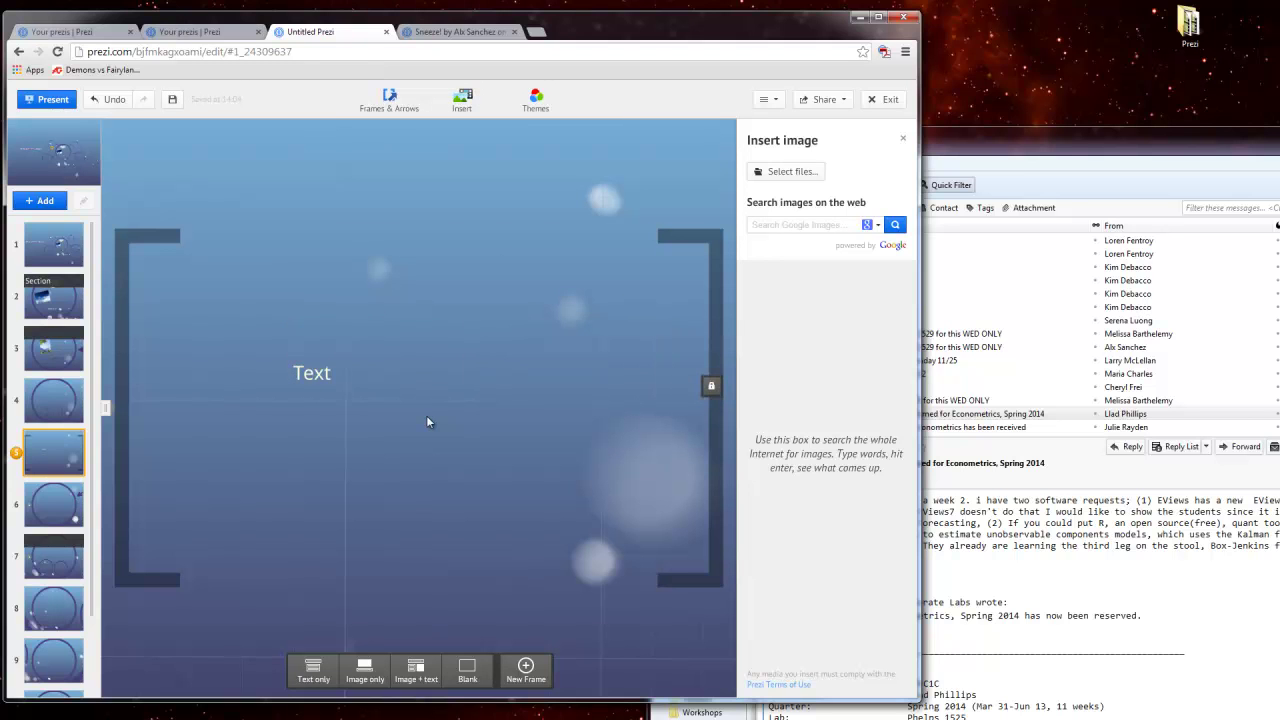
click(54, 402)
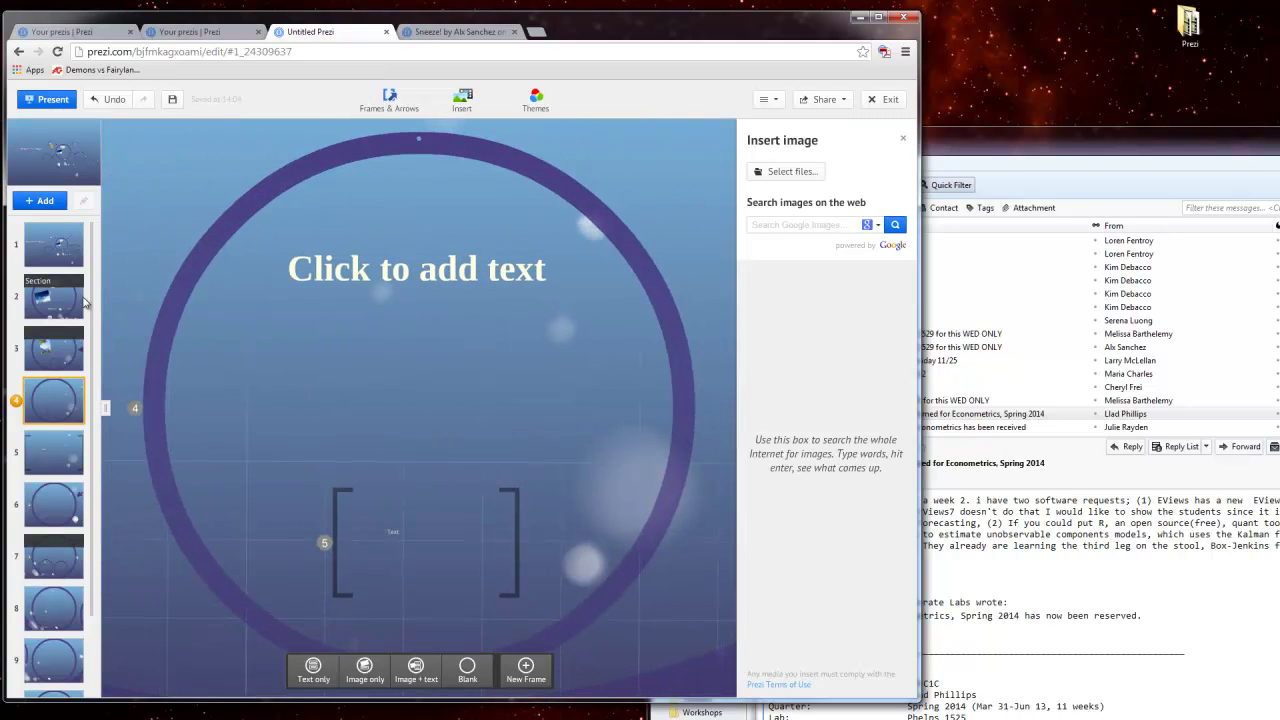
- Step through path thumbnails 1 to 6, from the overview to frame 6
click(62, 256)
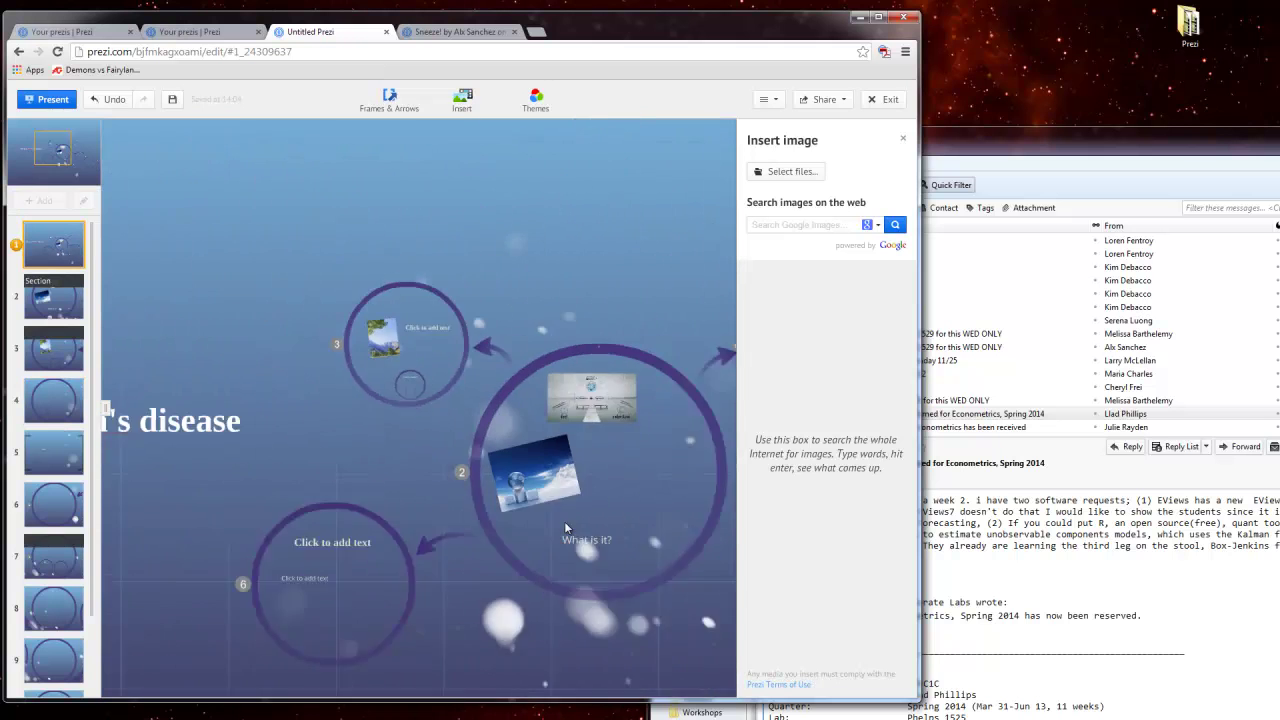
click(44, 305)
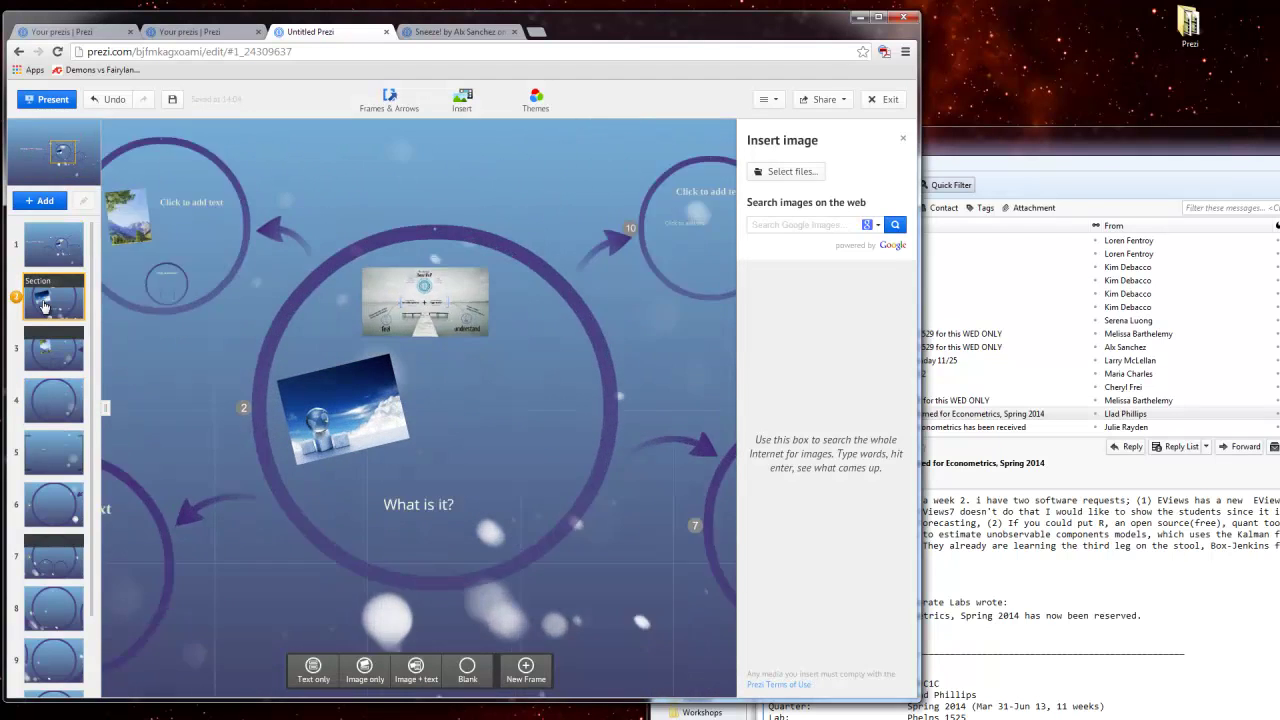
click(47, 370)
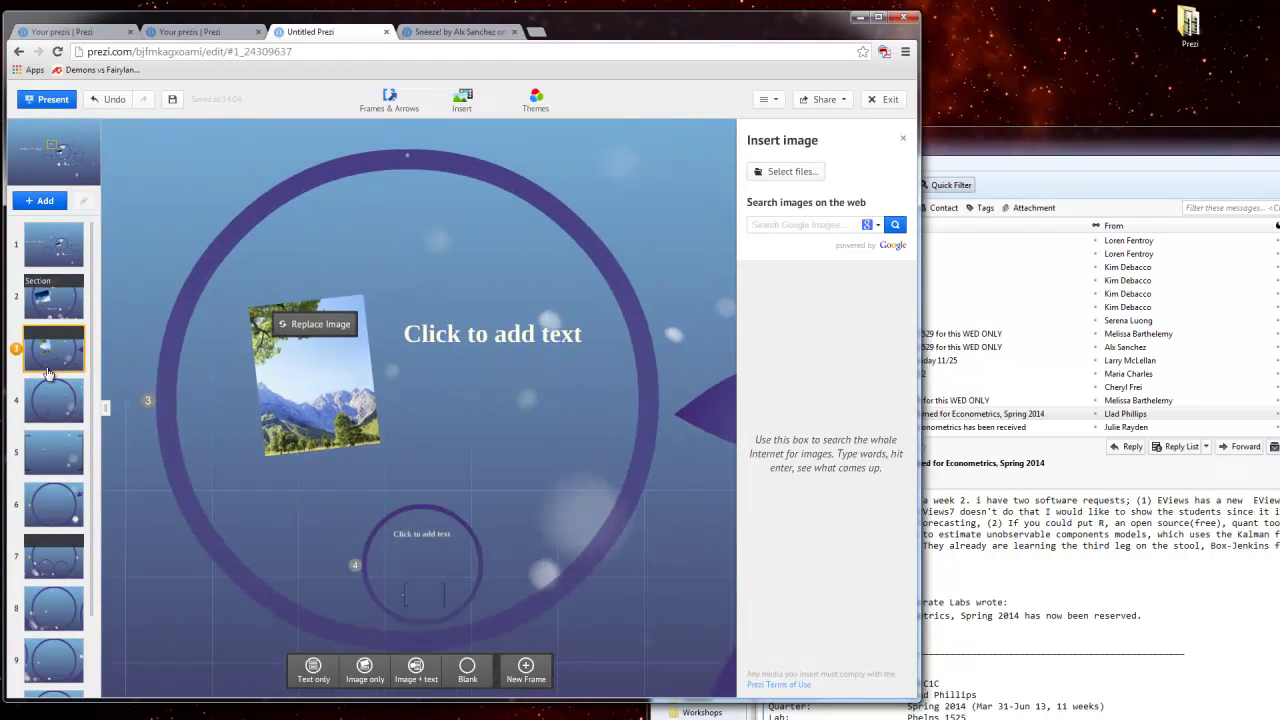
click(59, 409)
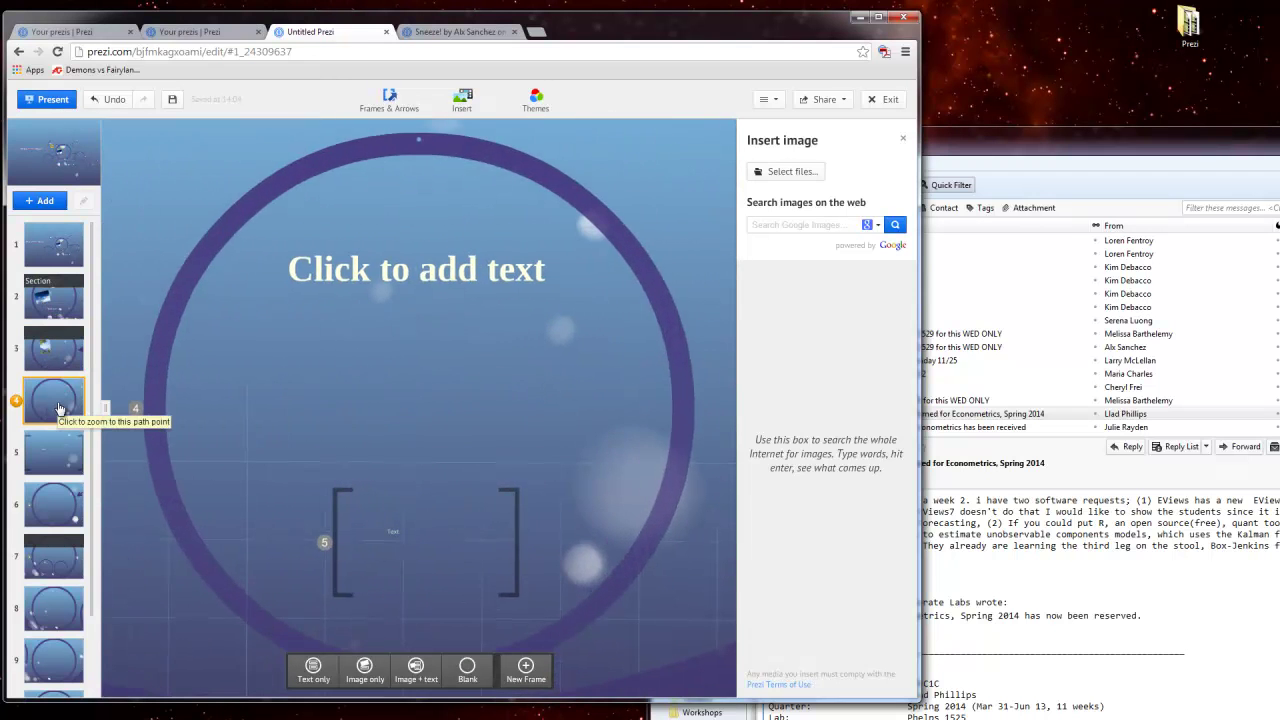
click(65, 466)
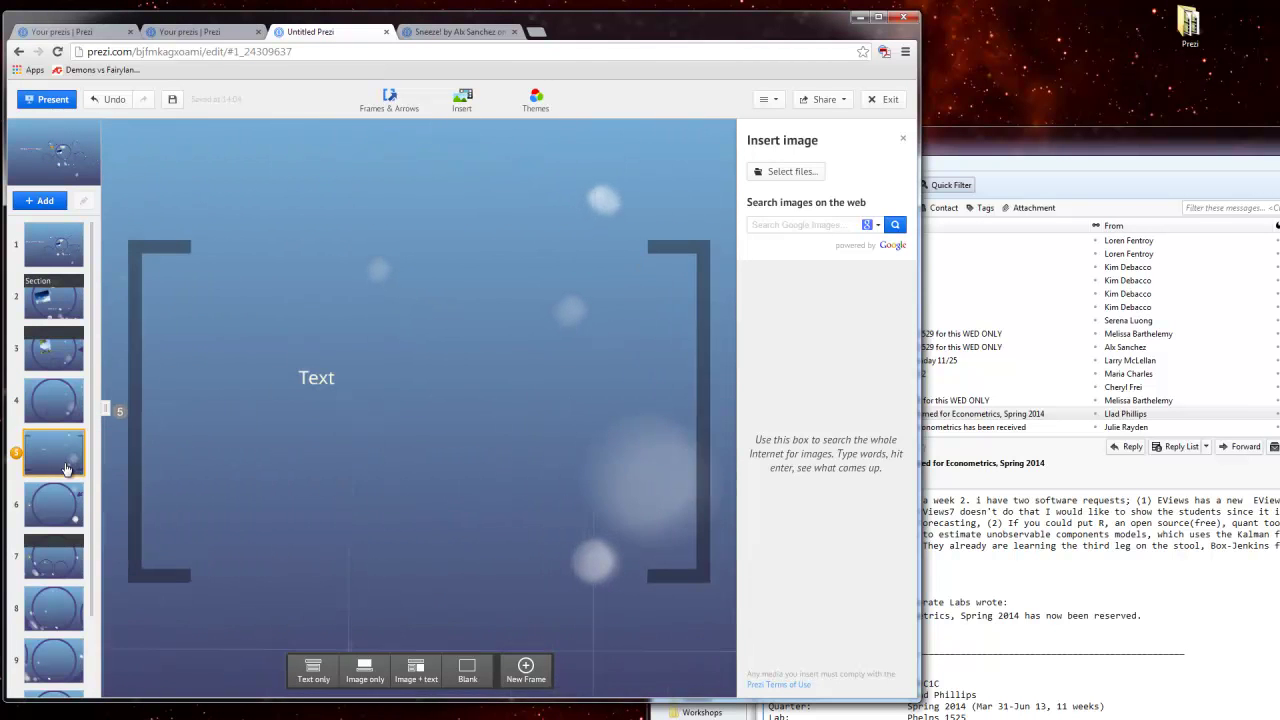
click(57, 519)
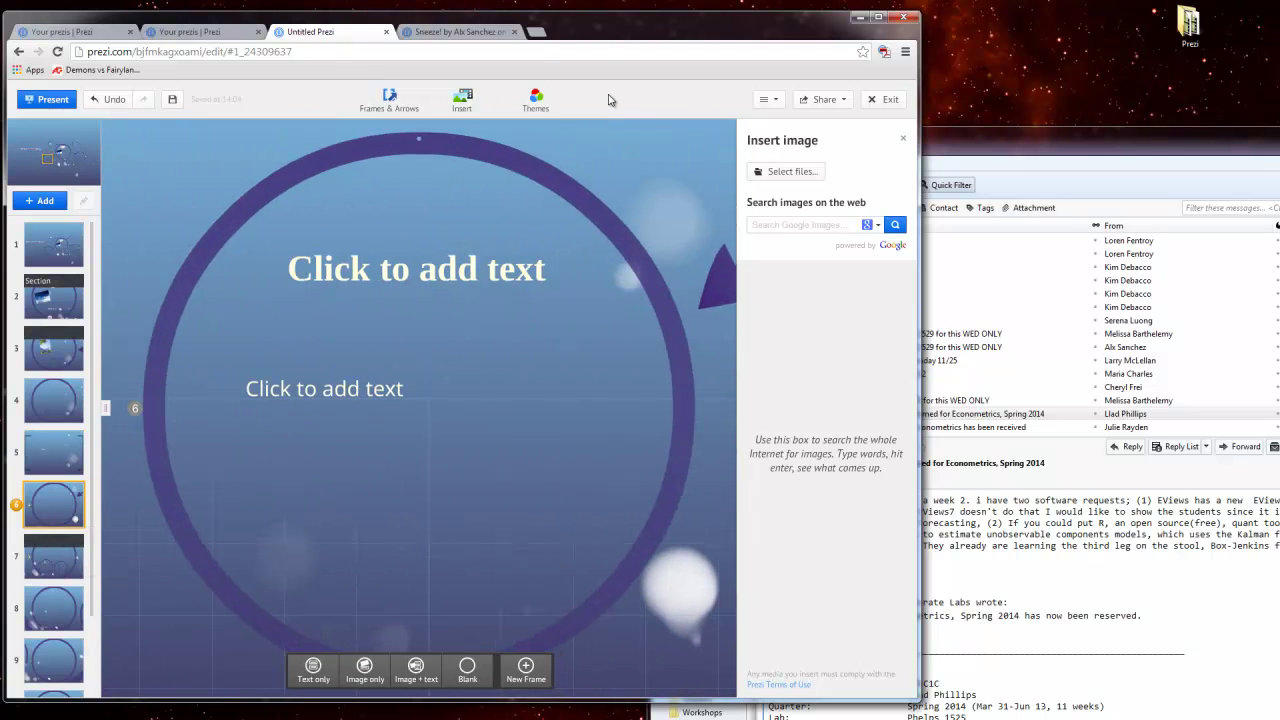
- Open the finished 'What is Crohn's disease?' prezi from the Your prezis list
click(490, 38)
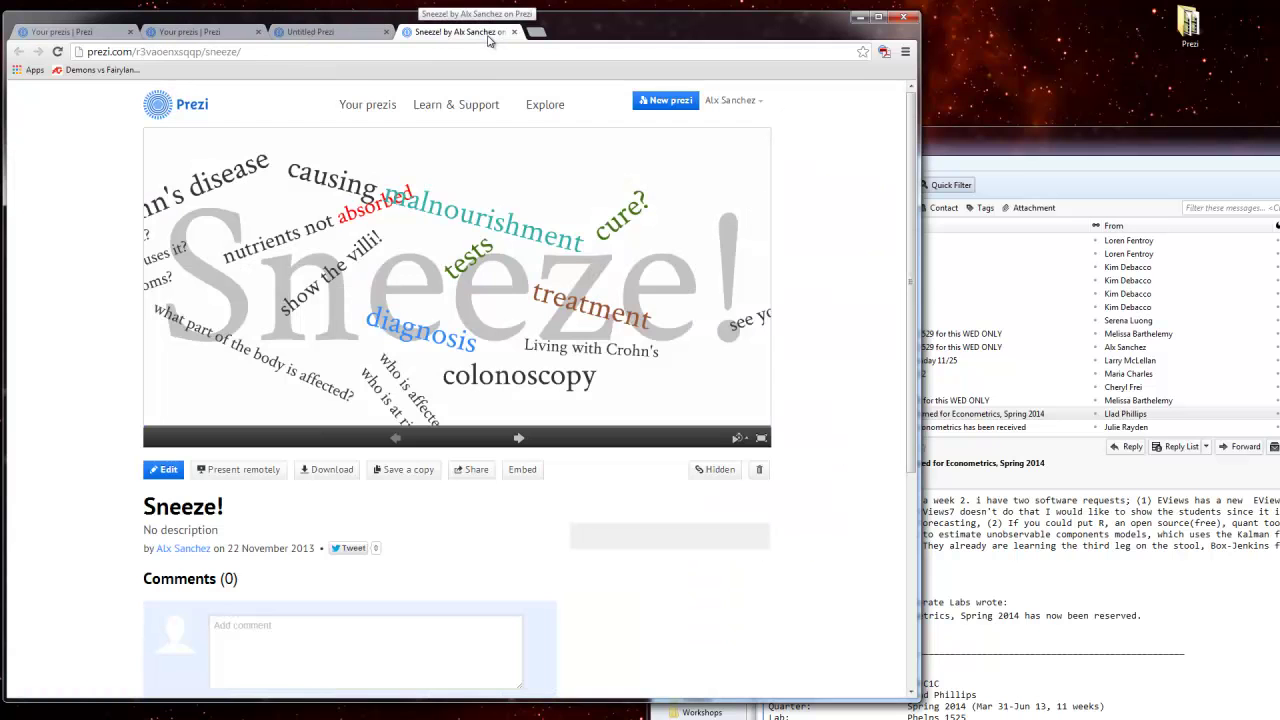
click(330, 34)
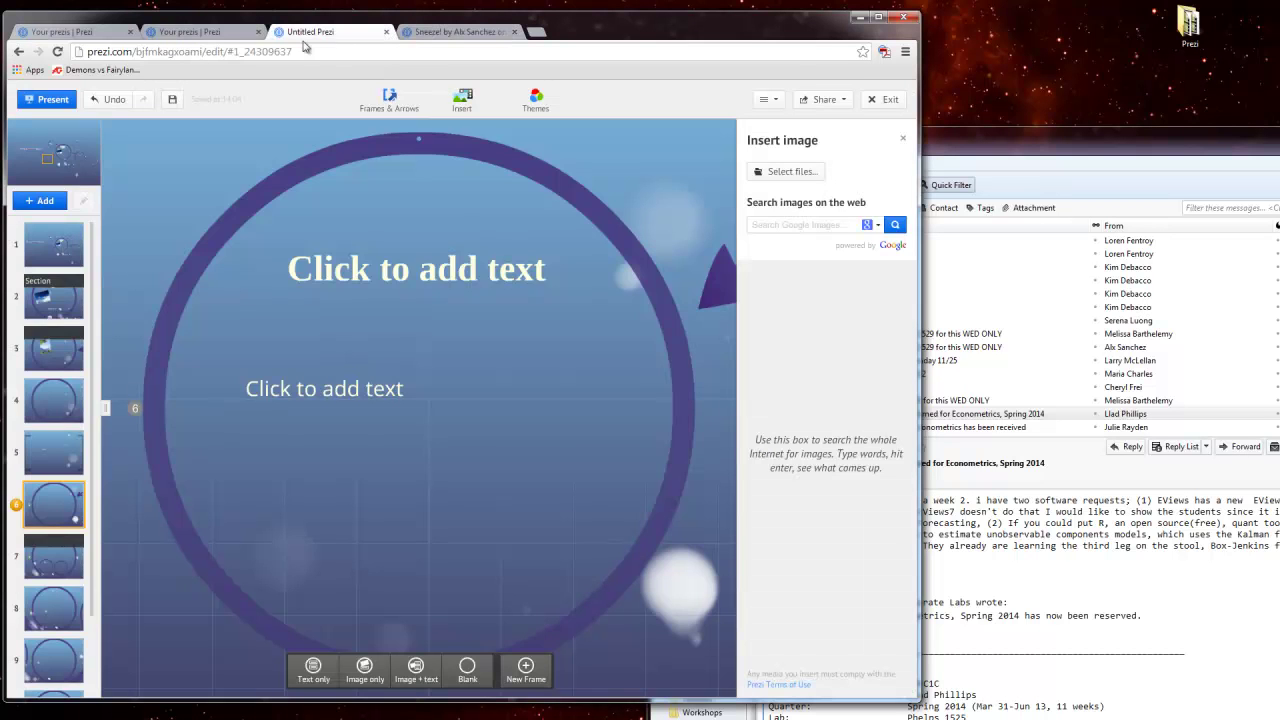
click(190, 32)
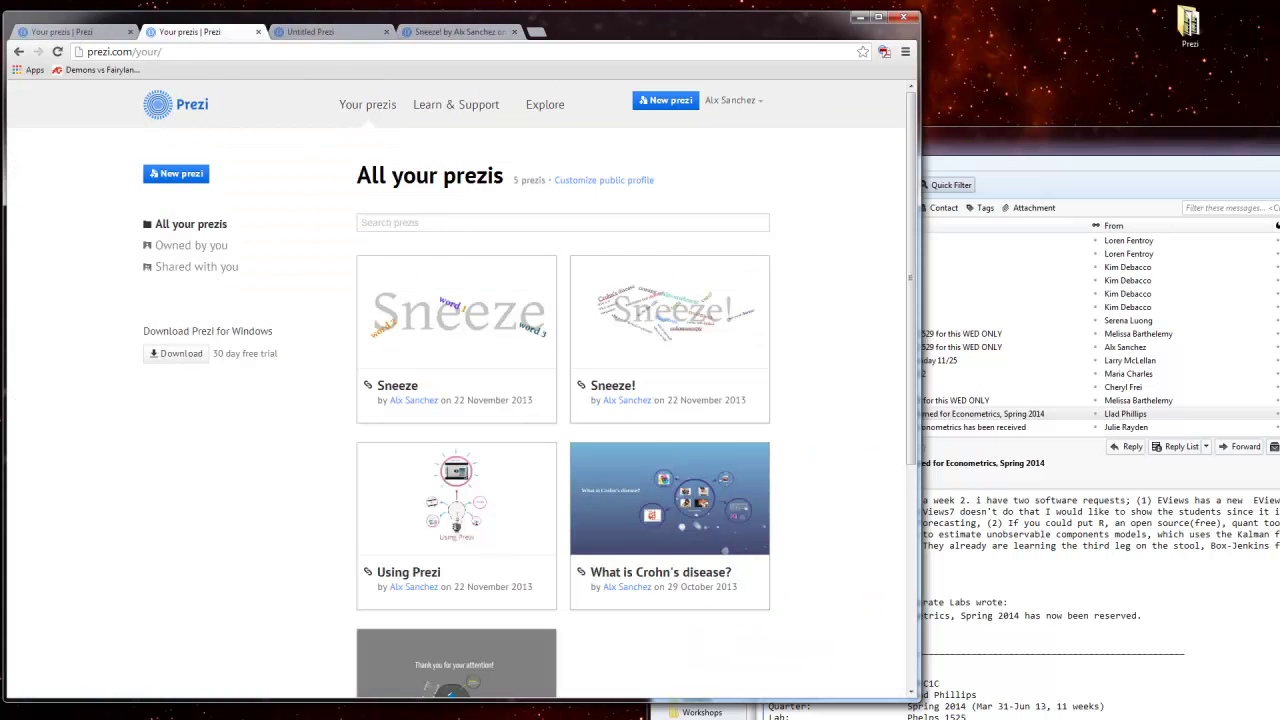
shift+click(669, 497)
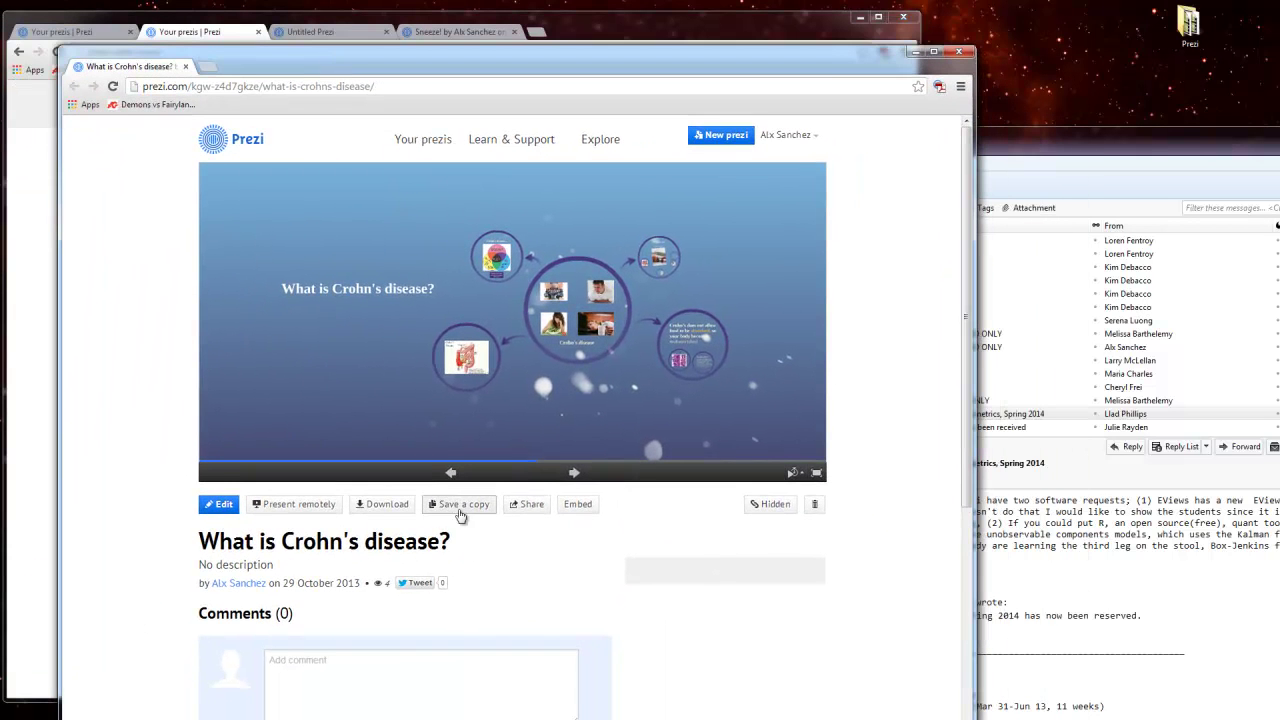